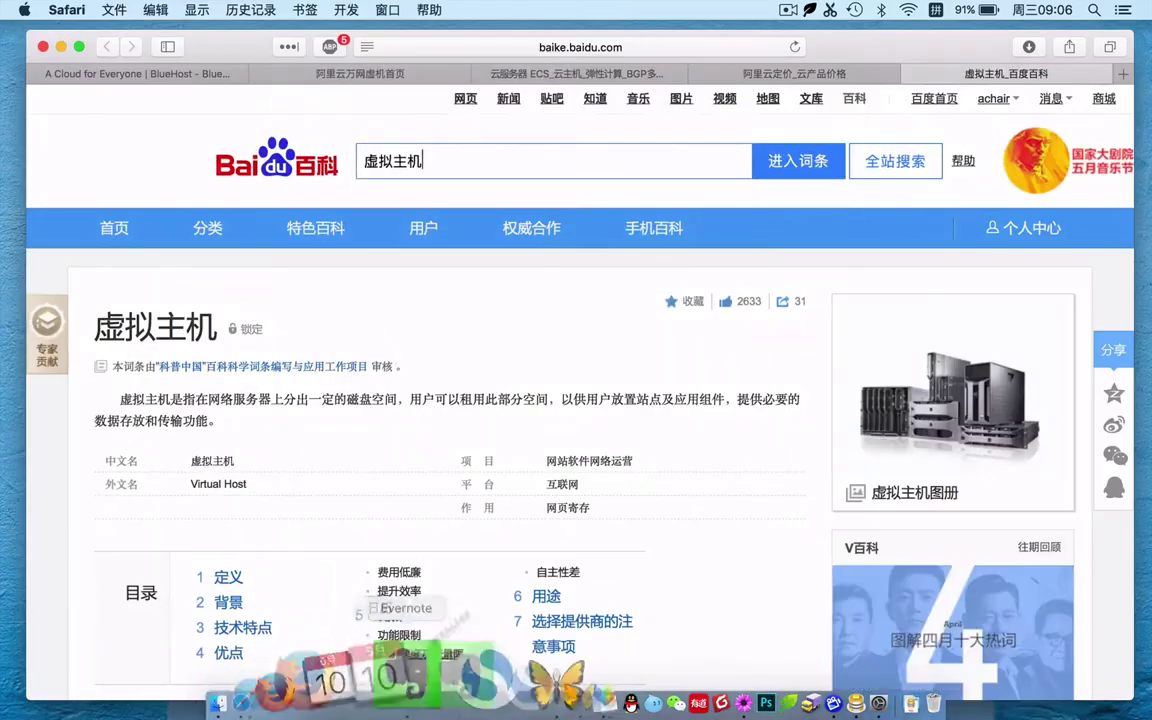
- Read the introduction and definition (定义) of 虚拟主机 in the Baidu Baike article, highlighting the summary and the term 网站空间
scroll(649, 497, down, 2)
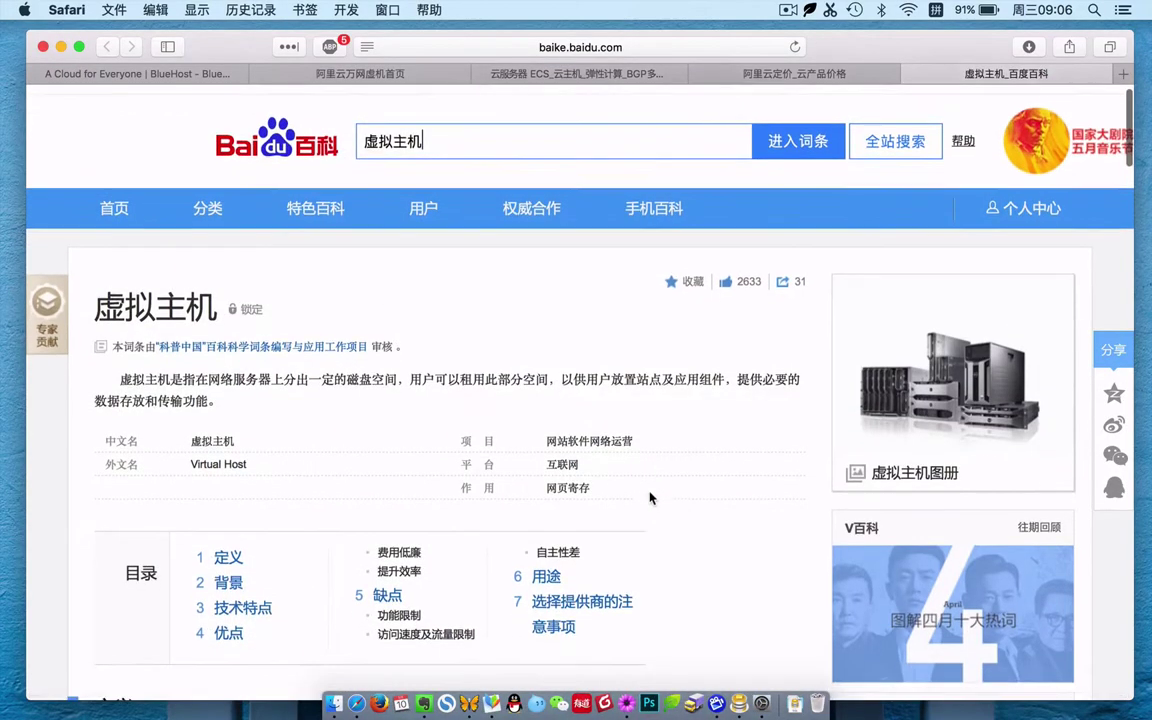
scroll(649, 497, down, 5)
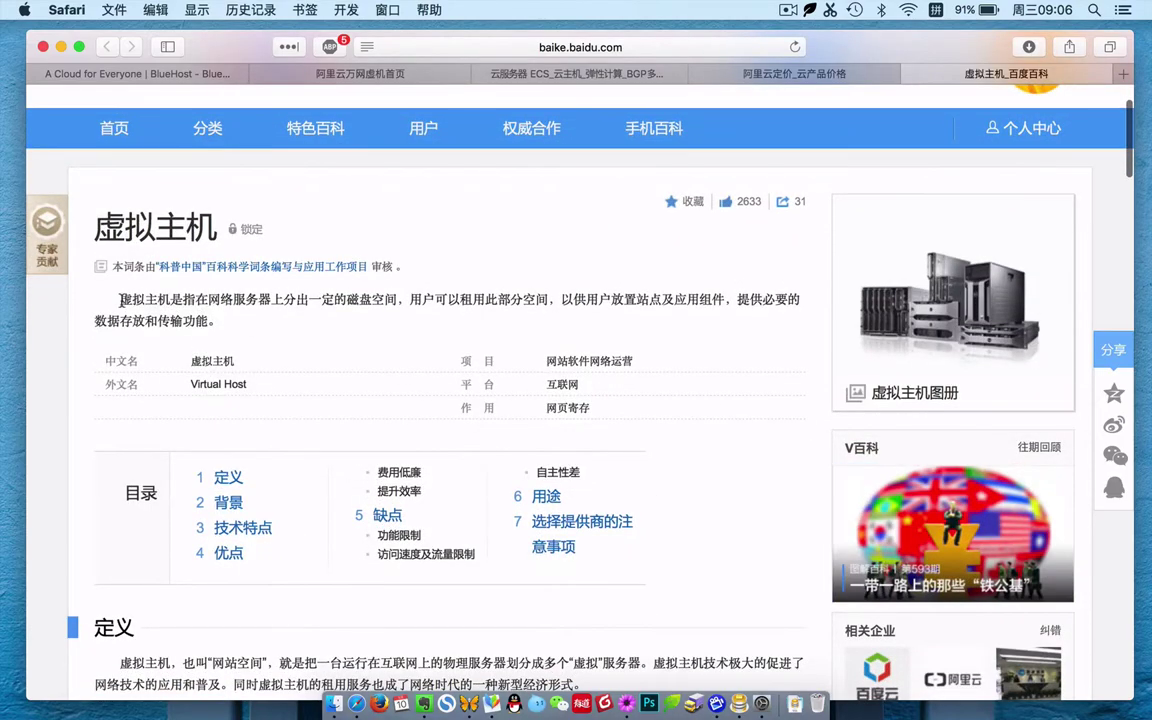
drag(120, 299, 218, 321)
scroll(465, 445, down, 10)
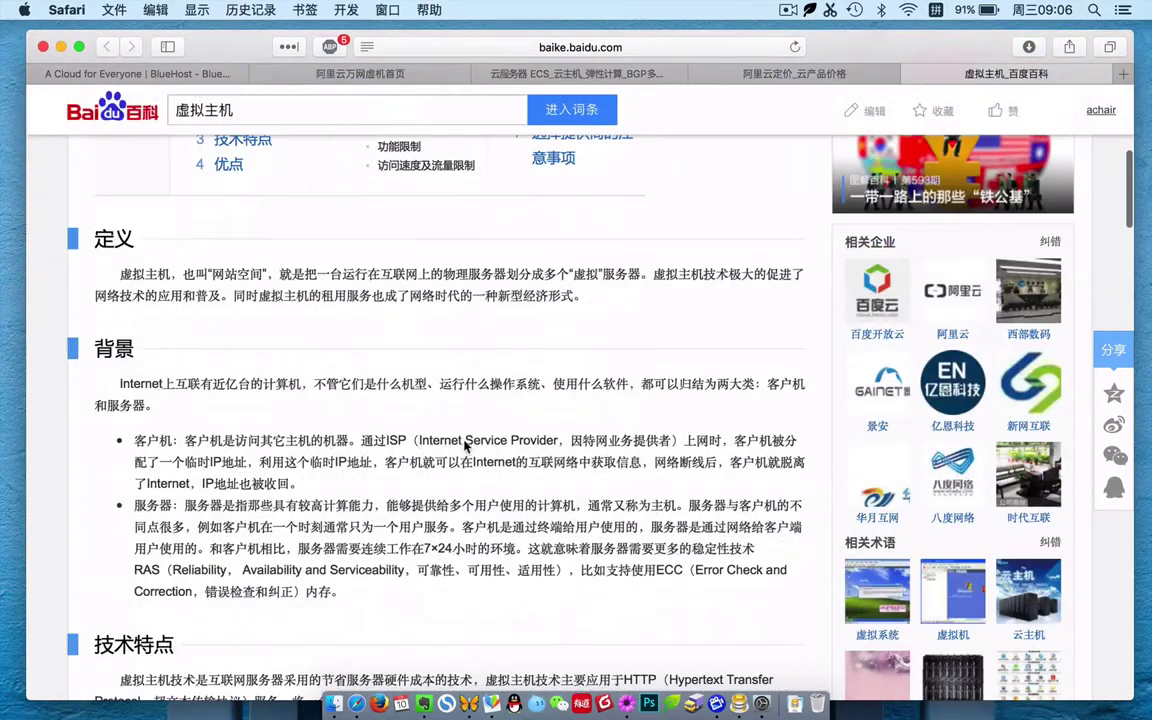
scroll(465, 440, down, 1)
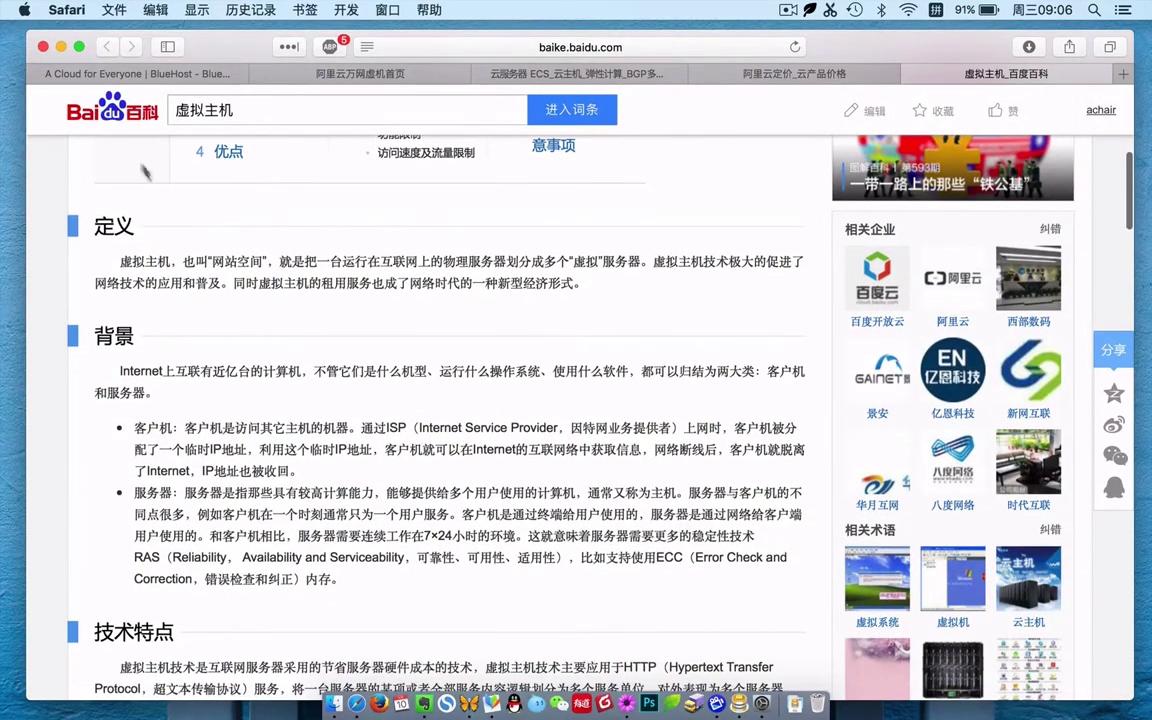
drag(211, 261, 263, 266)
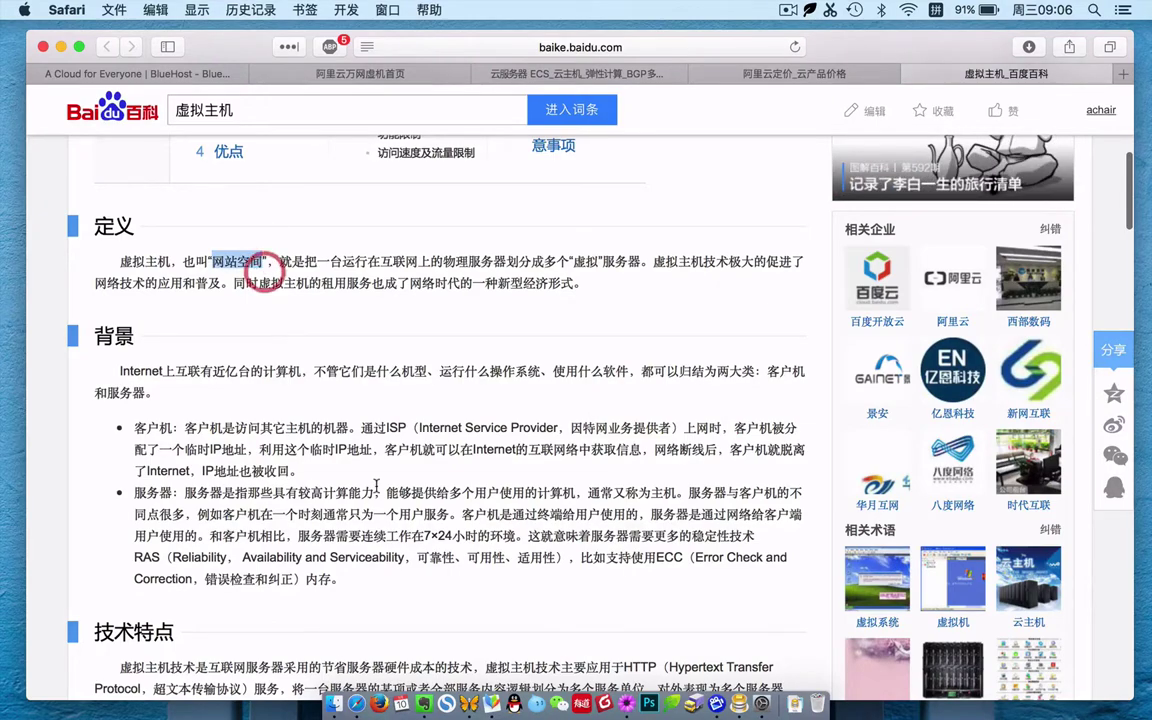
- Review the article's advantages (优点) and disadvantages (缺点) sections, highlighting the subheadings 费用低廉, 功能限制 and 访问速度及流量限制
scroll(376, 485, down, 15)
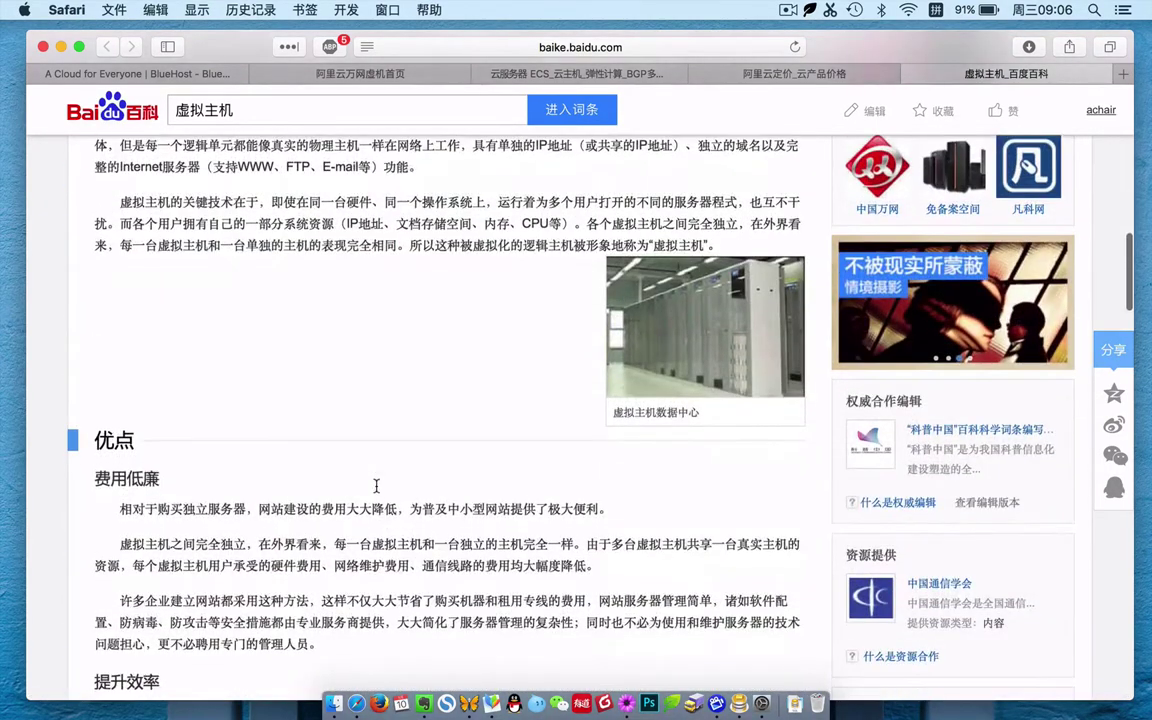
drag(95, 485, 183, 479)
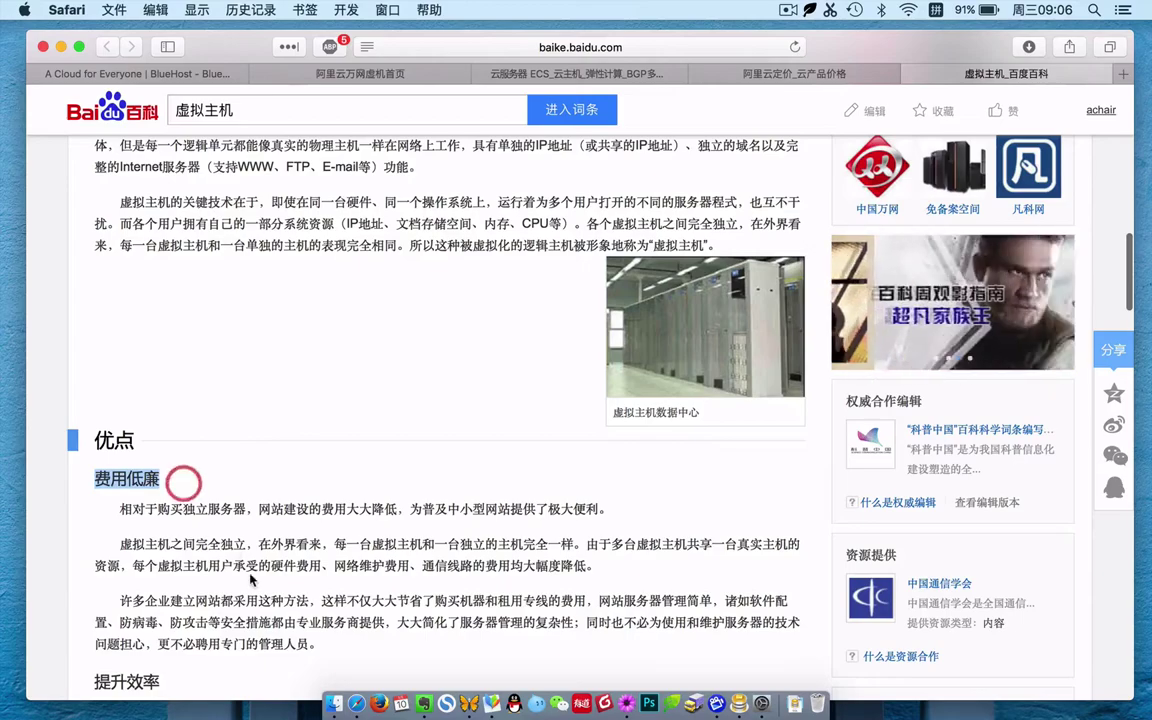
scroll(250, 580, down, 13)
scroll(250, 580, down, 3)
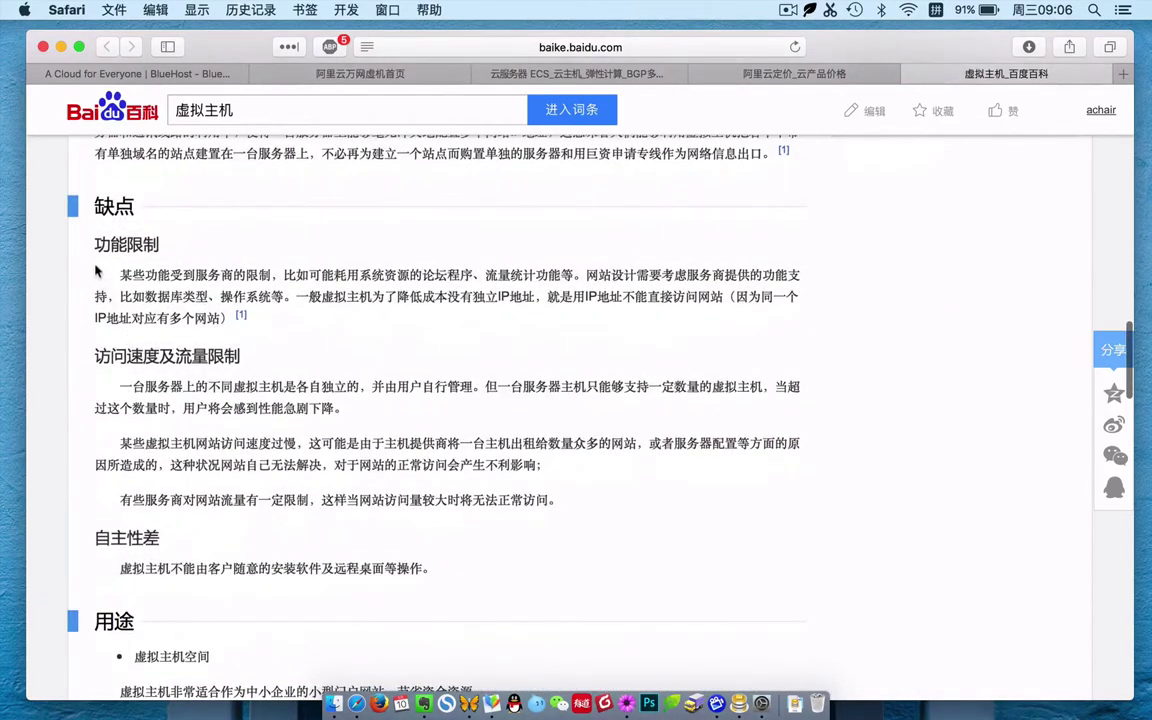
drag(96, 238, 158, 244)
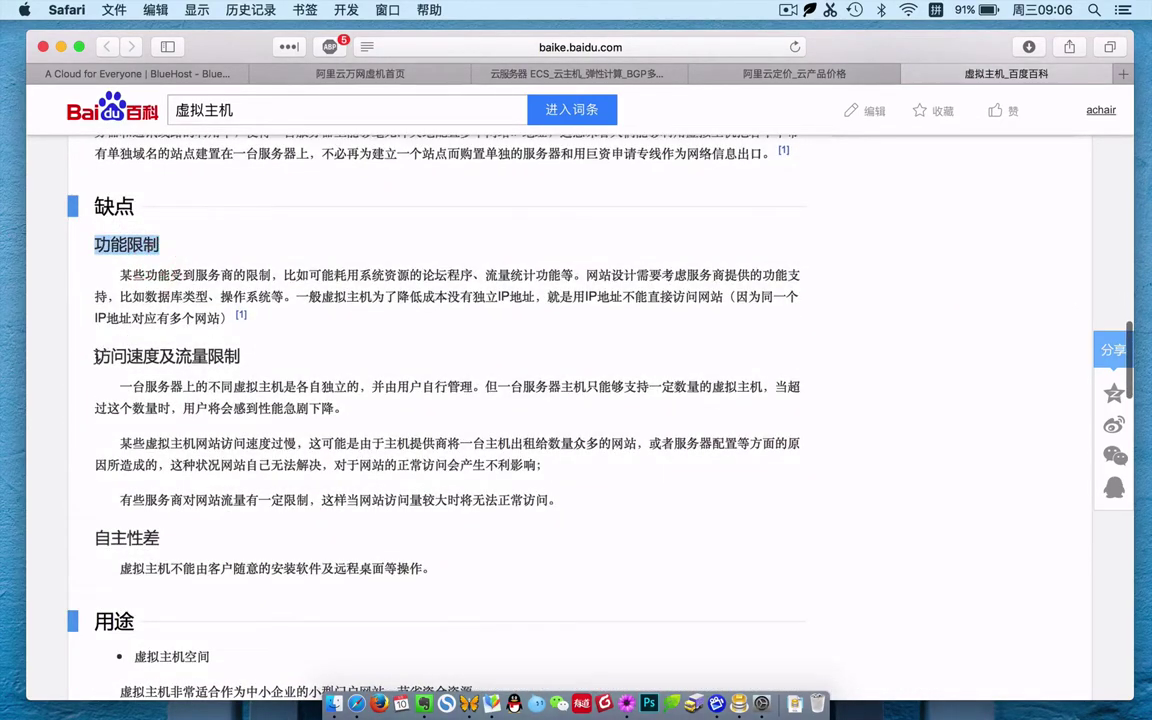
drag(95, 356, 249, 346)
- Skim the article's uses (用途) and provider selection notes (选择提供商的注意事项), and return to the definition section
scroll(270, 400, down, 7)
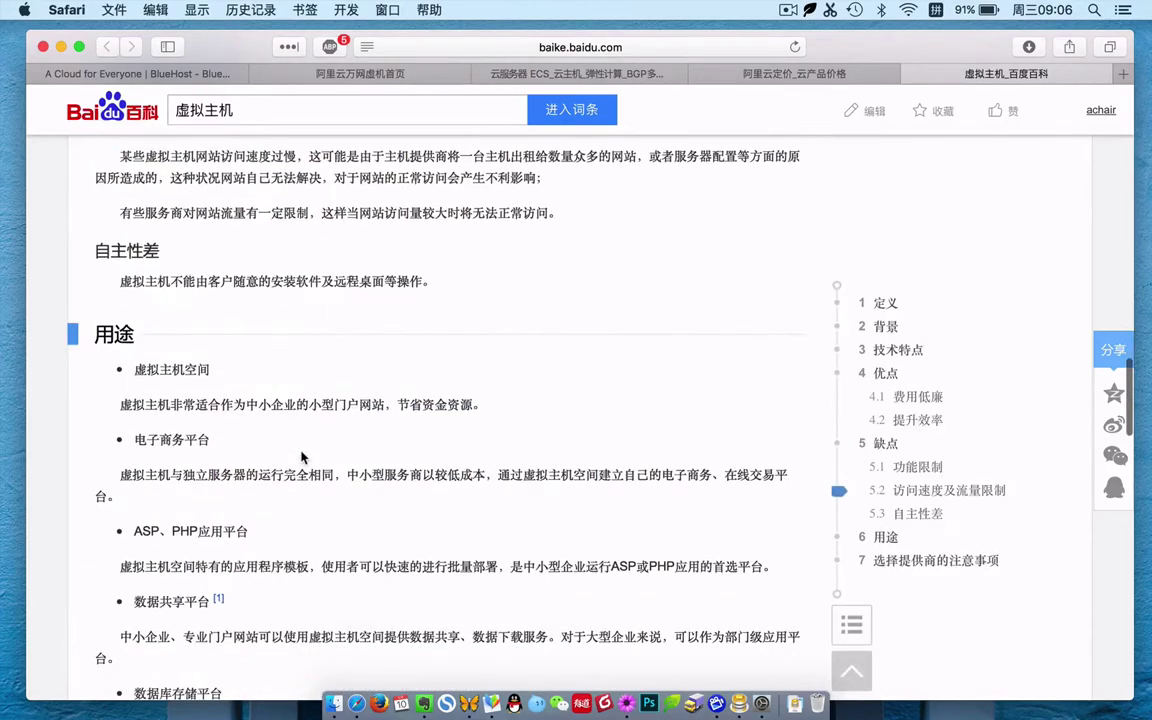
scroll(302, 456, down, 3)
scroll(302, 456, down, 6)
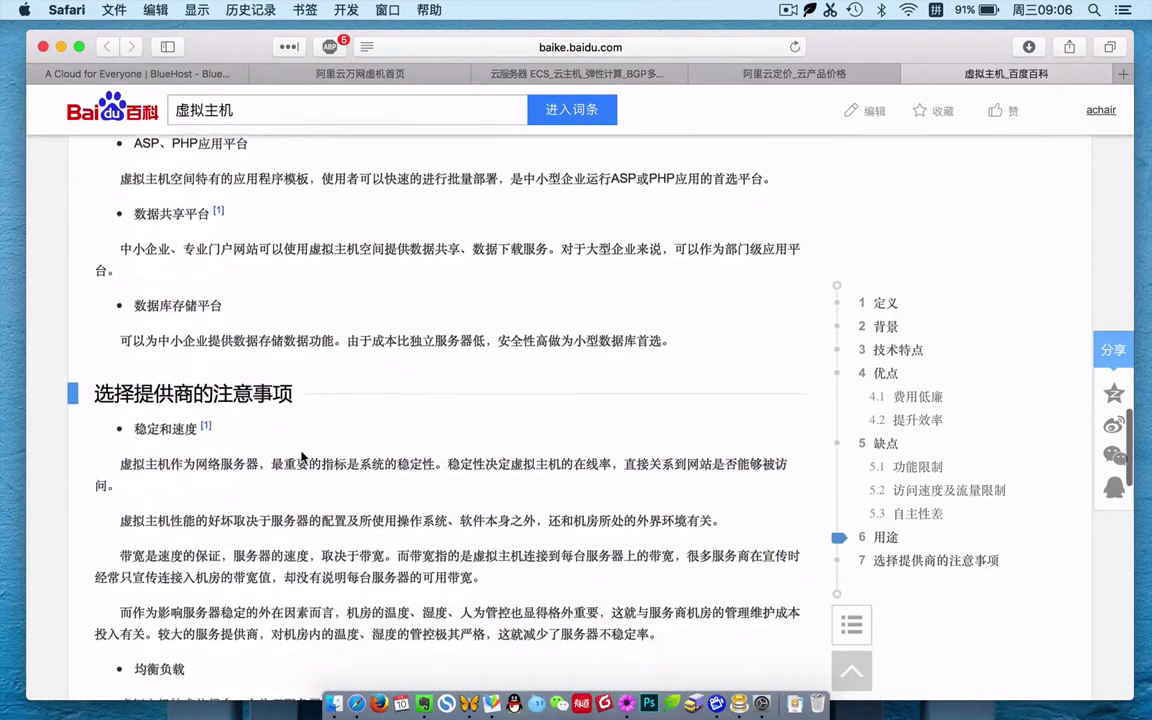
scroll(302, 456, down, 10)
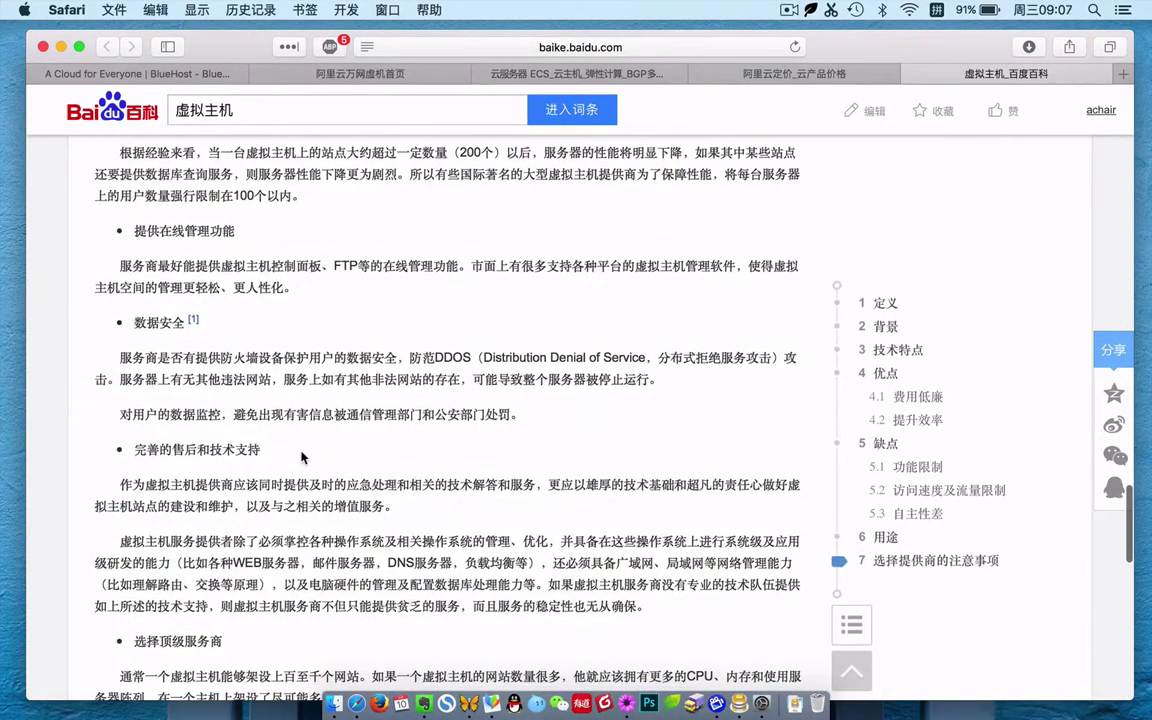
scroll(302, 456, down, 8)
scroll(302, 456, up, 20)
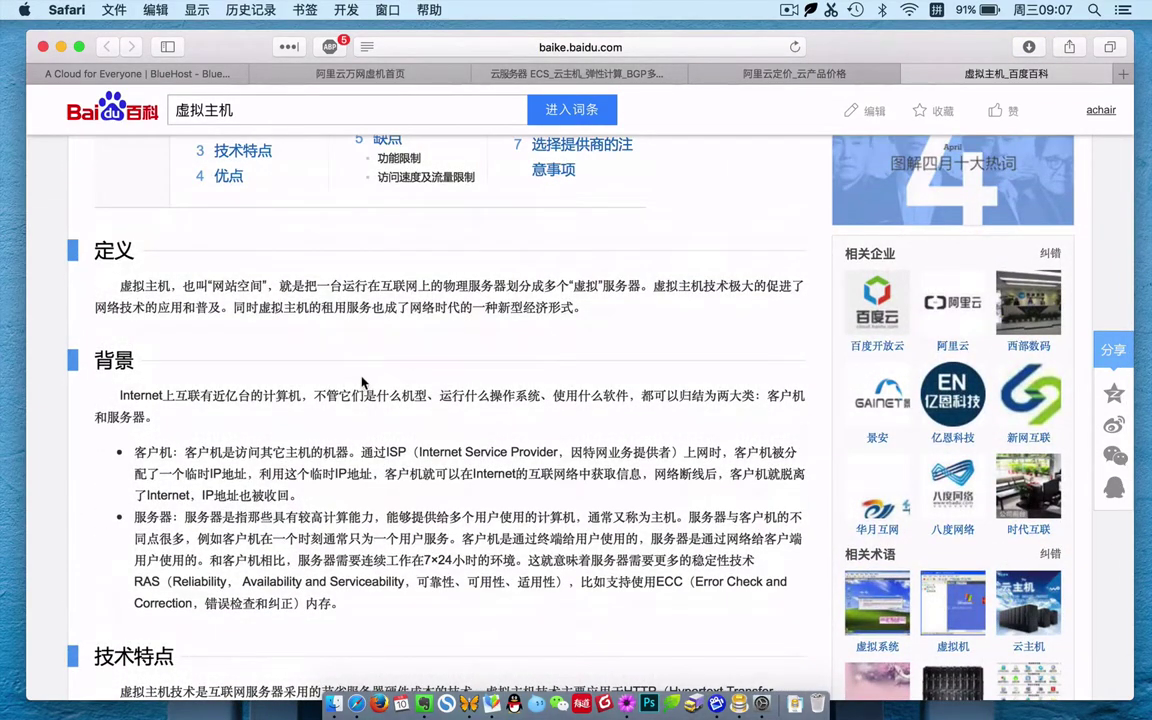
- Switch to the open Bluehost cloud hosting page and examine the Starter, Performance and Business Pro plan comparison
click(163, 72)
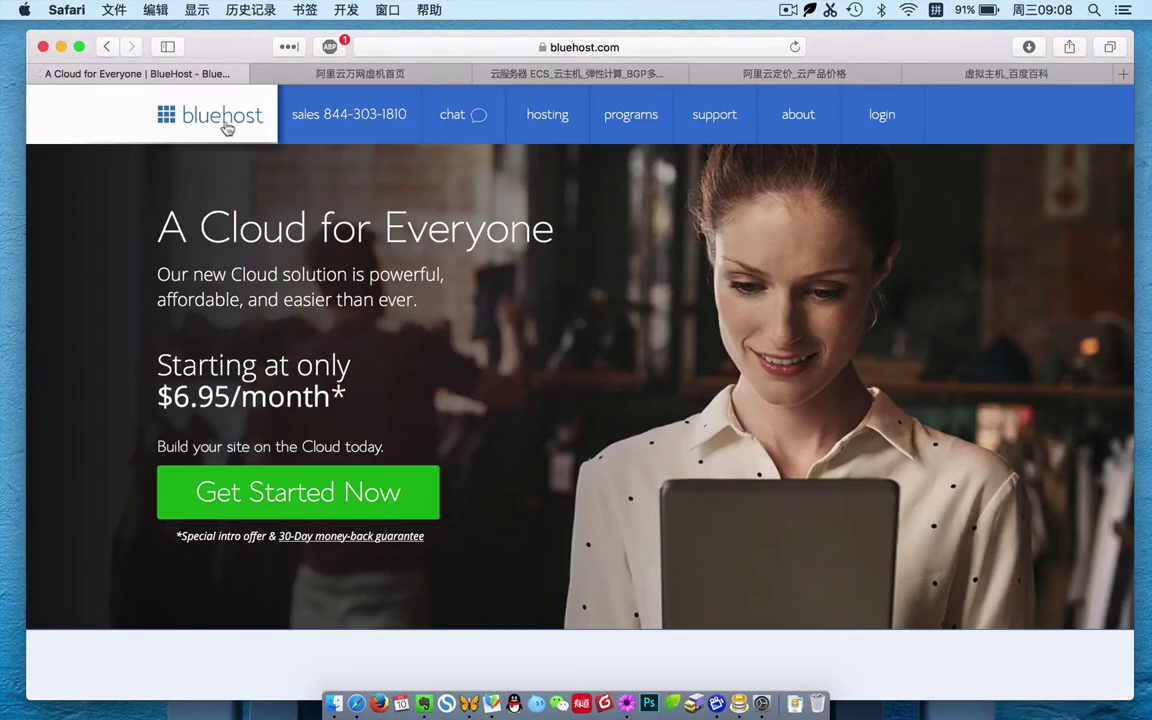
mouse_move(540, 113)
scroll(588, 461, down, 10)
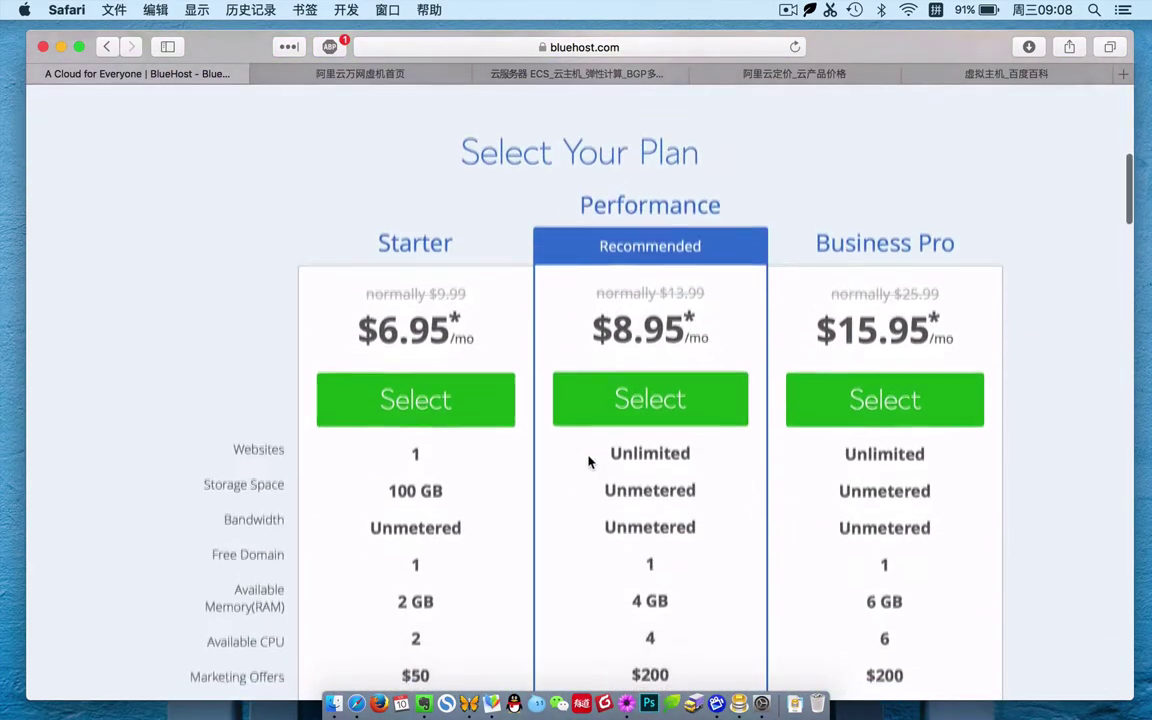
scroll(588, 461, down, 5)
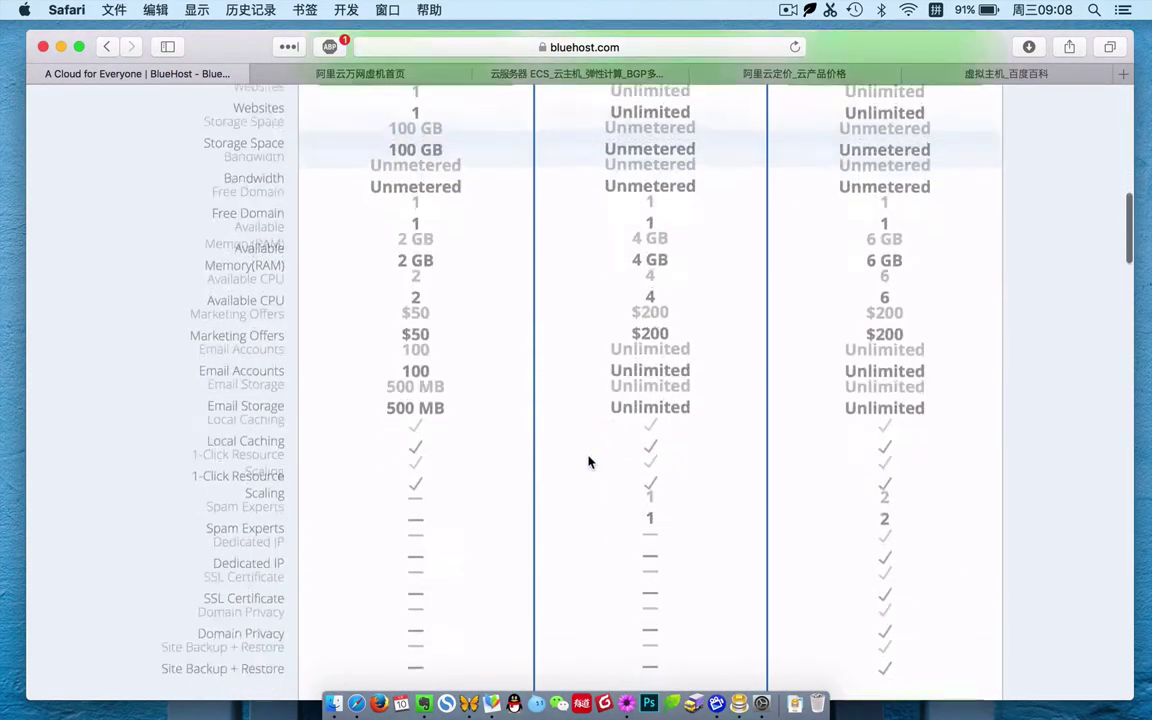
scroll(588, 461, down, 10)
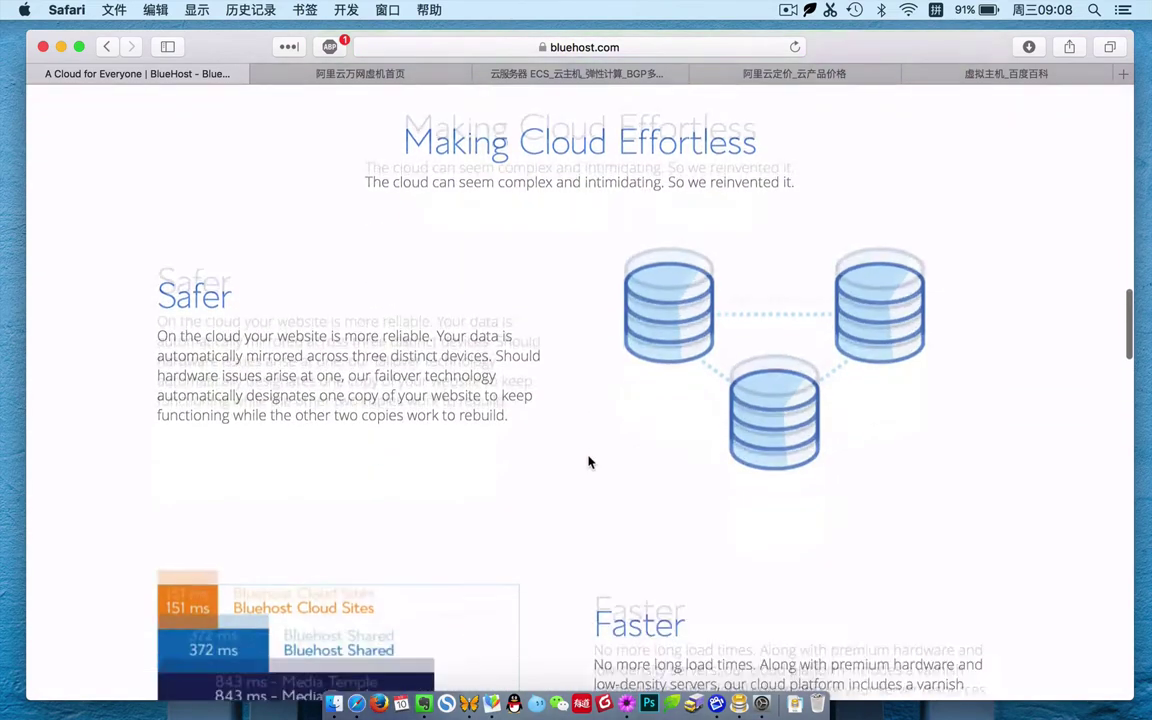
- Examine Bluehost's speed chart, feature list and price comparison with GoDaddy and MediaTemple
scroll(588, 461, down, 8)
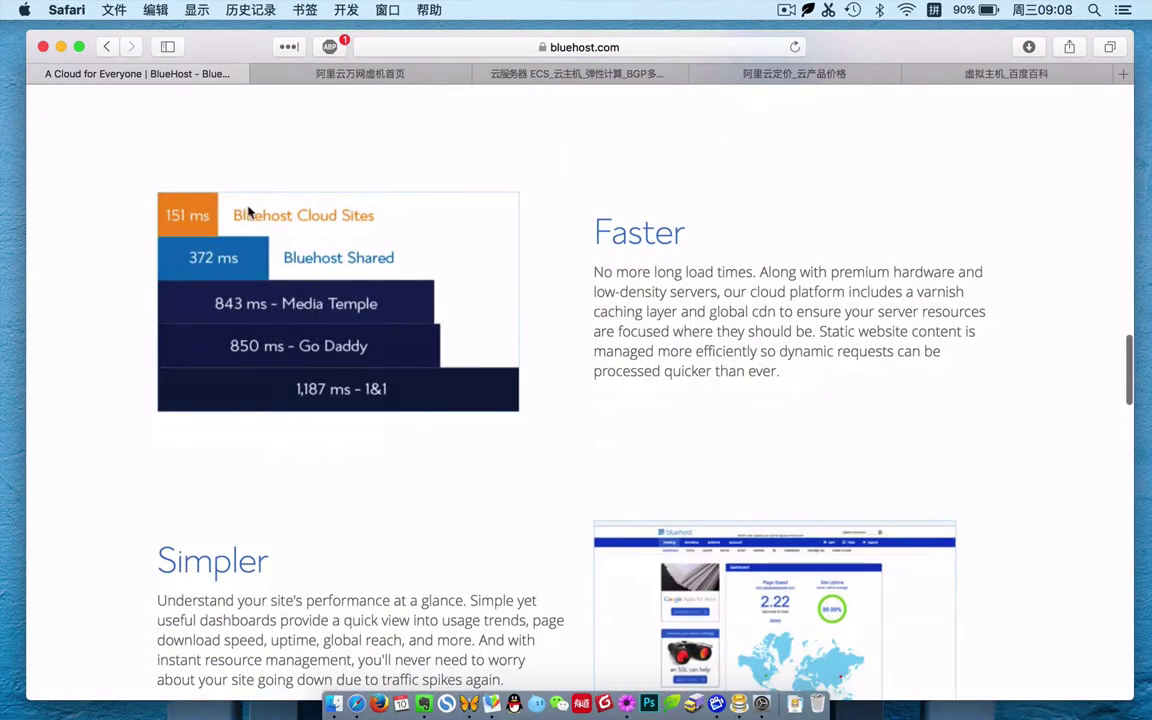
scroll(446, 490, down, 15)
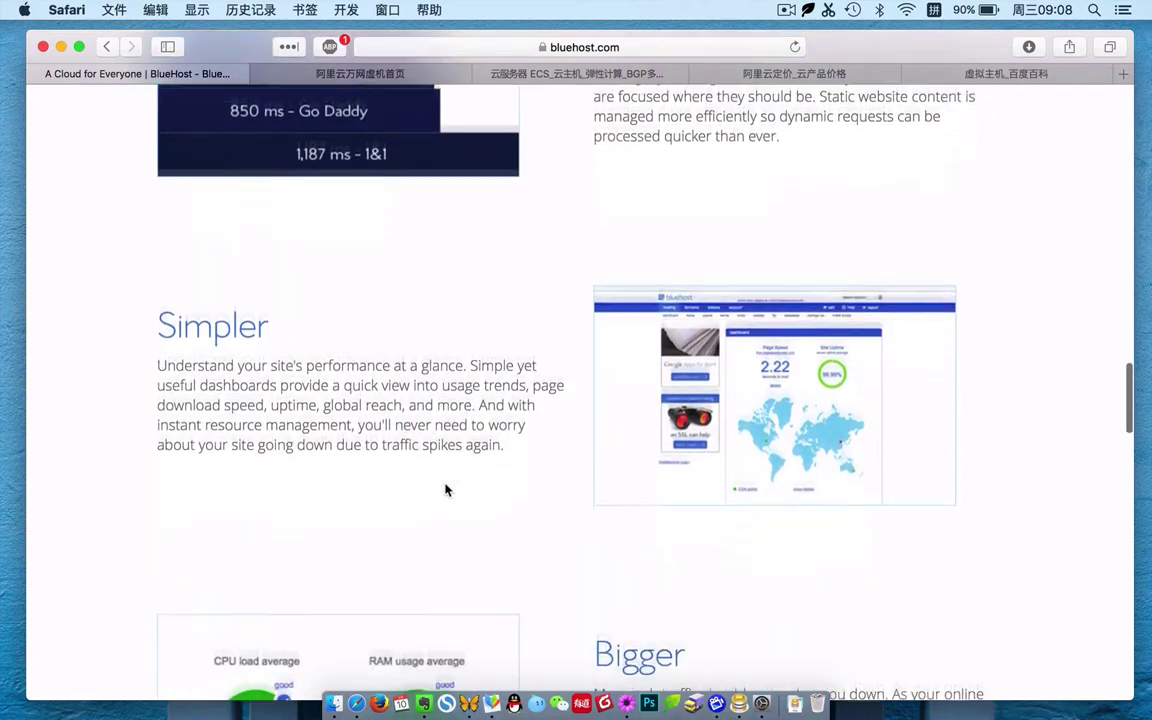
scroll(446, 490, down, 10)
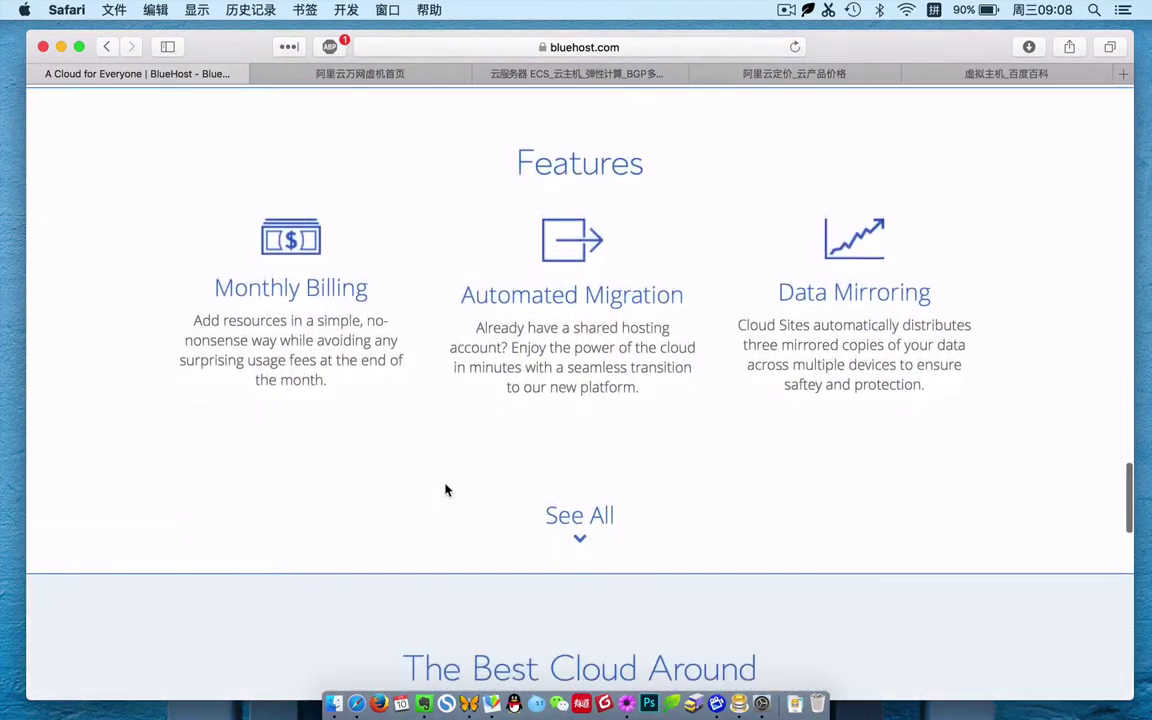
scroll(446, 488, down, 2)
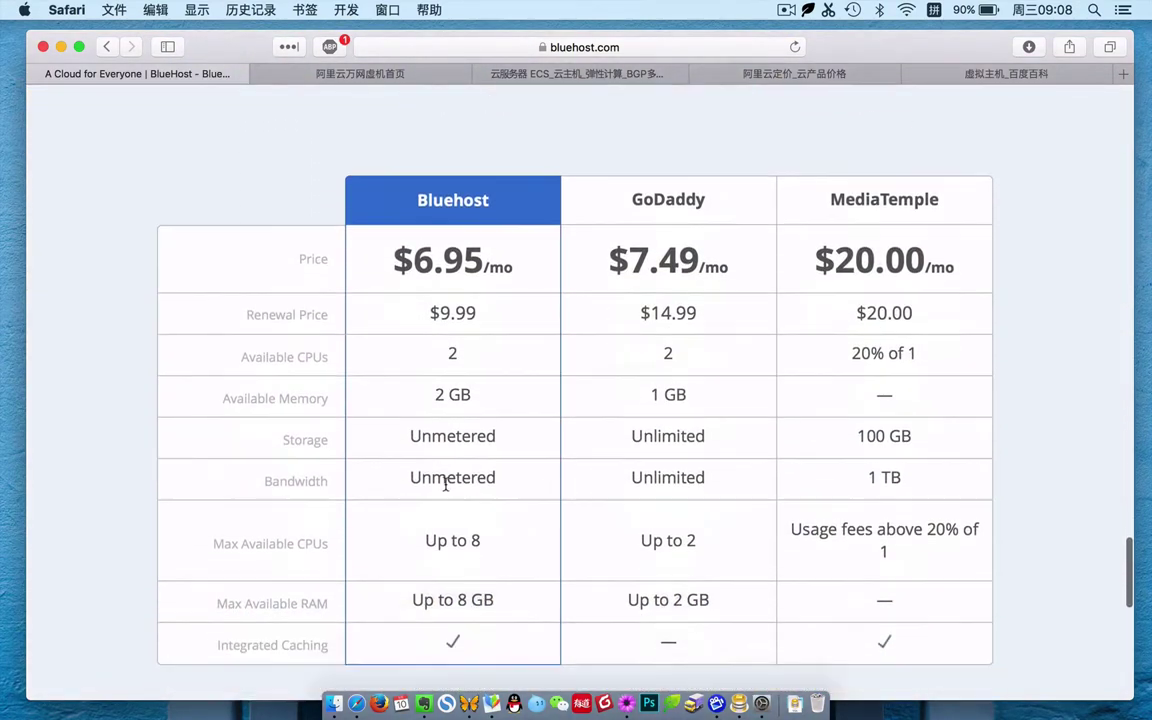
- Minimize the browser window, switch to Transmit and open the htdocs folder from the remote server's root
click(61, 46)
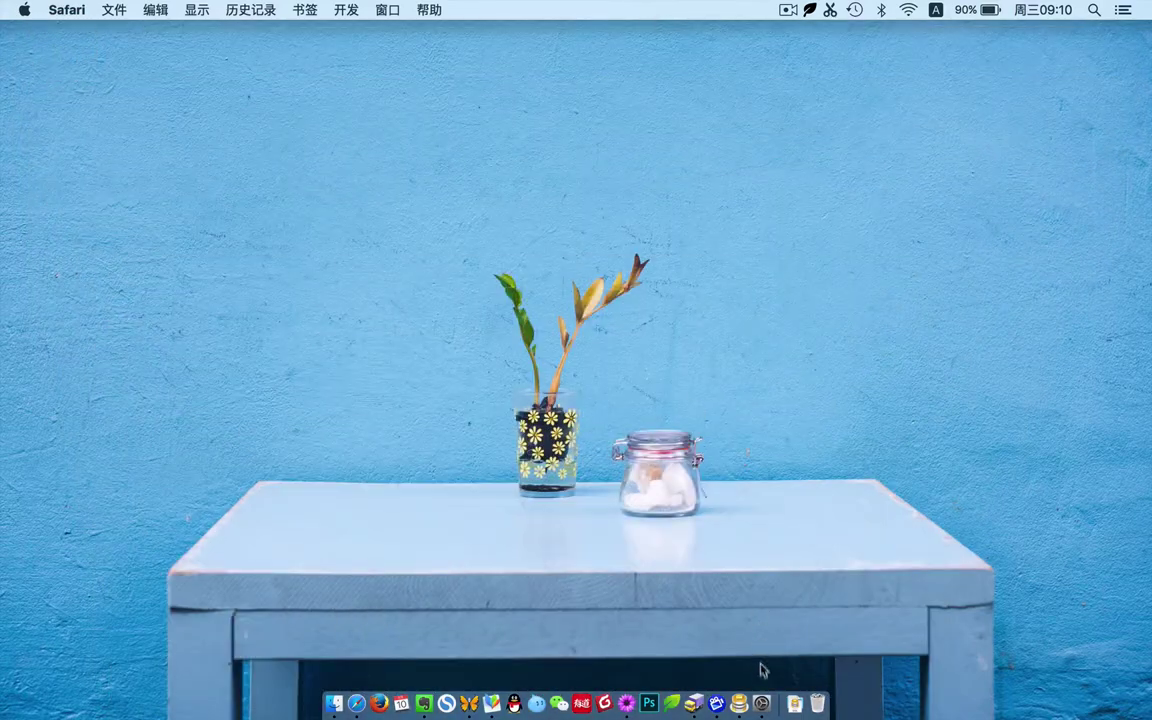
click(693, 703)
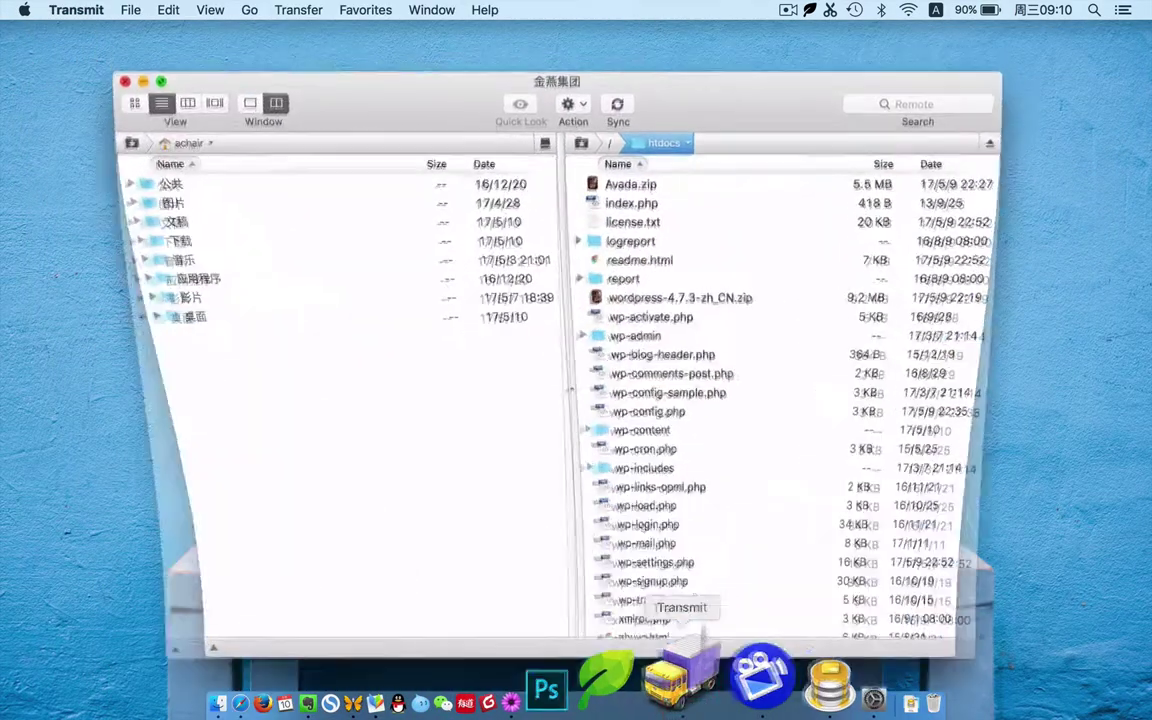
click(612, 148)
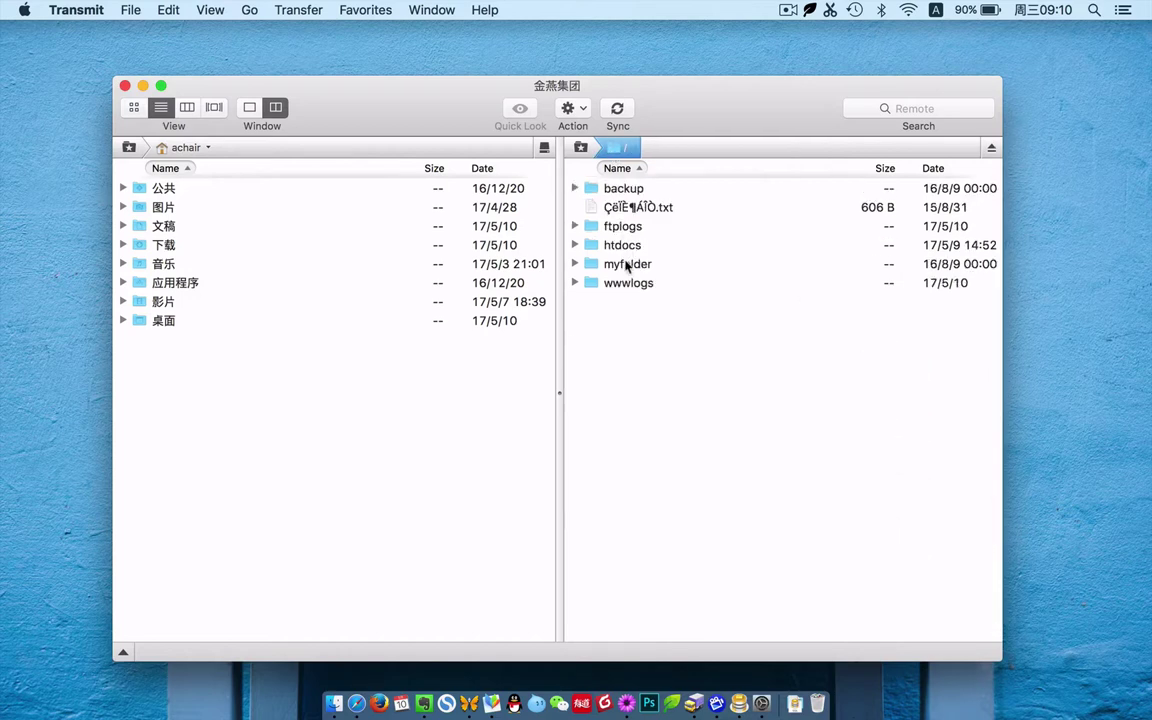
double_click(625, 244)
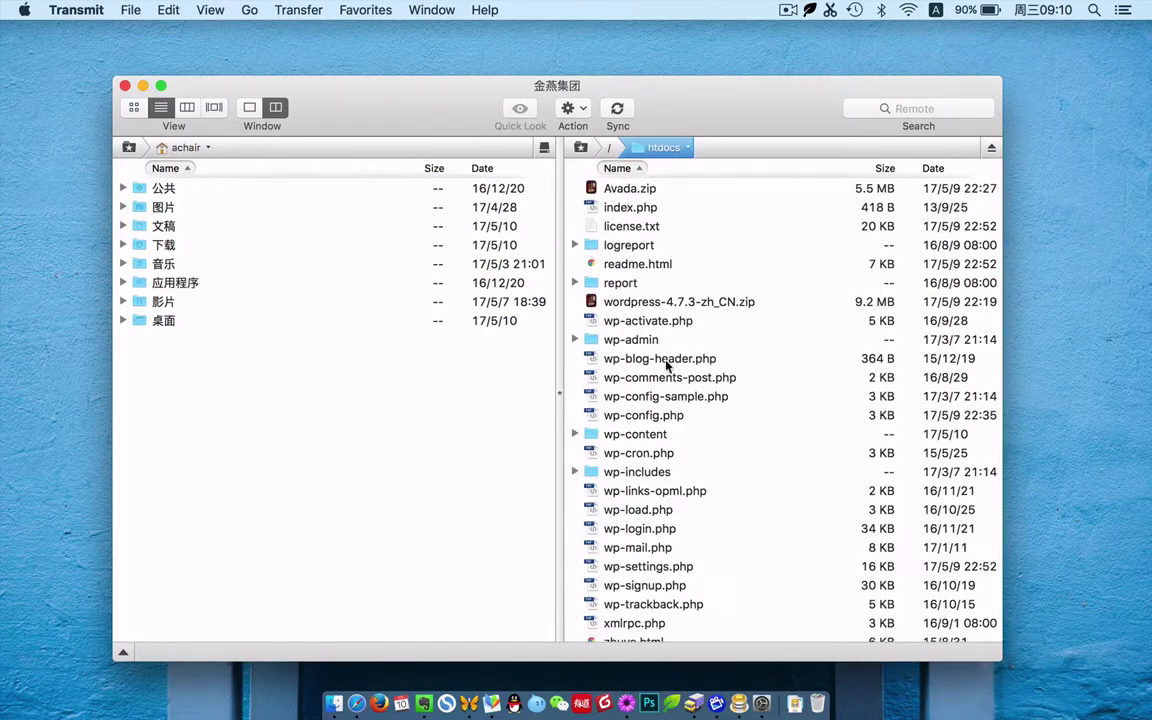
- Go into wp-content and its themes folder on the remote server, and open the Avada theme folder
scroll(667, 366, down, 1)
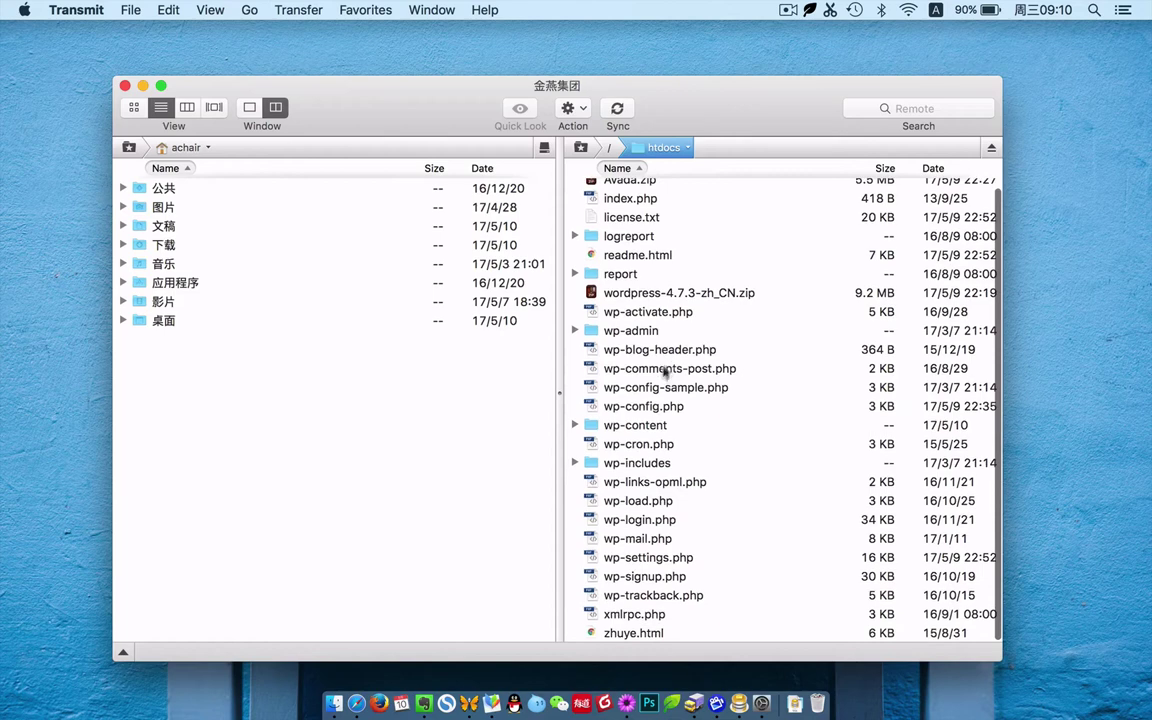
double_click(645, 428)
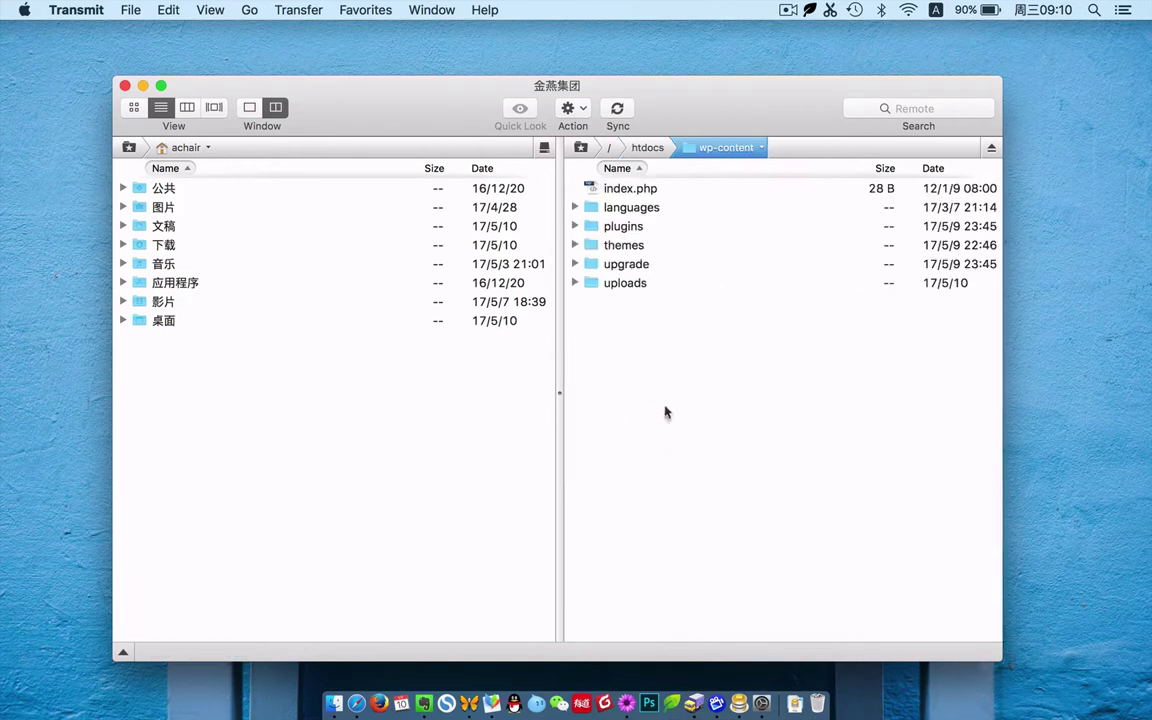
double_click(631, 250)
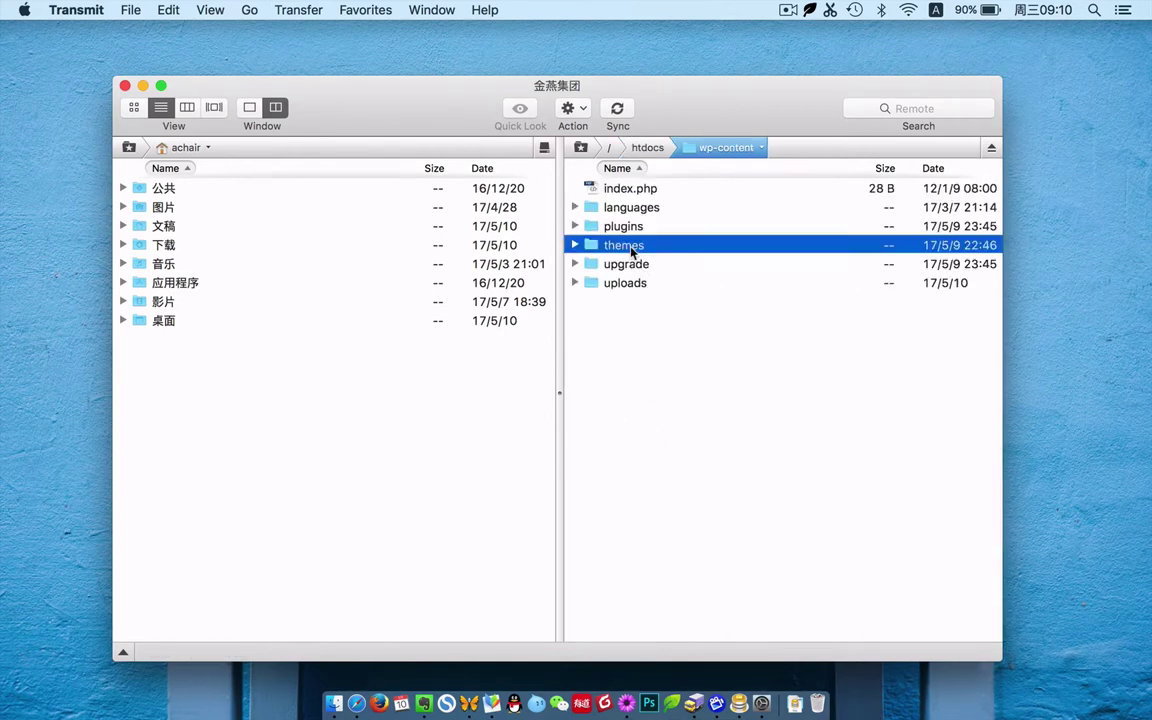
click(628, 229)
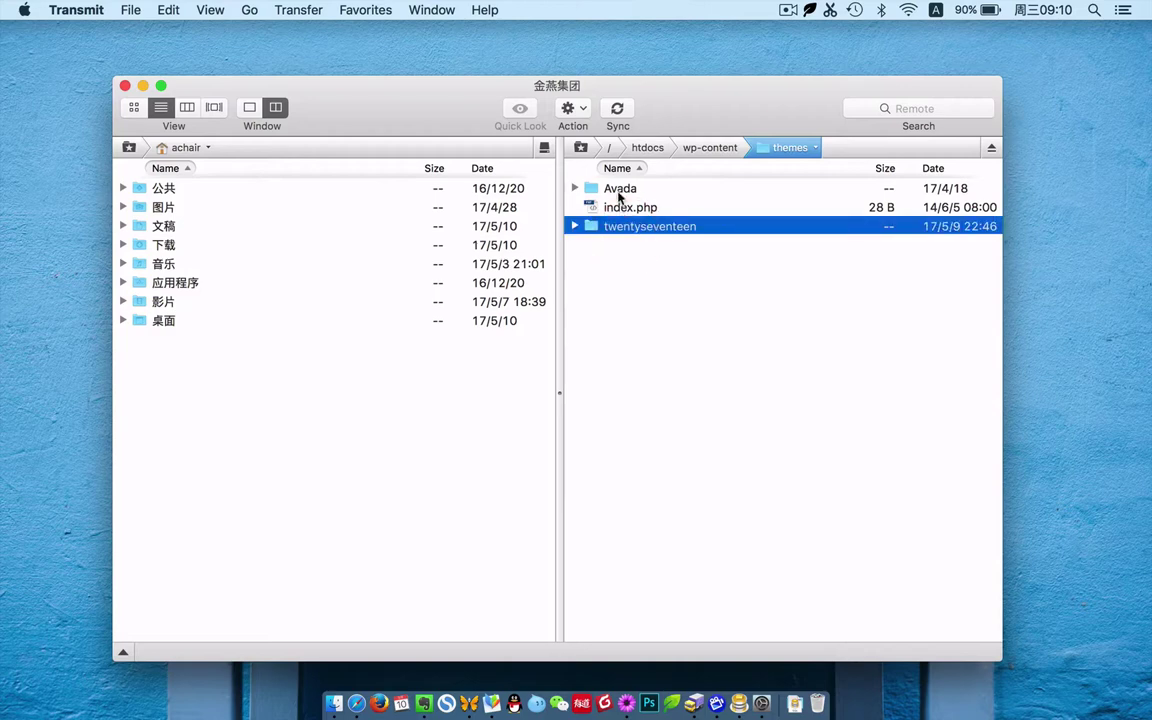
double_click(618, 189)
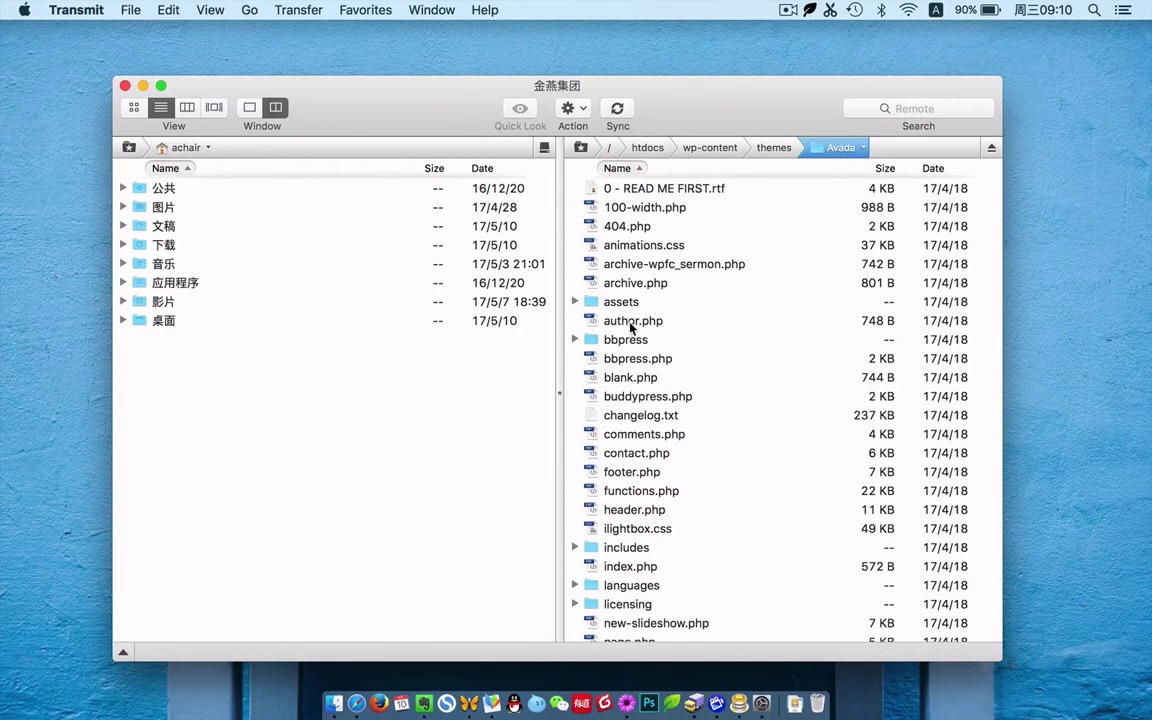
- Preview the contents of ilightbox.css from the Avada theme folder with Quick Look and read through its code
click(643, 437)
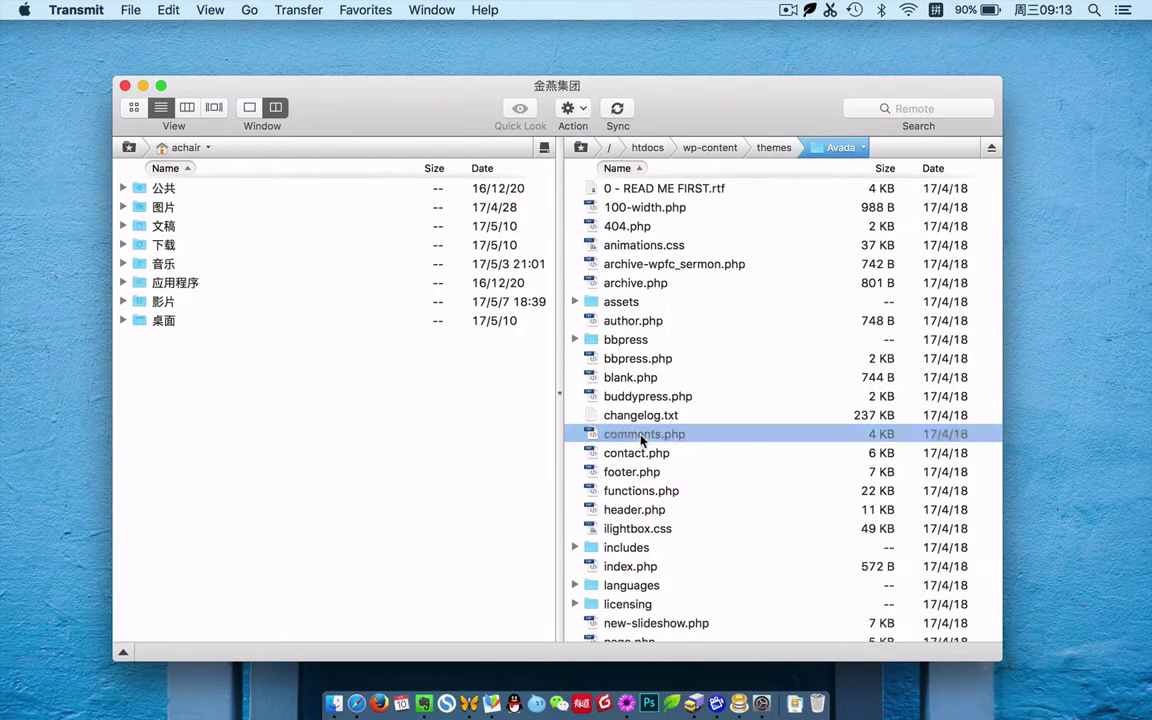
click(646, 474)
scroll(666, 561, down, 1)
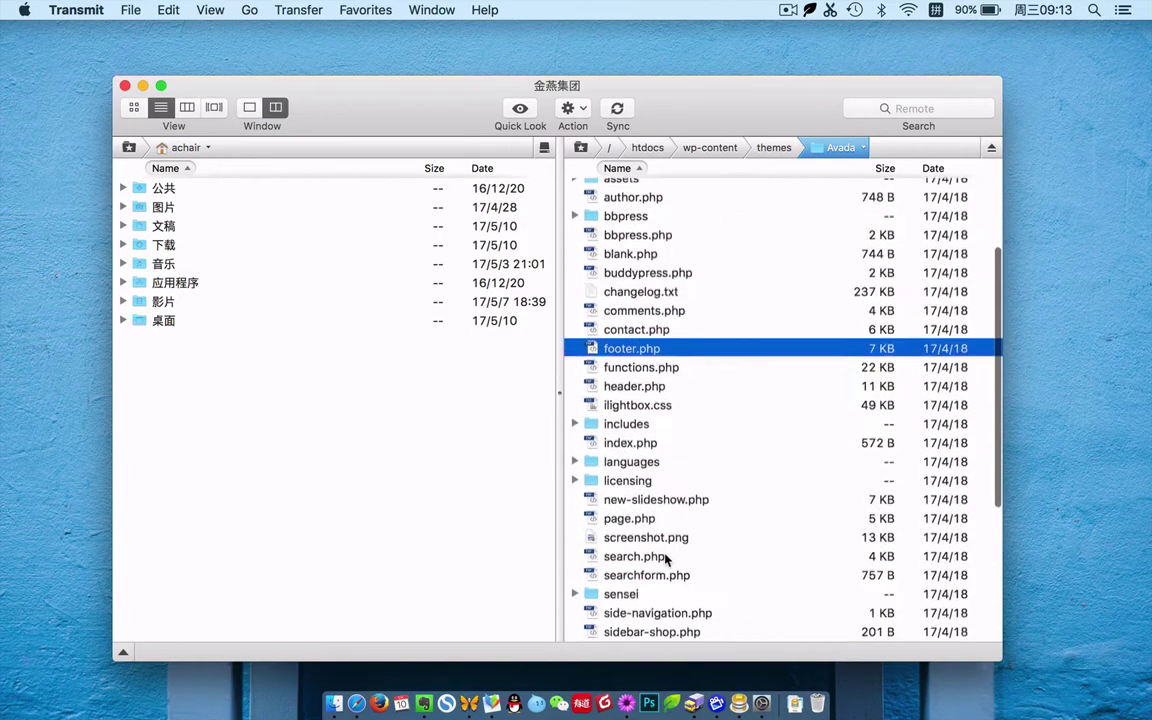
click(641, 404)
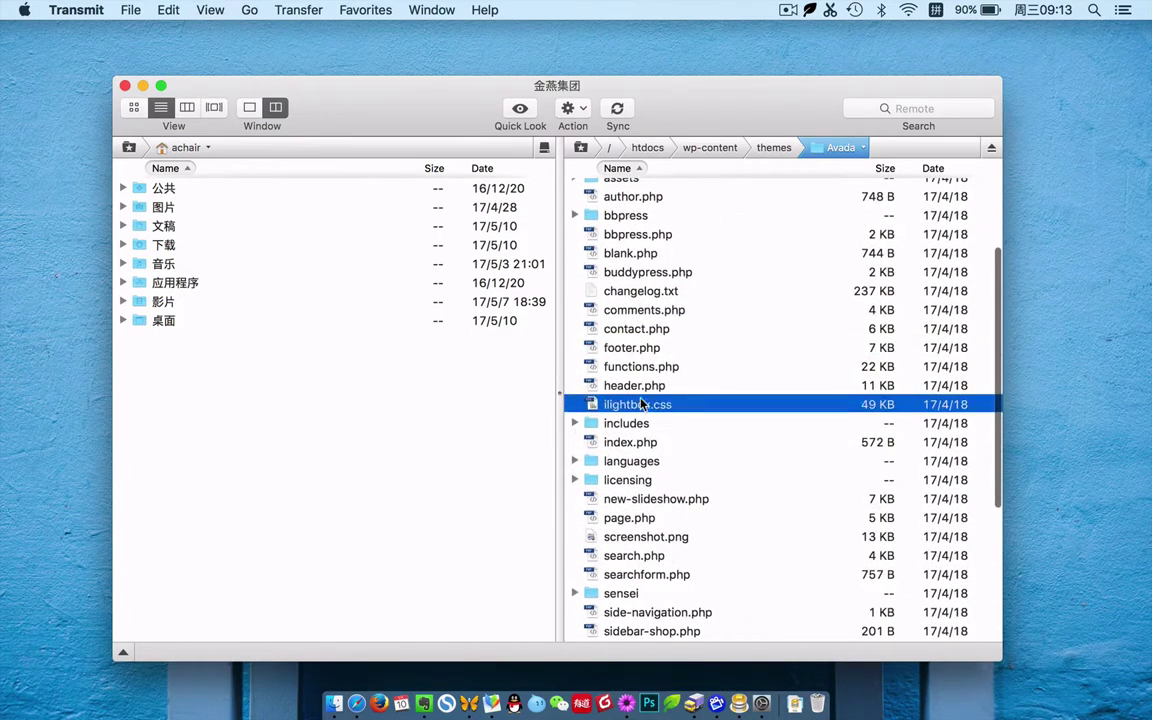
key(space)
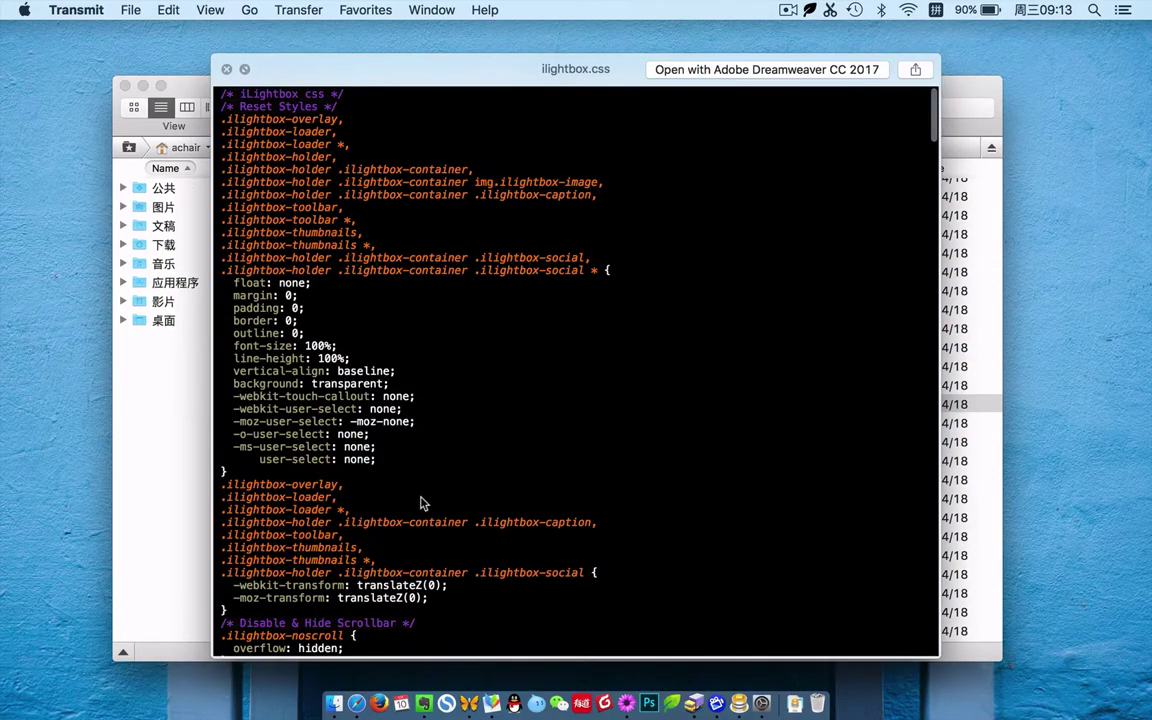
scroll(420, 503, down, 10)
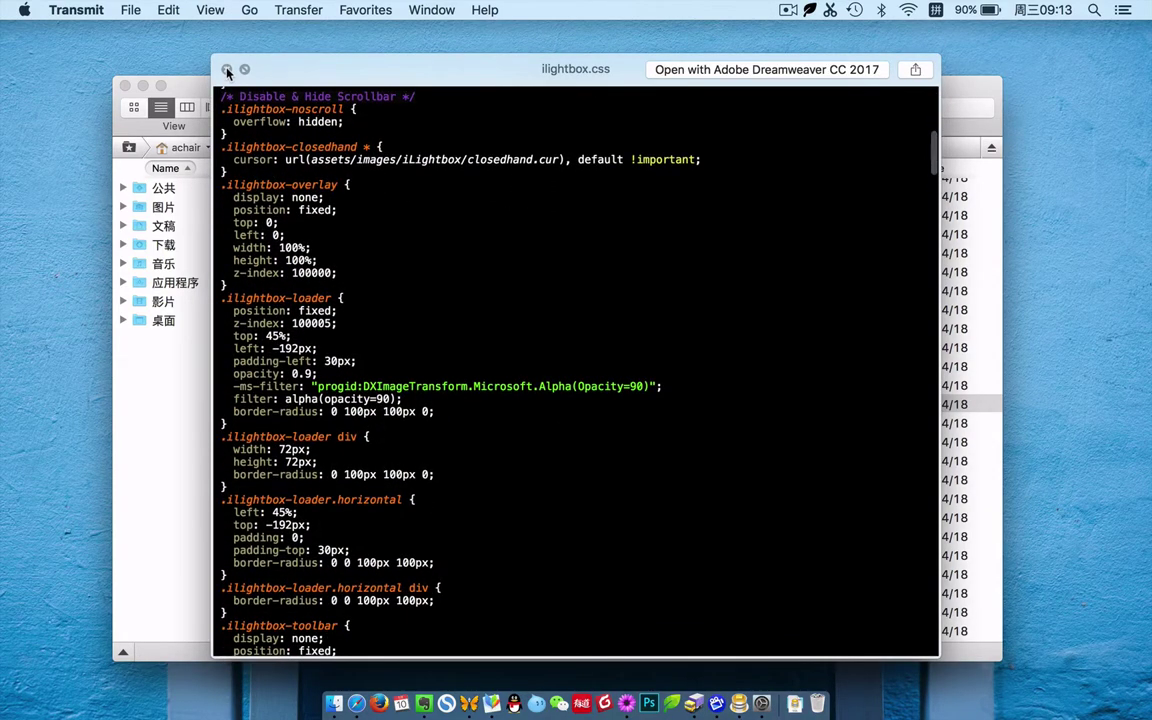
- Close the ilightbox.css preview, read through search.php with Quick Look, and look over the remaining files in the Avada theme folder
click(227, 70)
scroll(700, 543, down, 5)
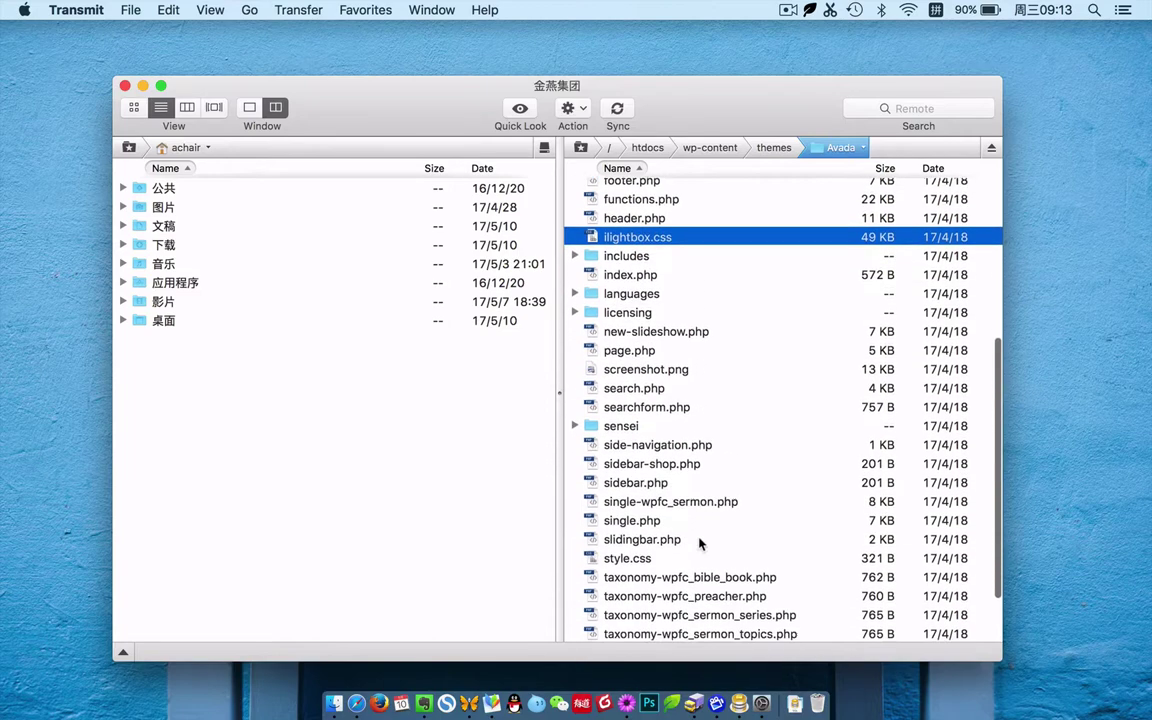
click(645, 378)
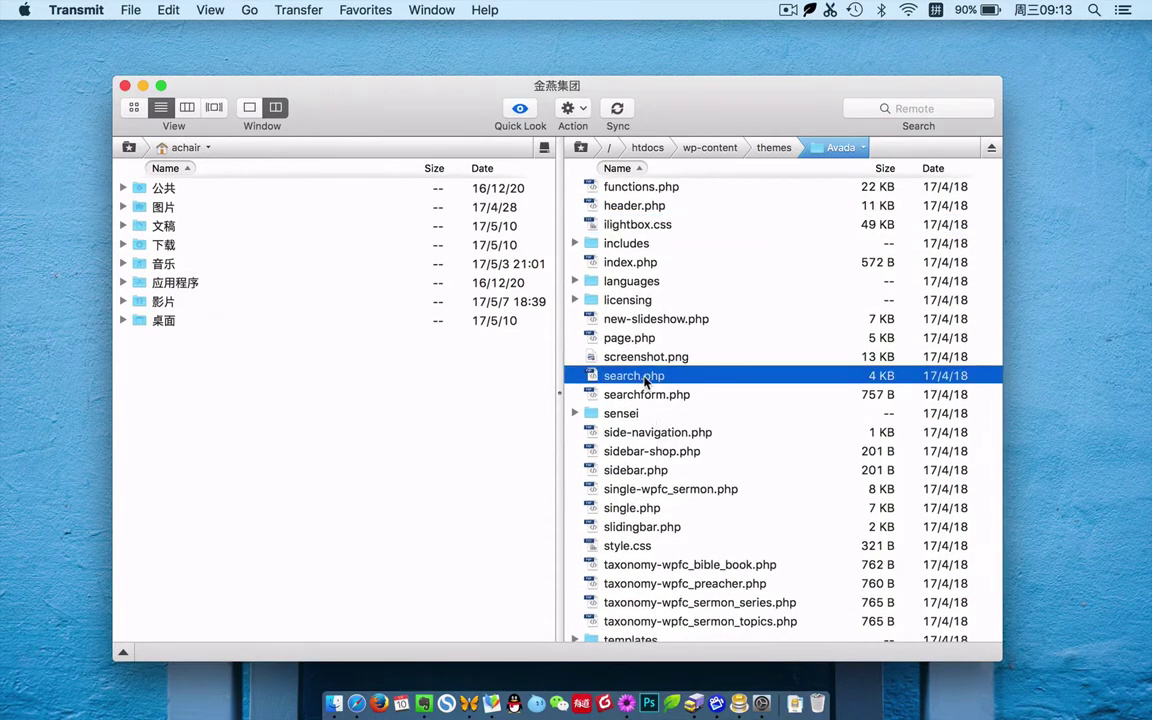
key(space)
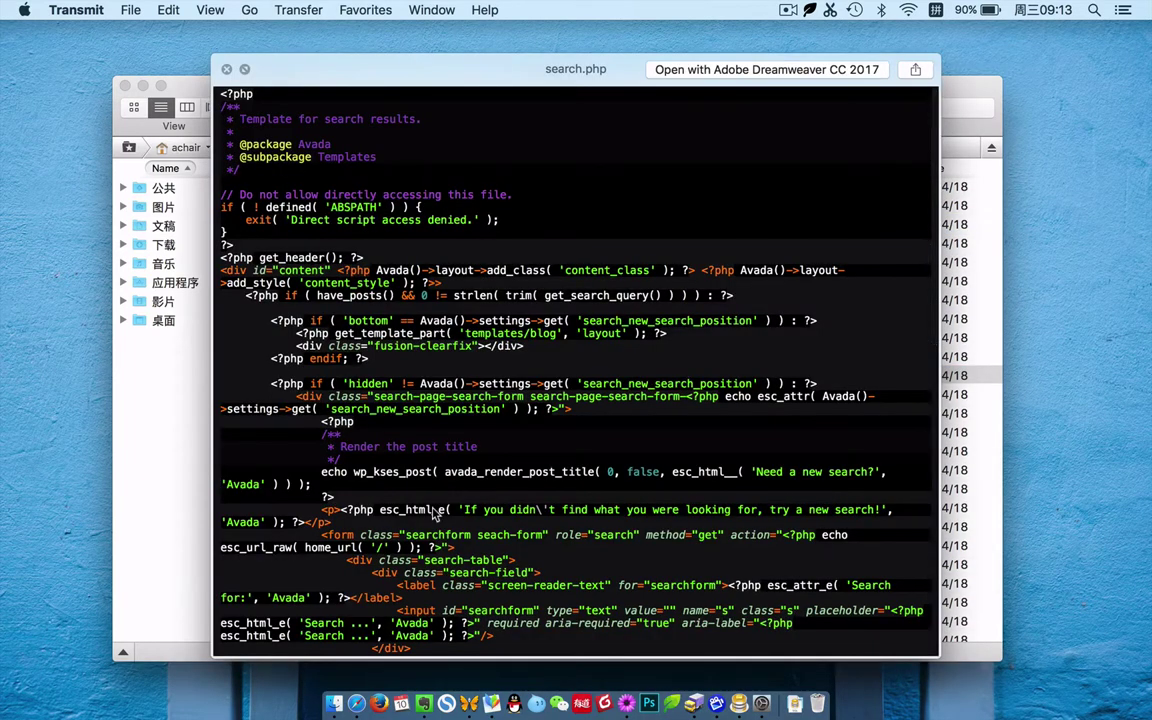
scroll(433, 513, down, 15)
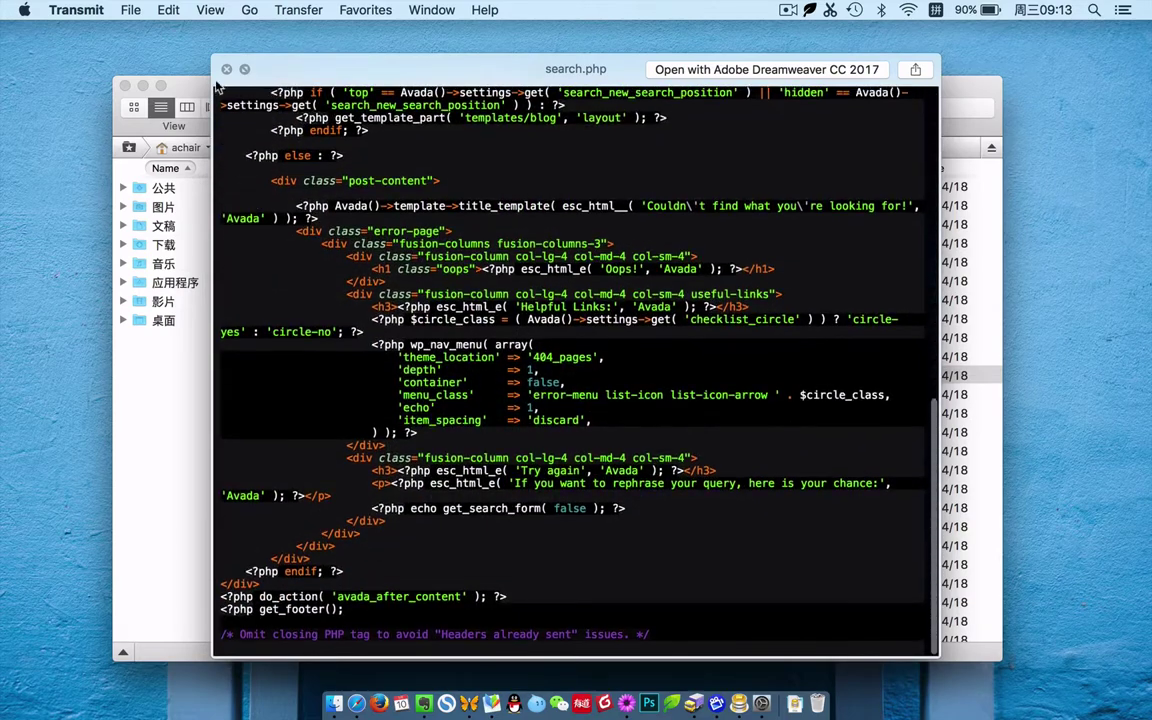
click(226, 69)
scroll(710, 527, down, 1)
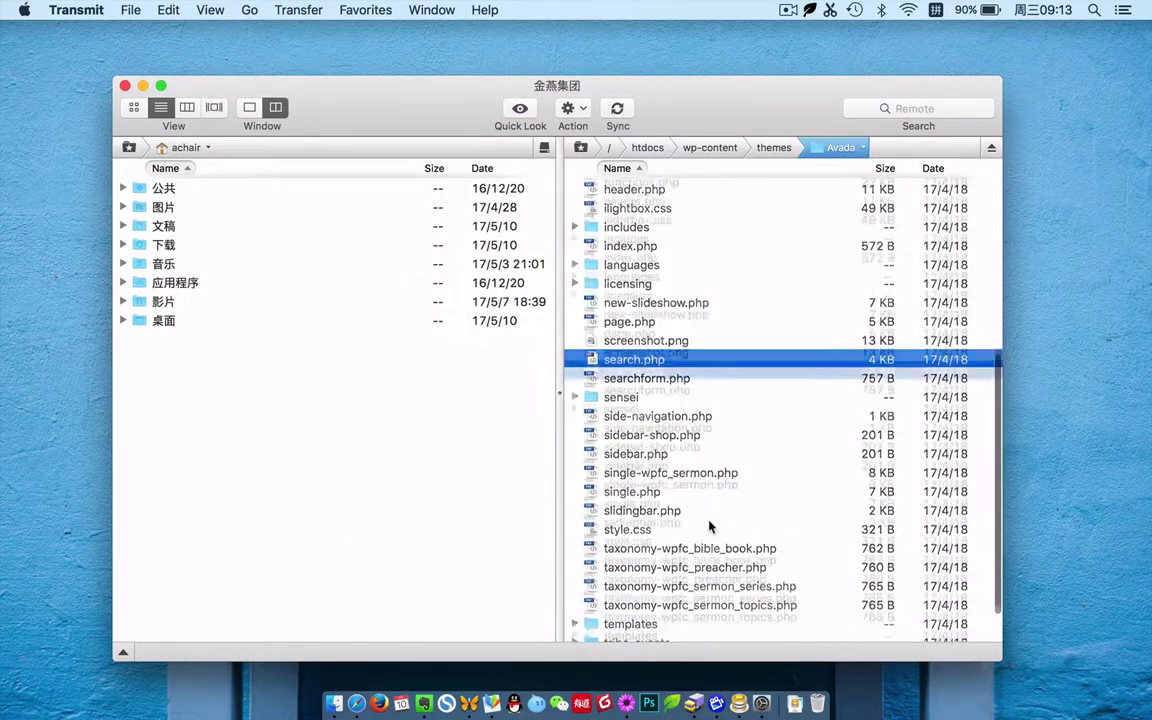
scroll(710, 527, down, 3)
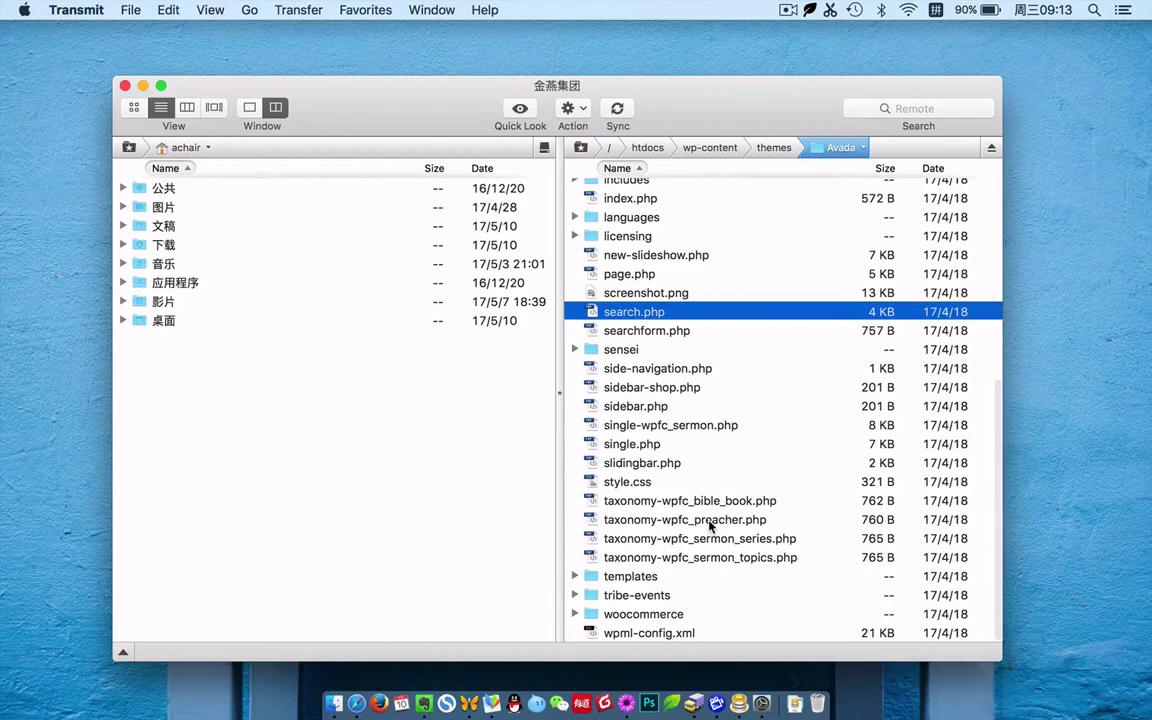
scroll(710, 527, up, 8)
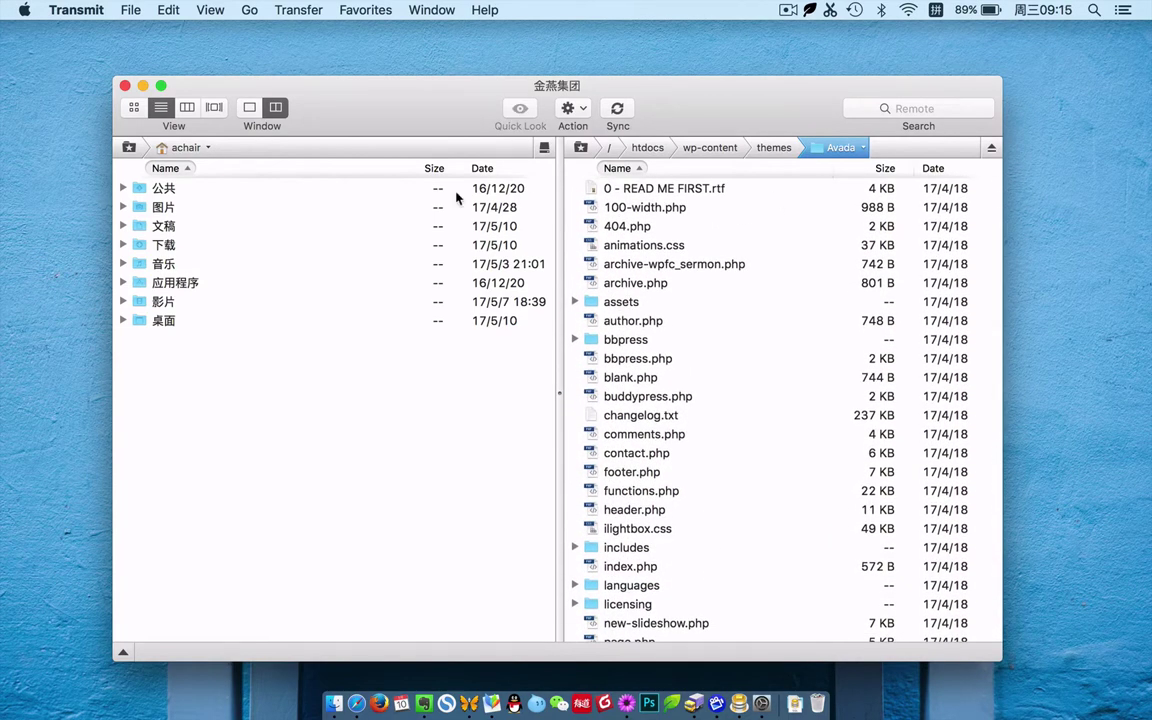
- Minimize Transmit and view the local Avada.zip and the contents of the unpacked Avada folder in Finder
click(140, 87)
click(699, 172)
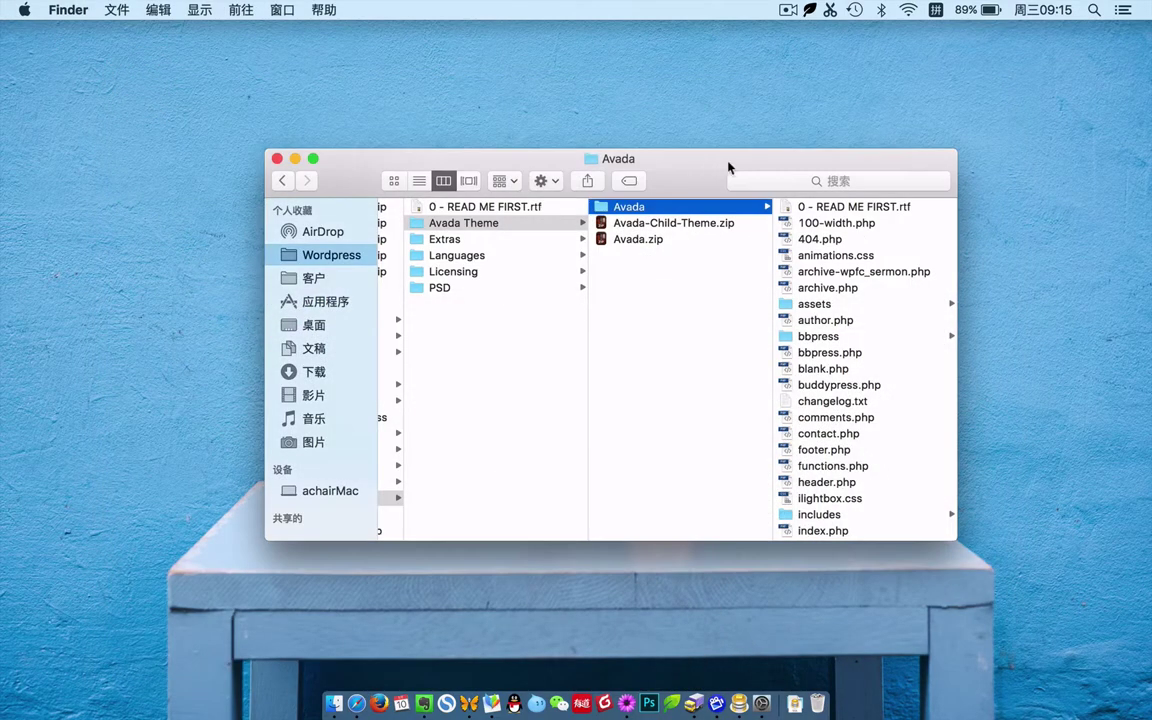
drag(728, 167, 681, 151)
click(628, 228)
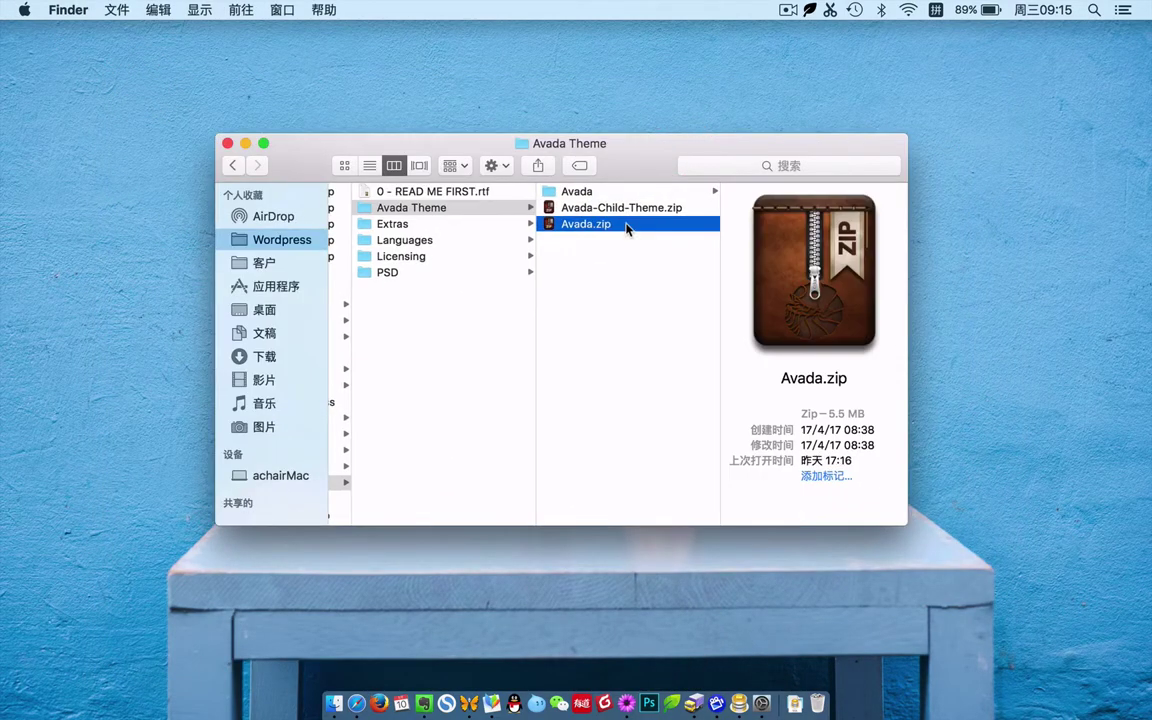
click(672, 192)
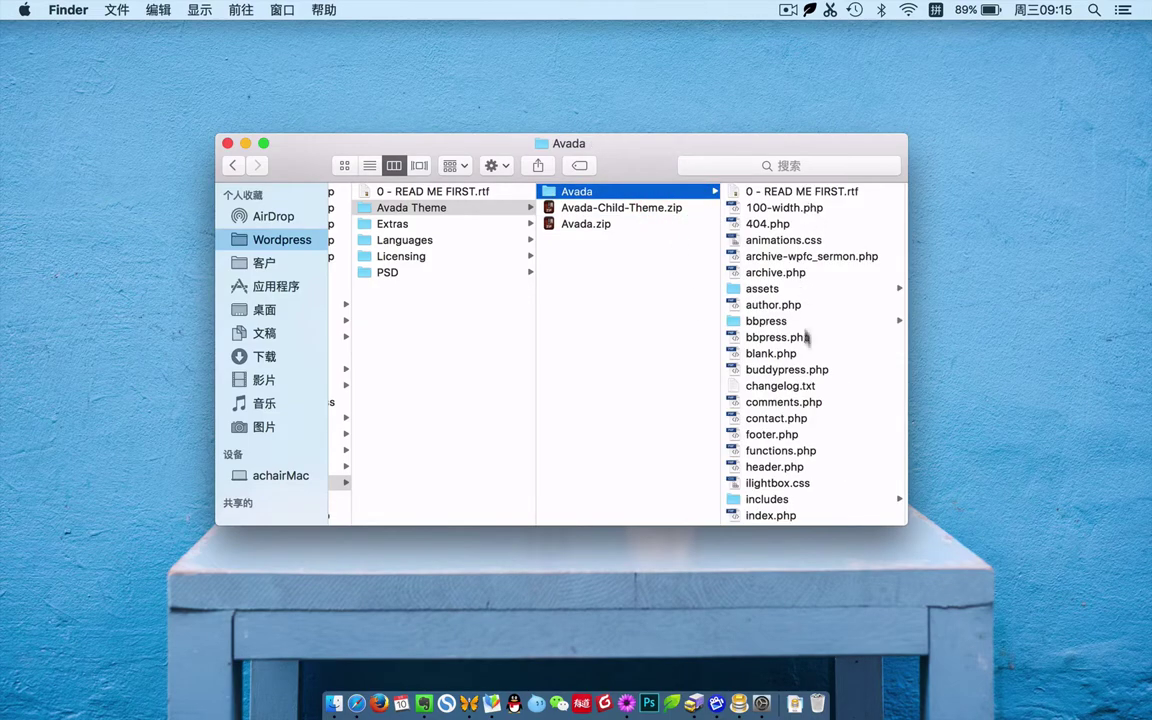
scroll(812, 413, down, 10)
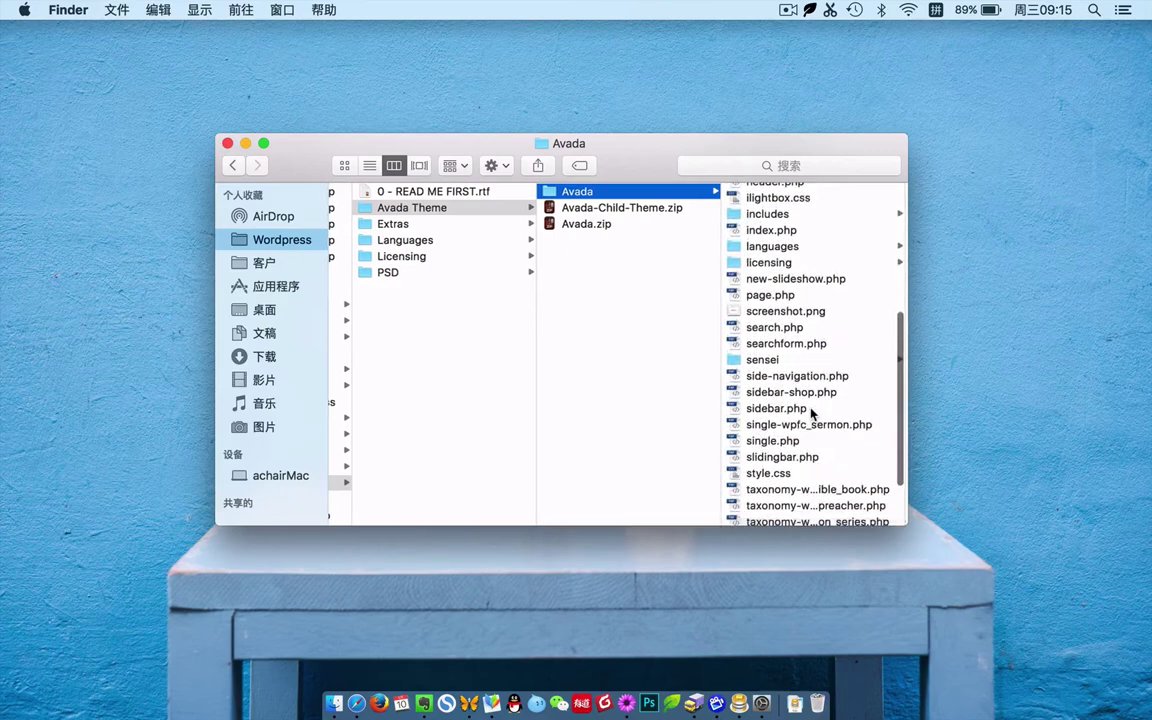
- Switch back to Transmit, reopen the Avada folder from the remote themes folder, and move the window down to expose the Finder window
click(697, 712)
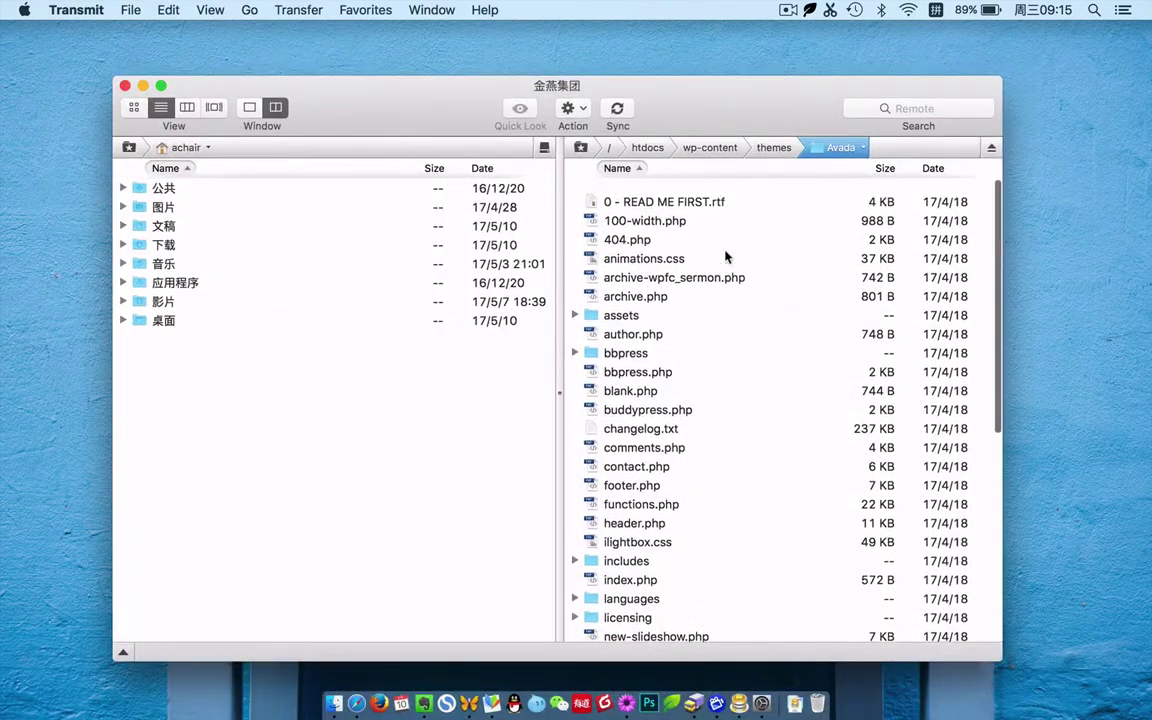
click(773, 148)
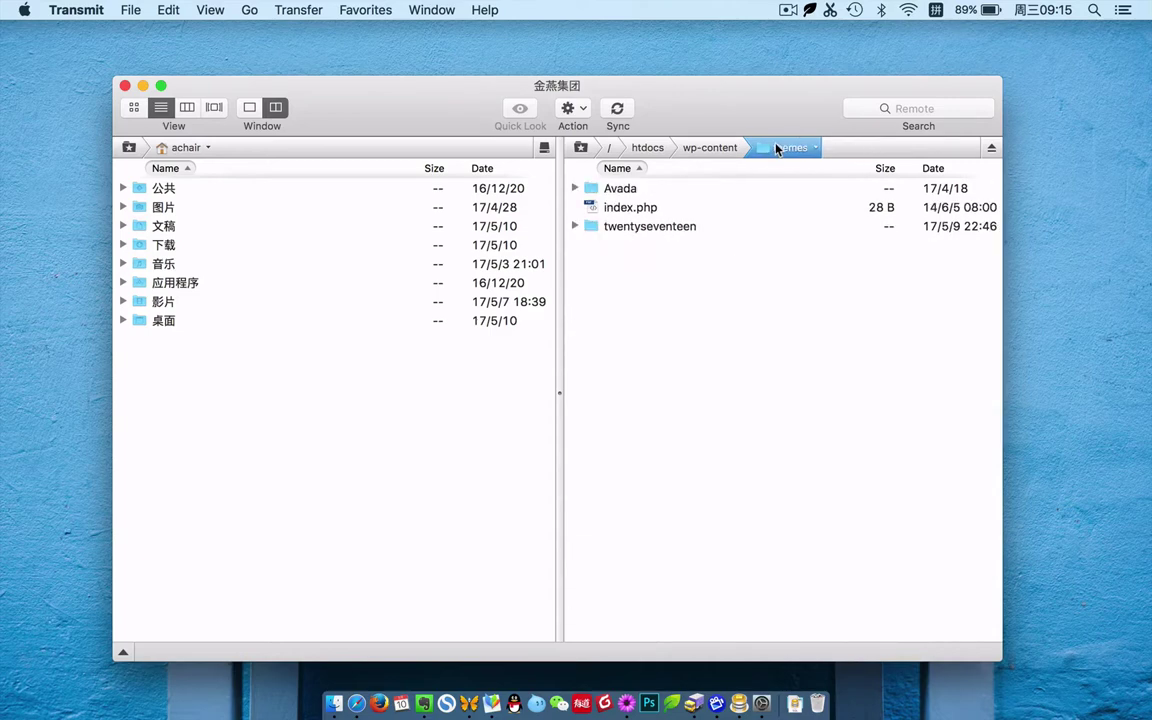
click(621, 190)
drag(688, 87, 729, 278)
double_click(735, 382)
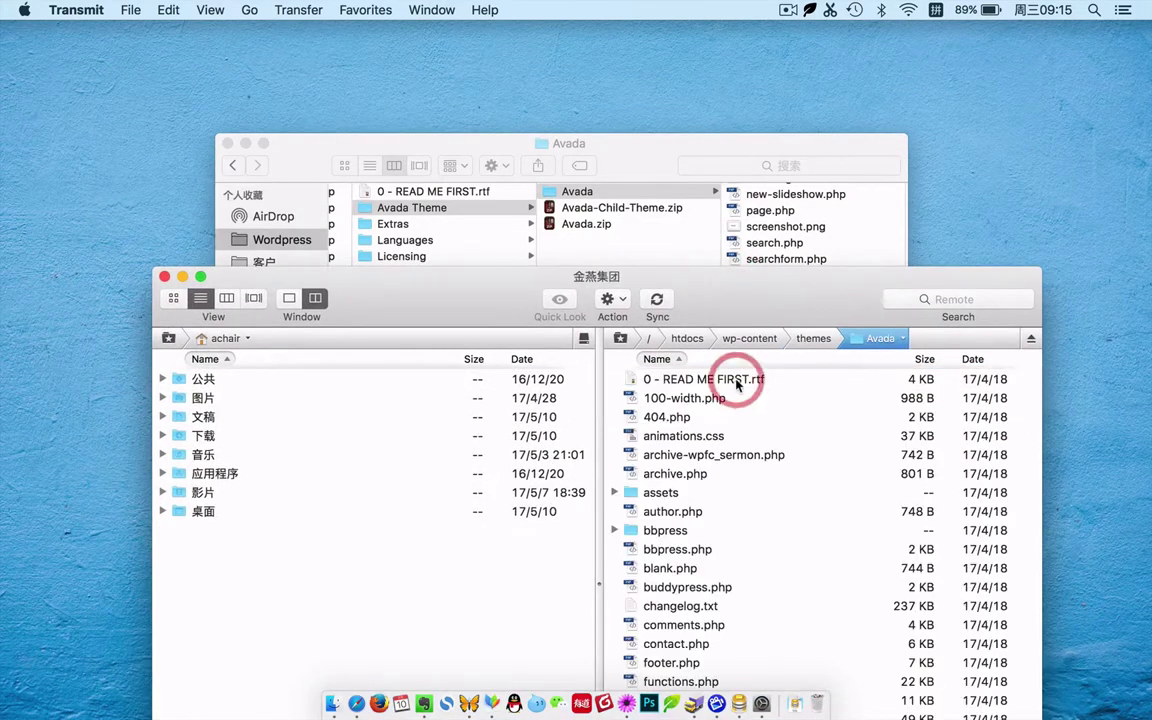
- Arrange the Finder and Transmit windows so both Avada file lists show, and compare the local files with those on the server
drag(776, 150, 513, 106)
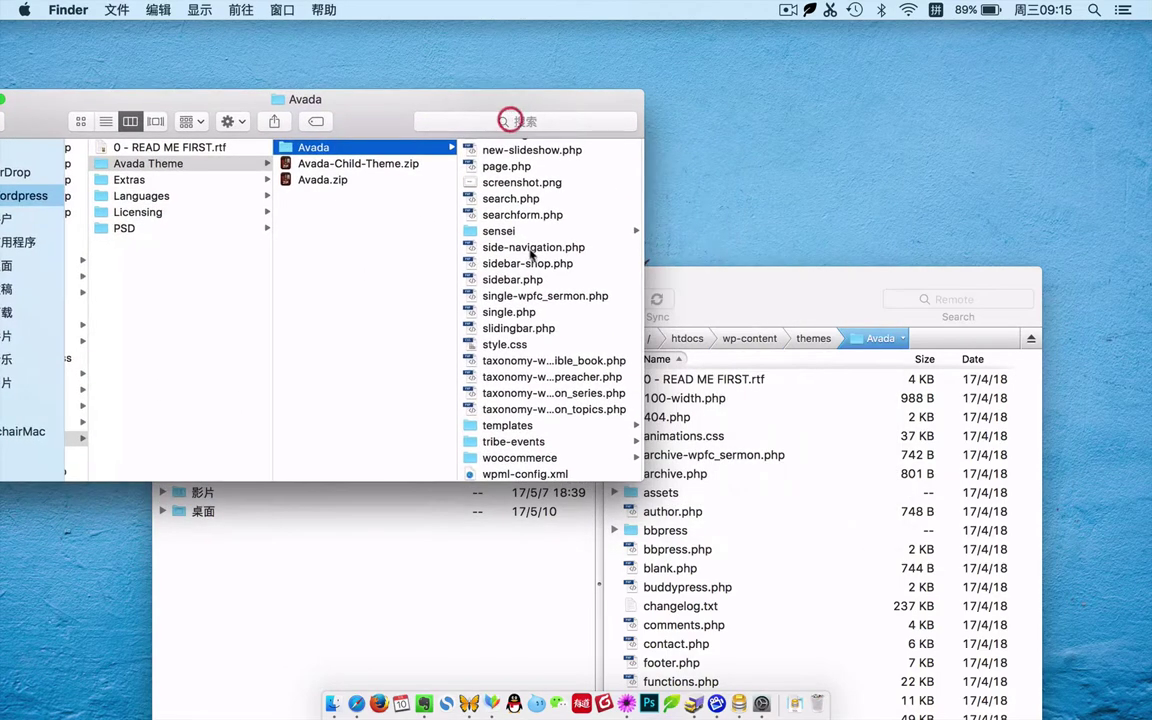
scroll(535, 265, up, 5)
drag(712, 301, 784, 232)
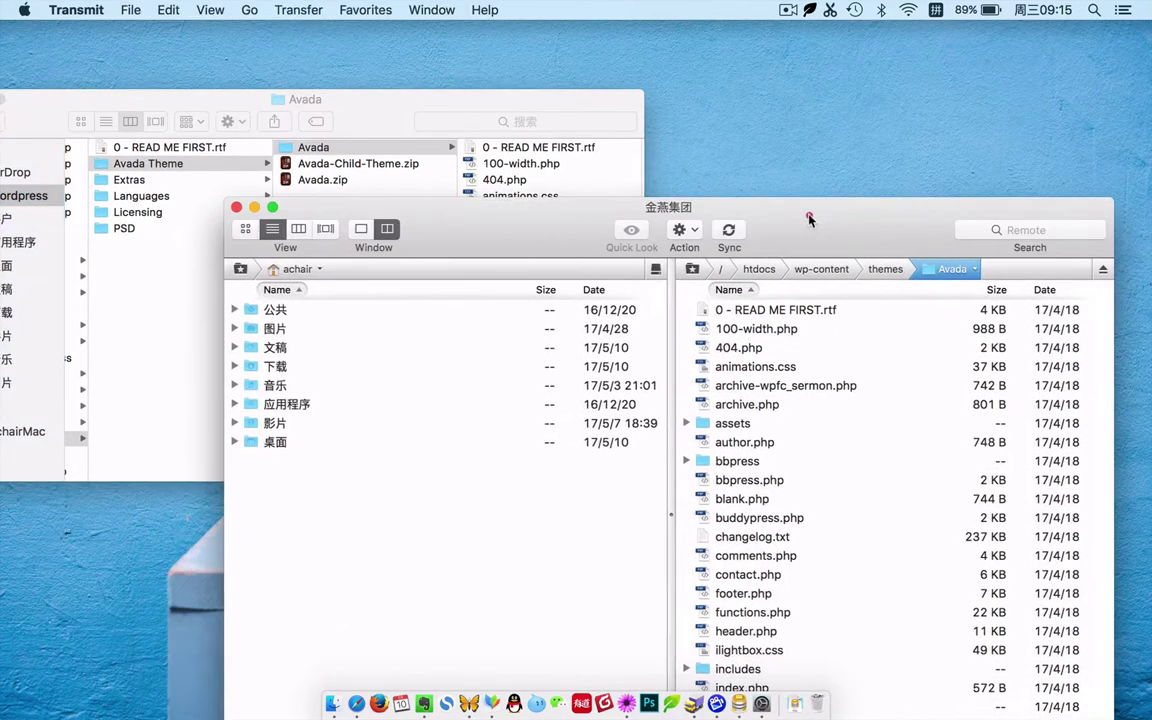
scroll(773, 435, down, 10)
scroll(773, 435, up, 10)
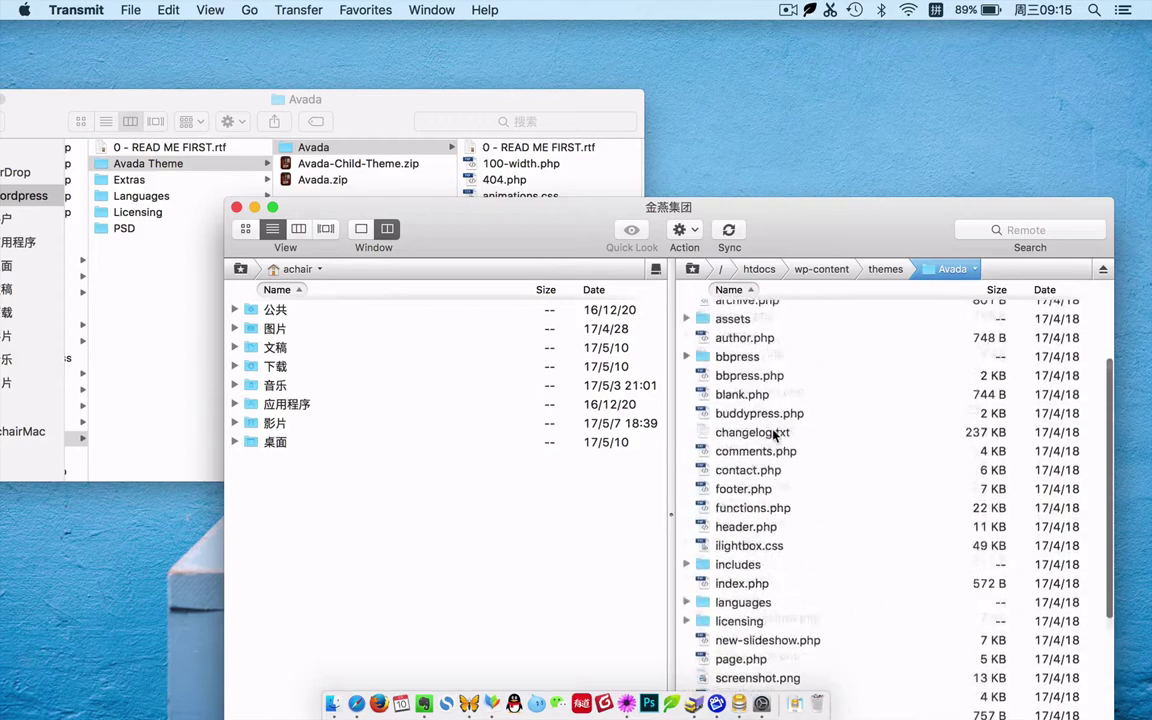
click(560, 101)
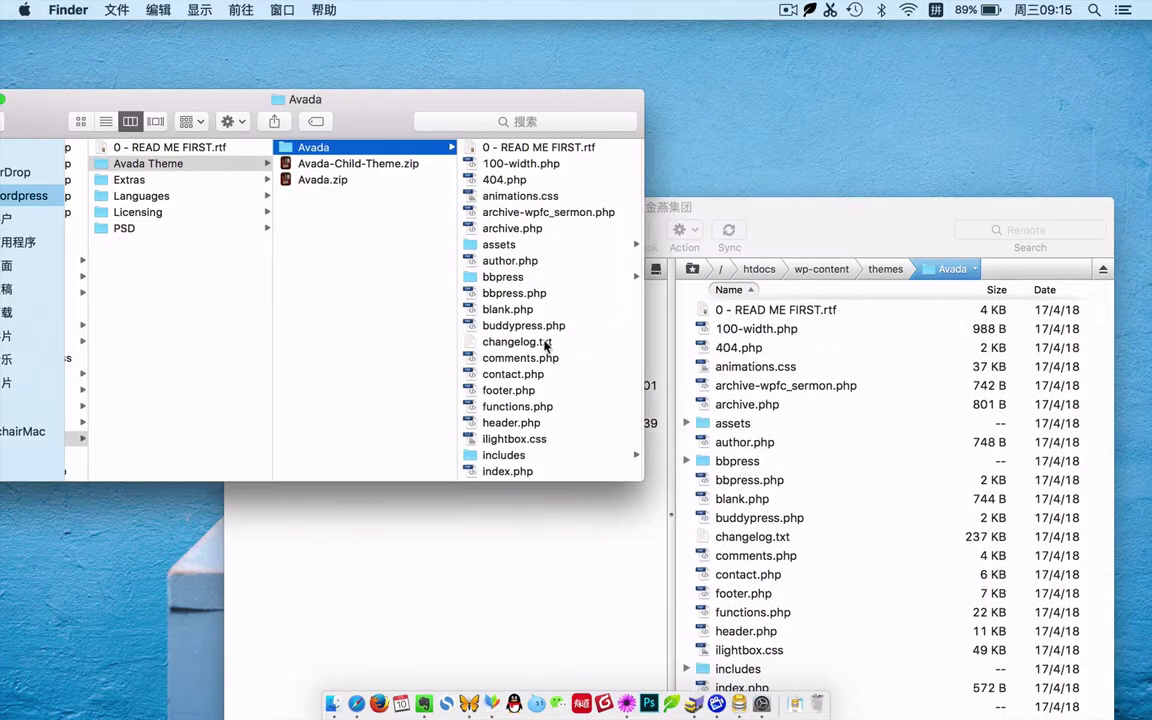
scroll(546, 345, down, 10)
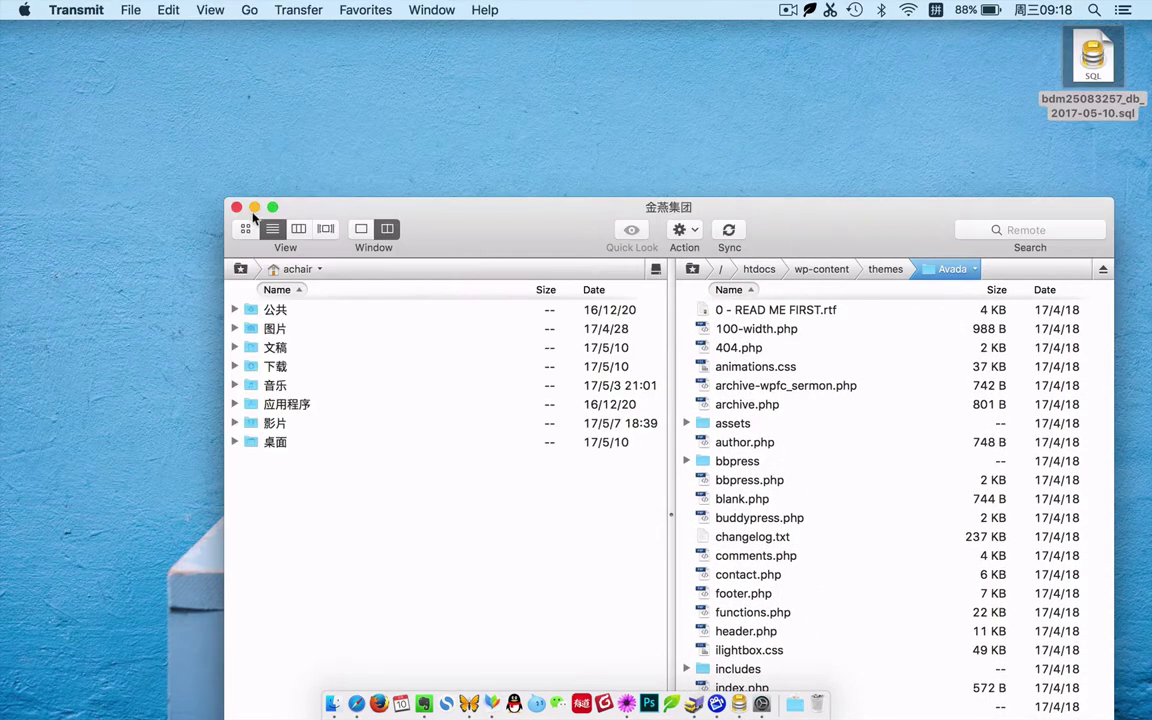
- Minimize the Transmit window and move the SQL database dump file away from the corner of the desktop
click(254, 208)
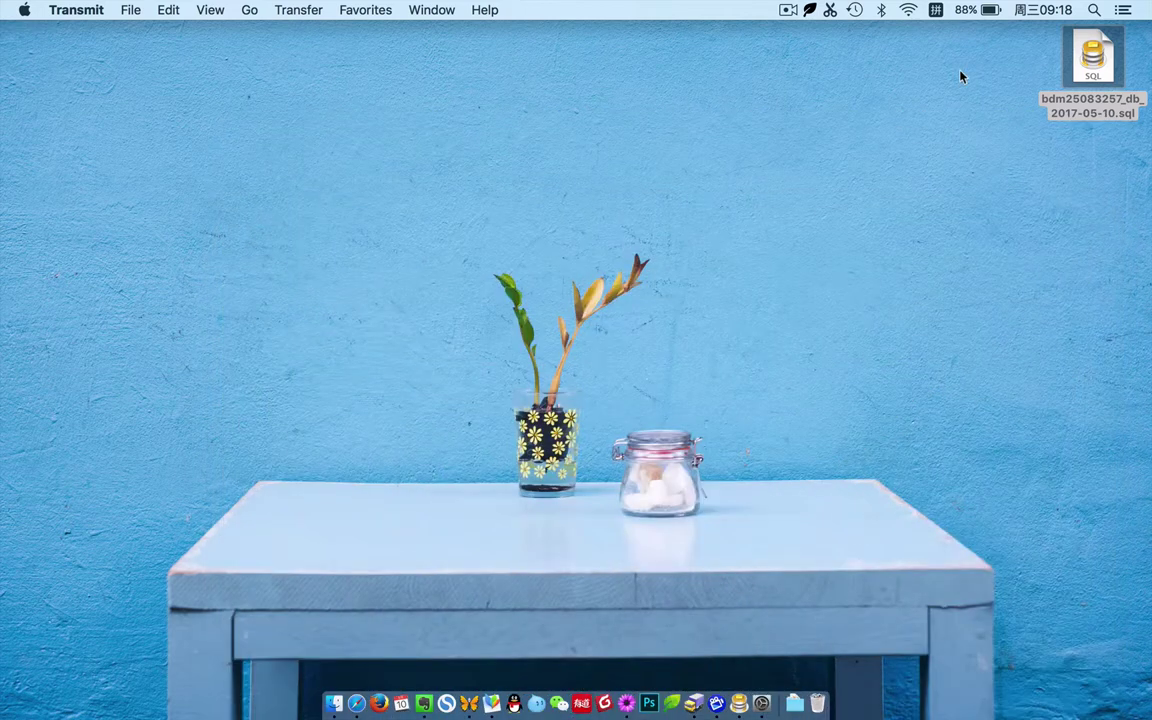
drag(1106, 72, 948, 185)
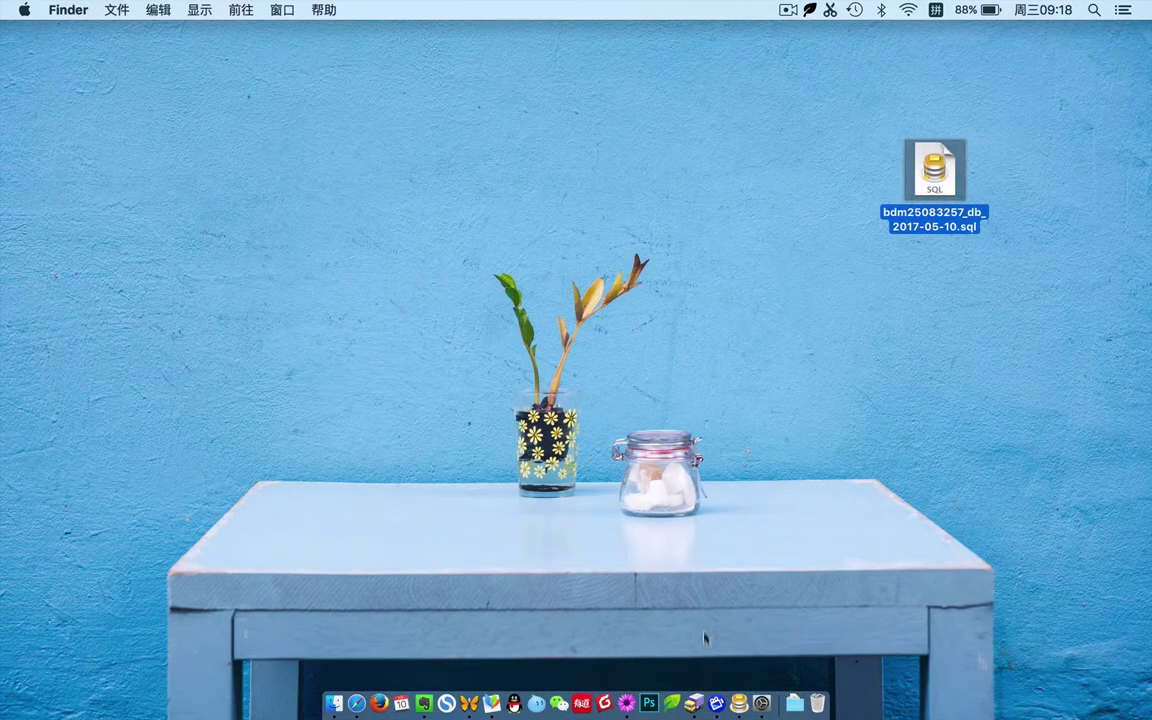
- Switch to Sequel Pro and view the wp_options, wp_layerslider, wp_commentmeta, wp_links and wp_revslider_css tables
click(739, 703)
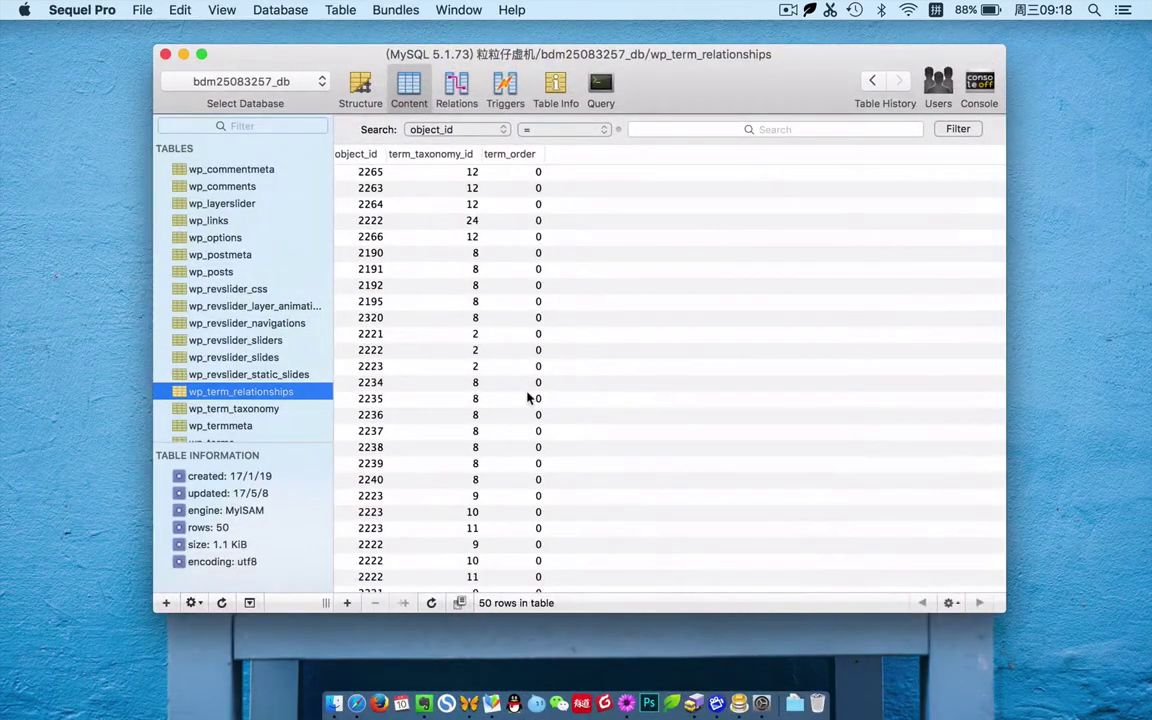
click(243, 239)
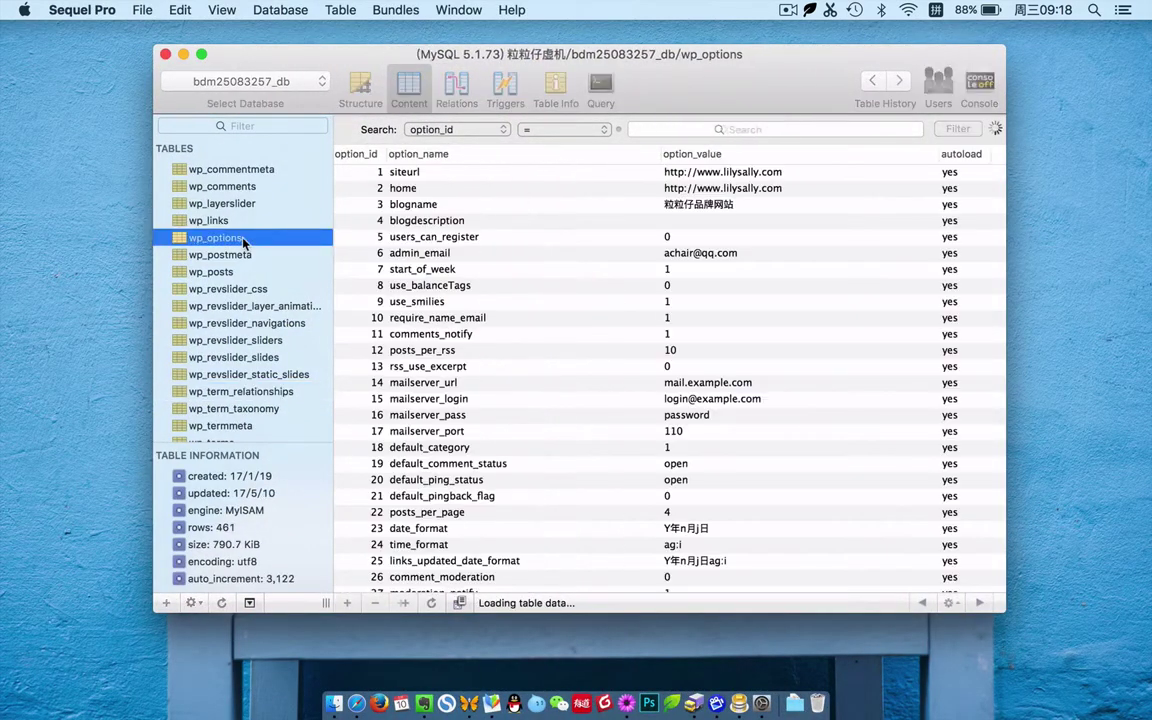
click(240, 205)
click(225, 168)
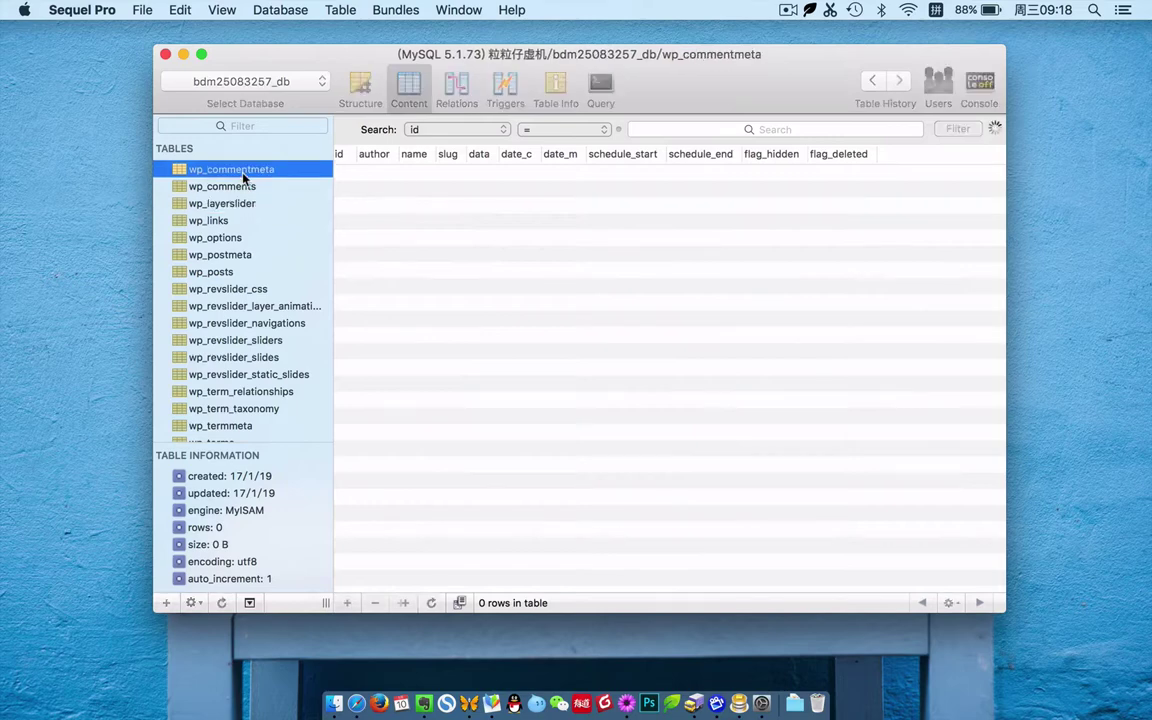
click(240, 219)
click(240, 288)
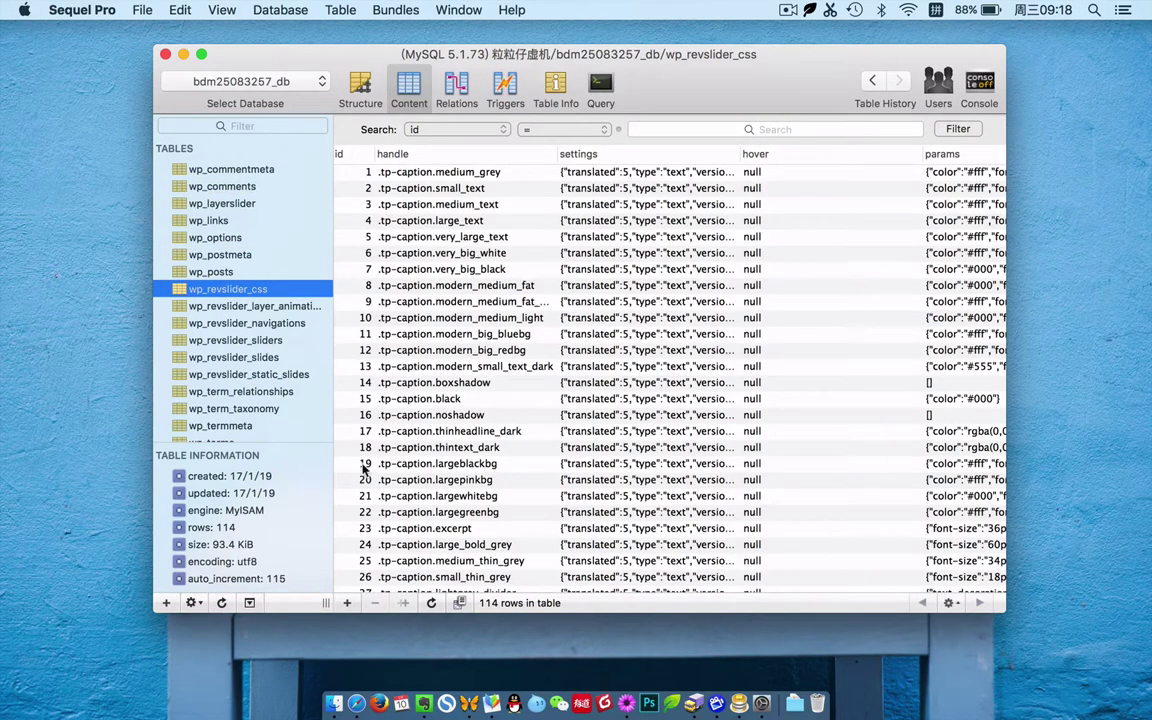
- Switch to TextMate and read through the SQL dump, from the wp_links table definition to the wp_options records
click(624, 700)
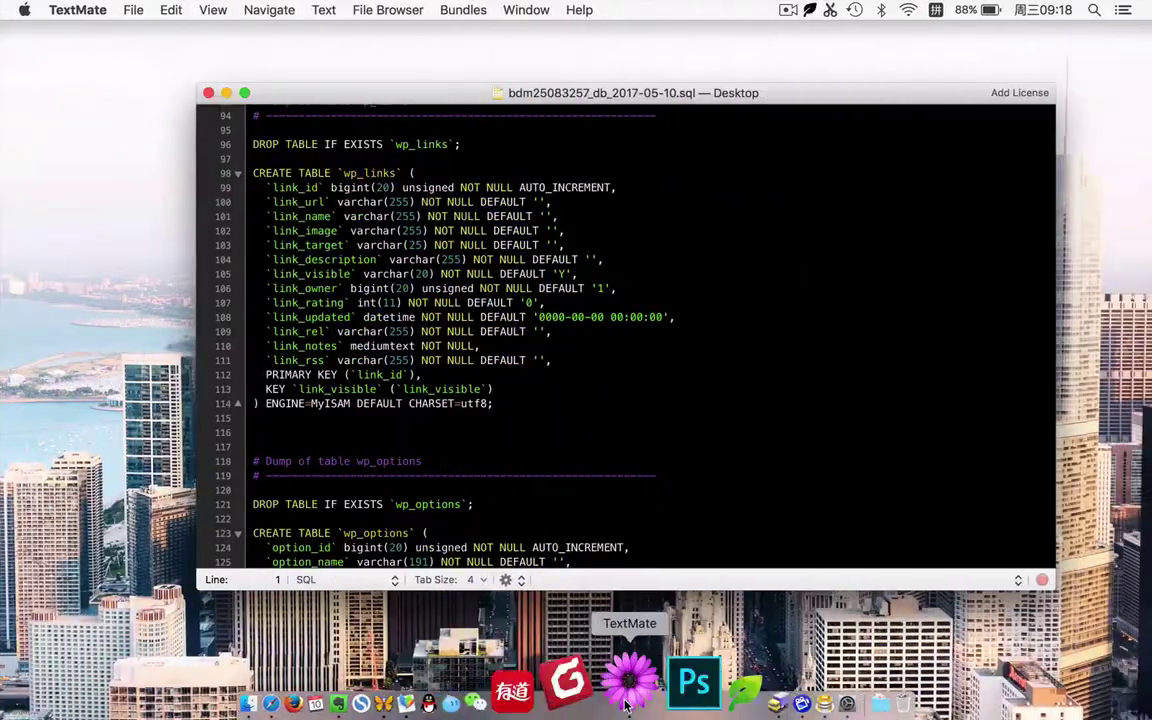
scroll(495, 333, down, 14)
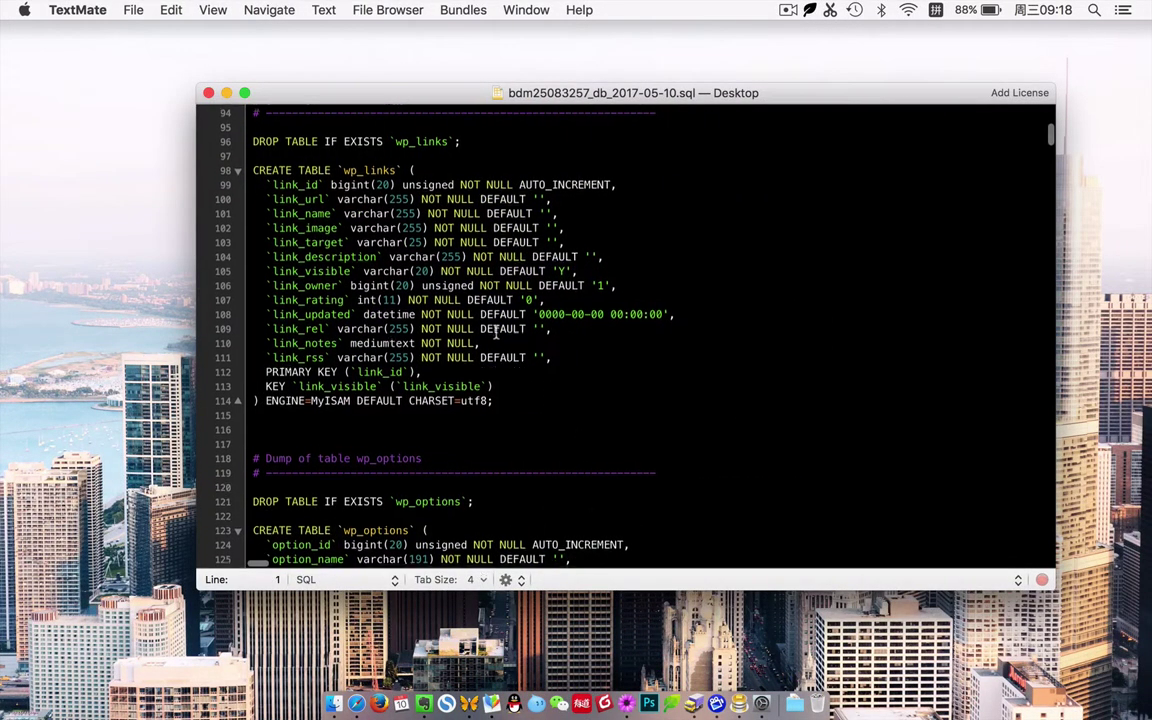
scroll(495, 333, down, 20)
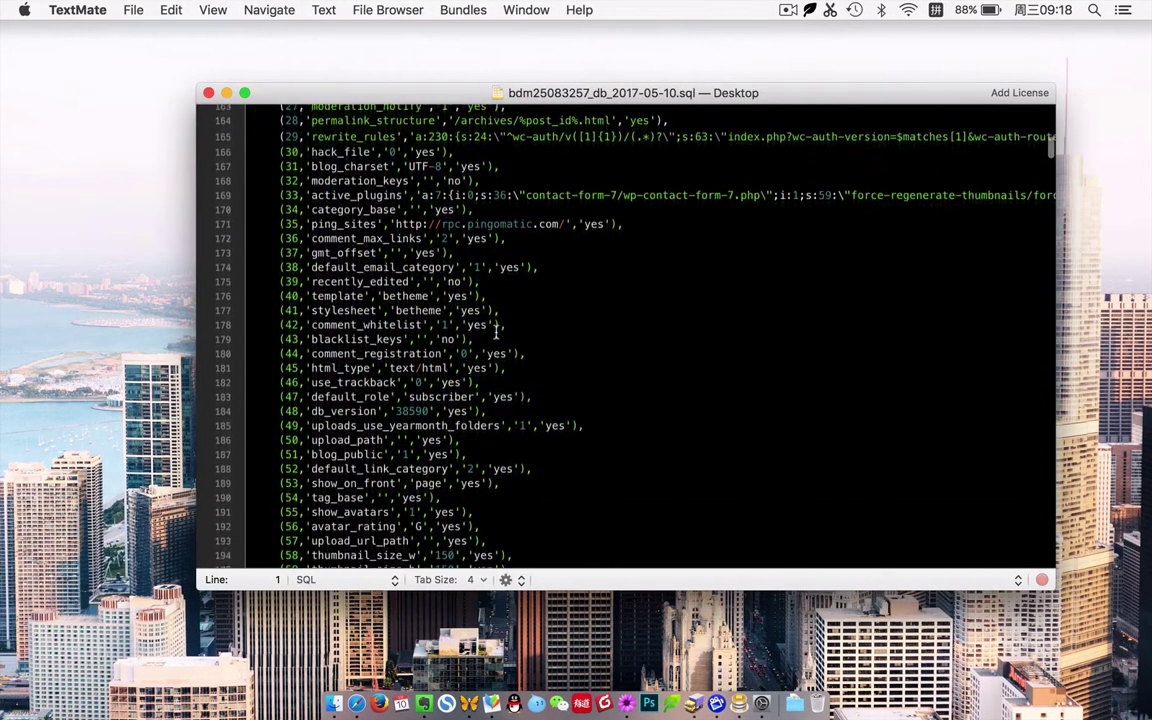
scroll(495, 333, down, 2)
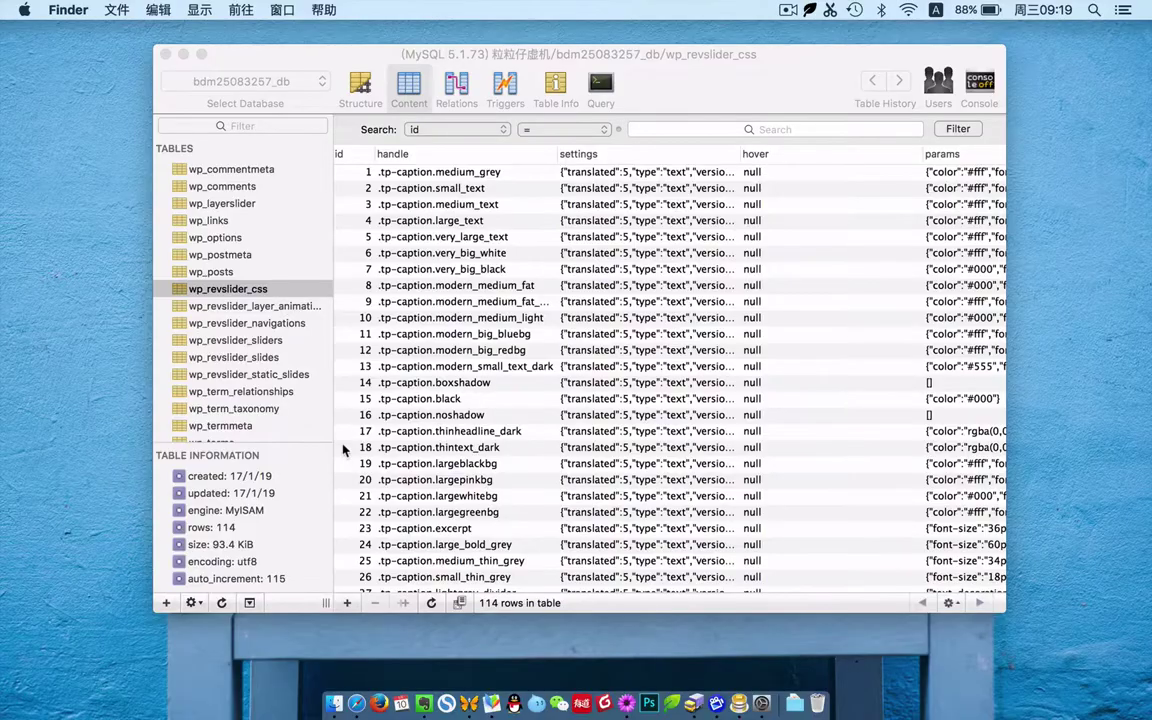
- Minimize Sequel Pro, switch to Safari, and highlight the MySQL space usage and supported languages in the host management console
click(184, 55)
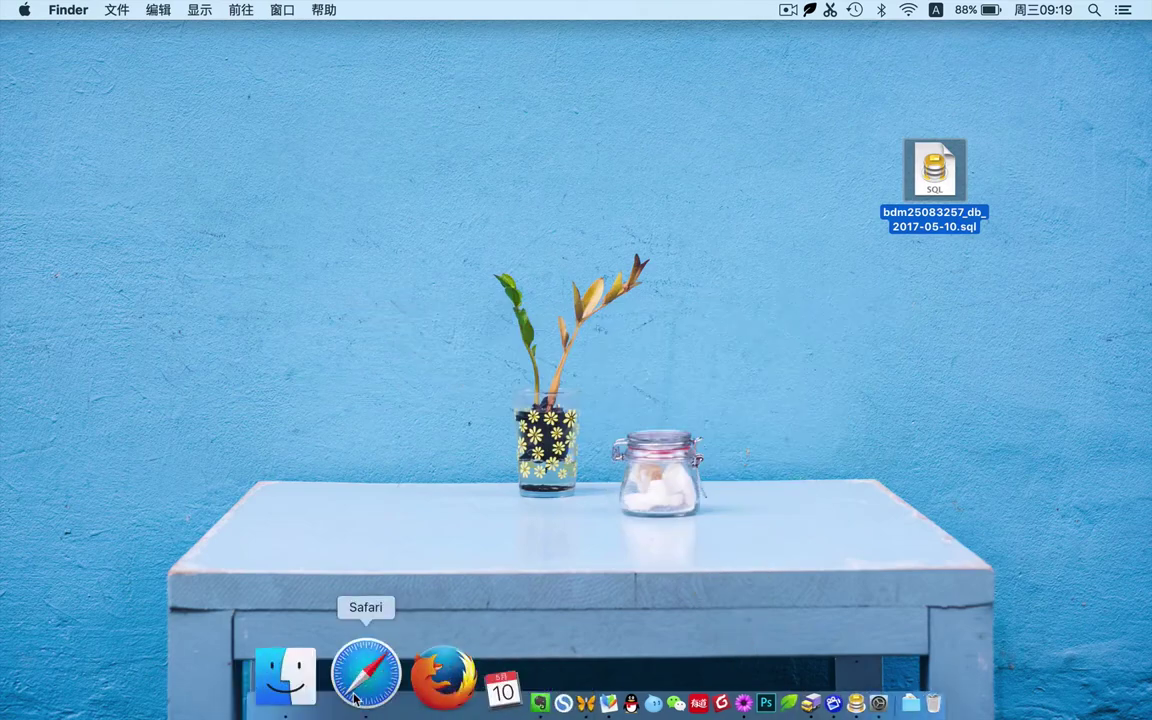
click(355, 697)
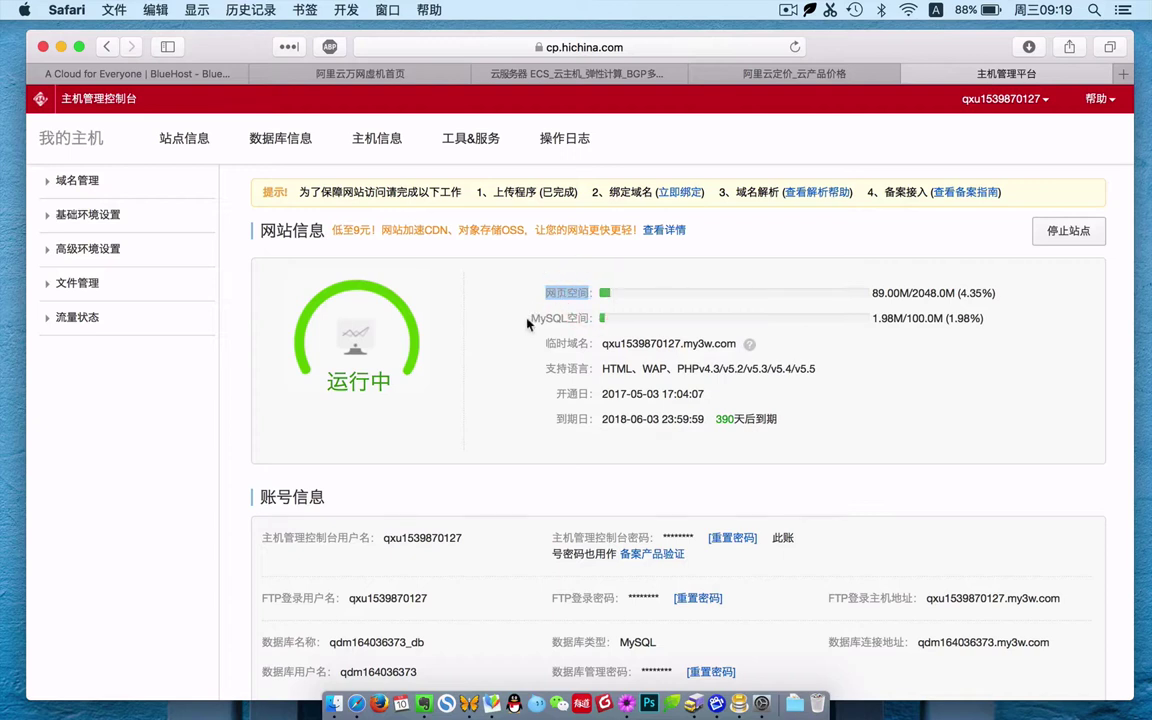
drag(530, 318, 982, 320)
click(889, 383)
drag(604, 368, 818, 370)
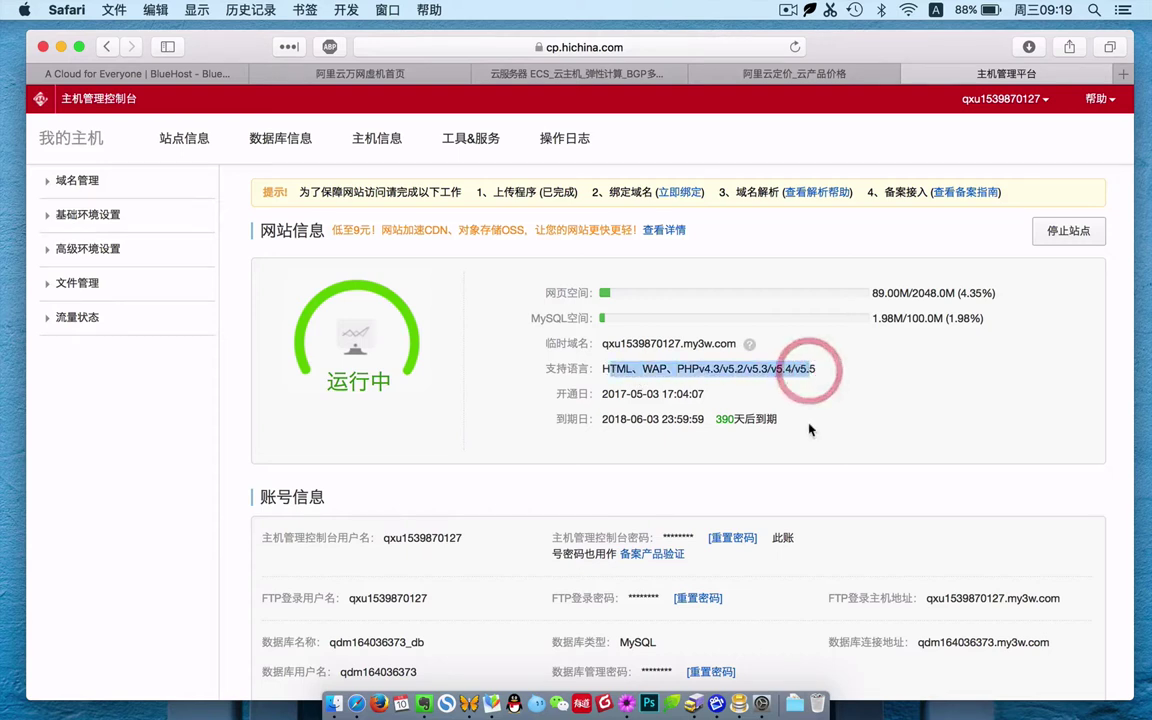
click(810, 420)
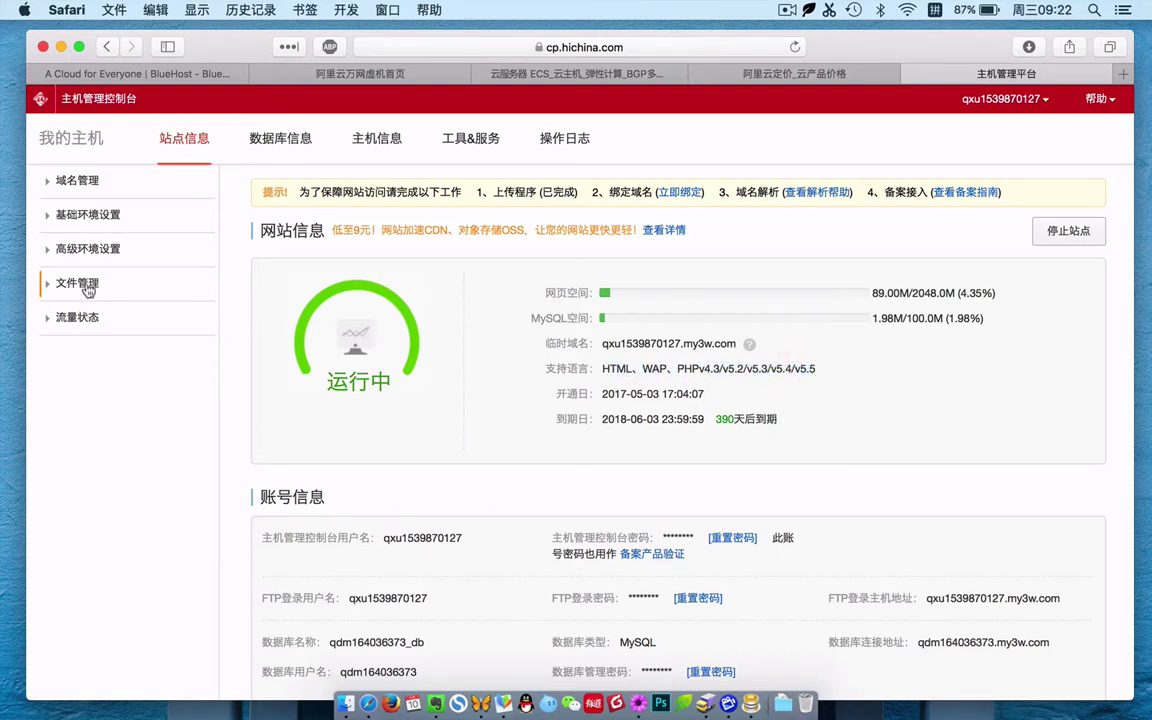
- Expand the basic and advanced environment settings (基础环境设置, 高级环境设置) and open the PHP version settings page (PHP版本设置)
click(90, 226)
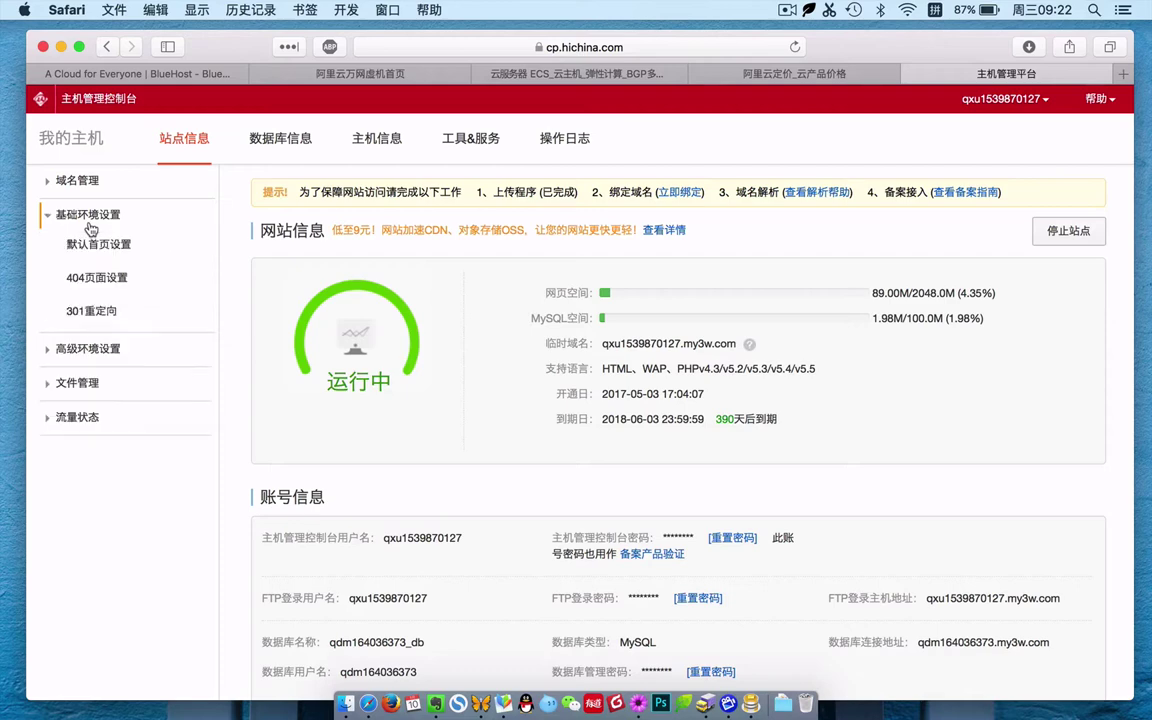
click(86, 348)
click(92, 378)
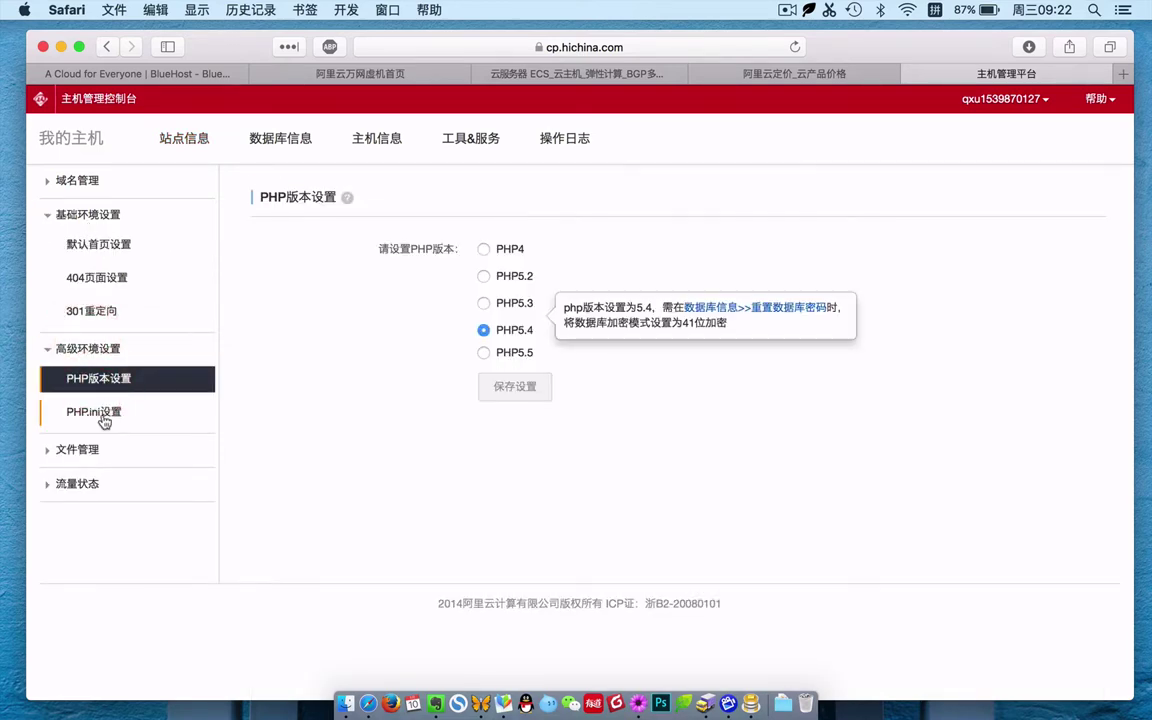
- Open the PHP.ini settings page (PHP.ini设置) and review its PHP environment and function parameters
click(100, 414)
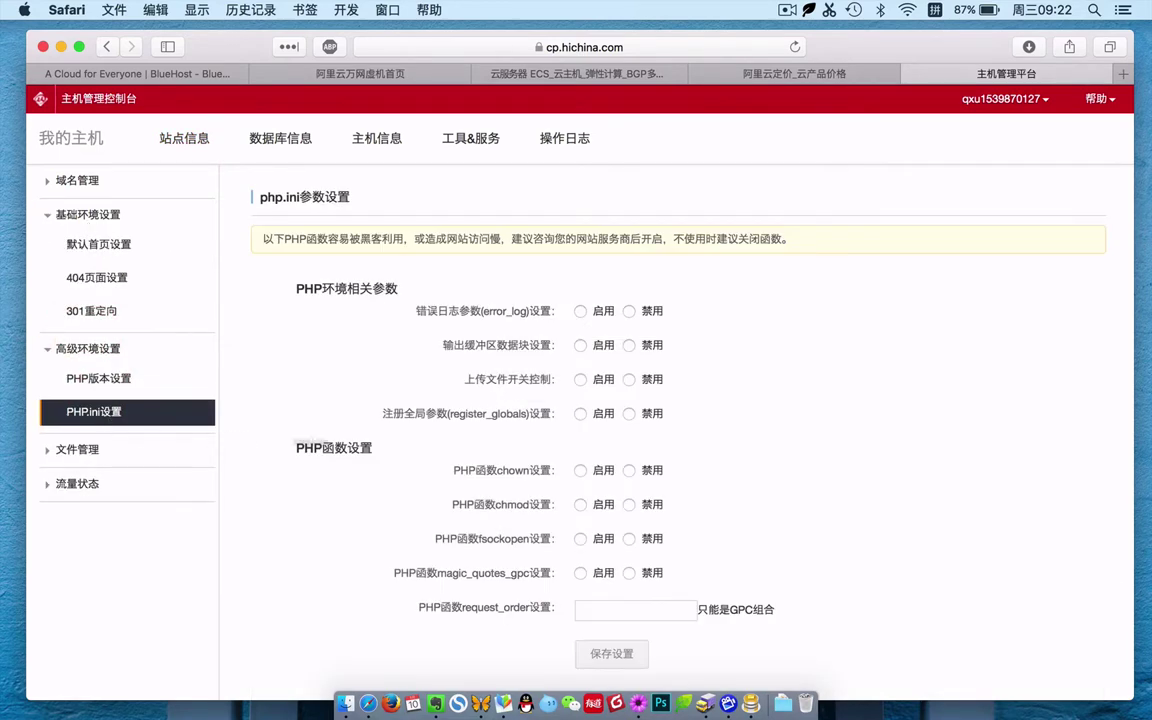
double_click(334, 288)
scroll(226, 467, down, 3)
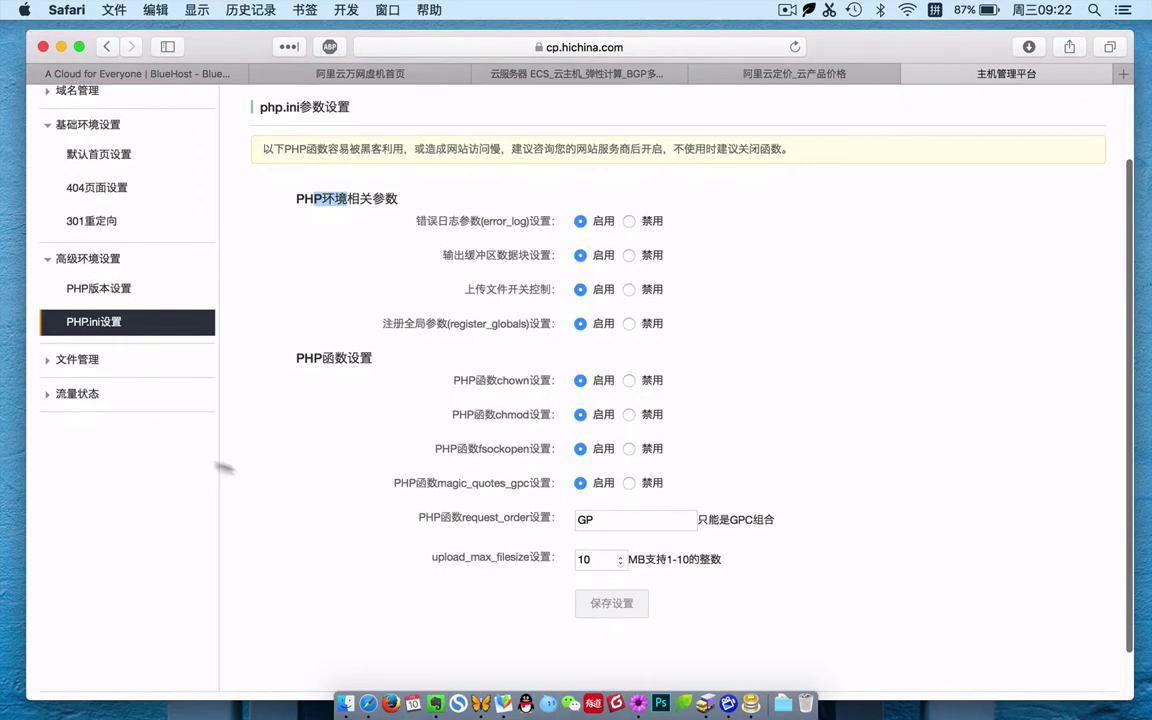
- Open the file decompression page (文件解压缩) under file management, browse the site root directory for an archive, and cancel the selection
click(76, 359)
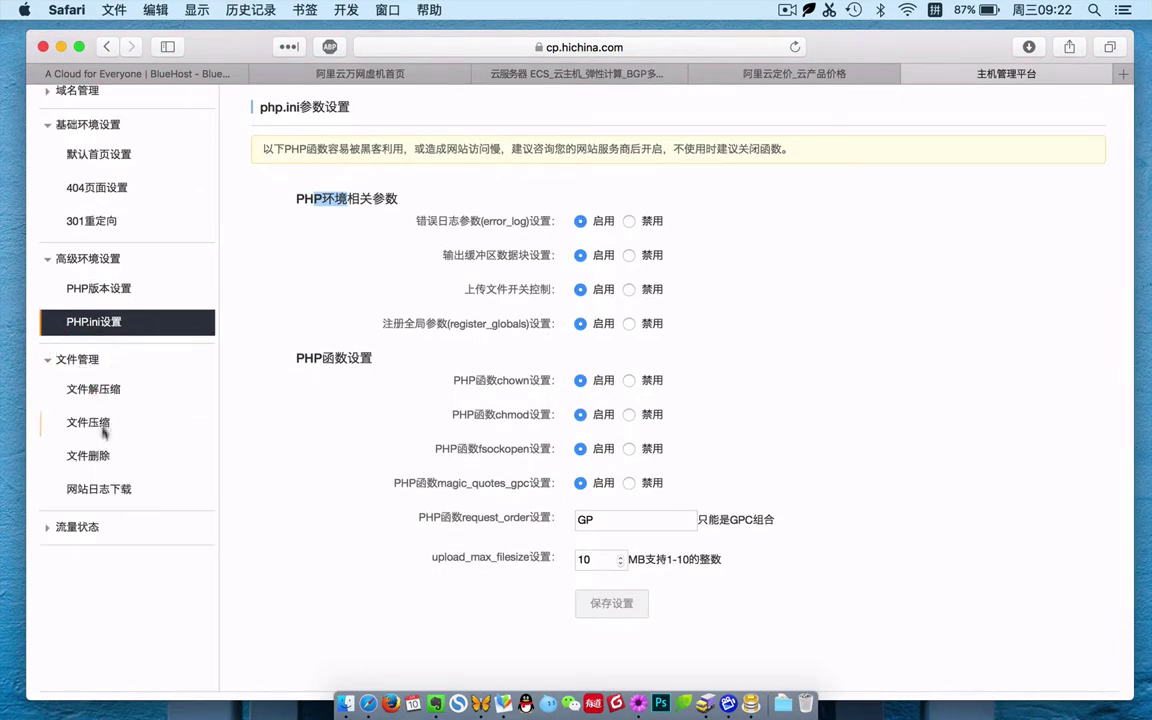
click(101, 388)
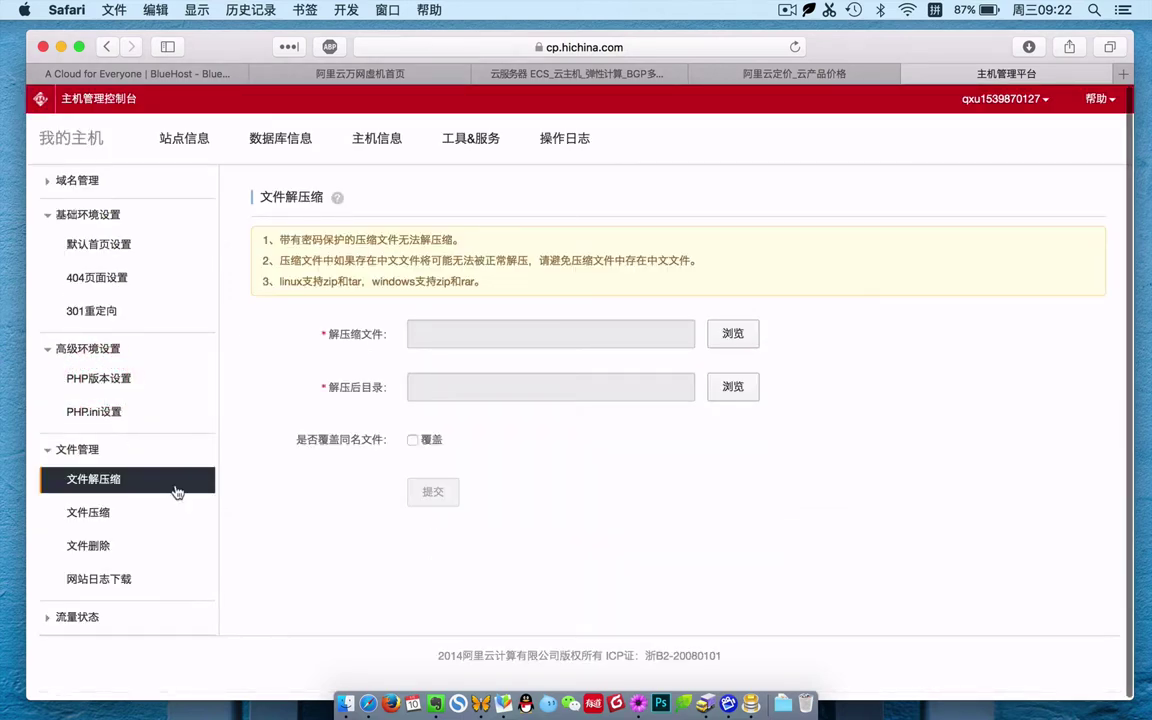
click(735, 335)
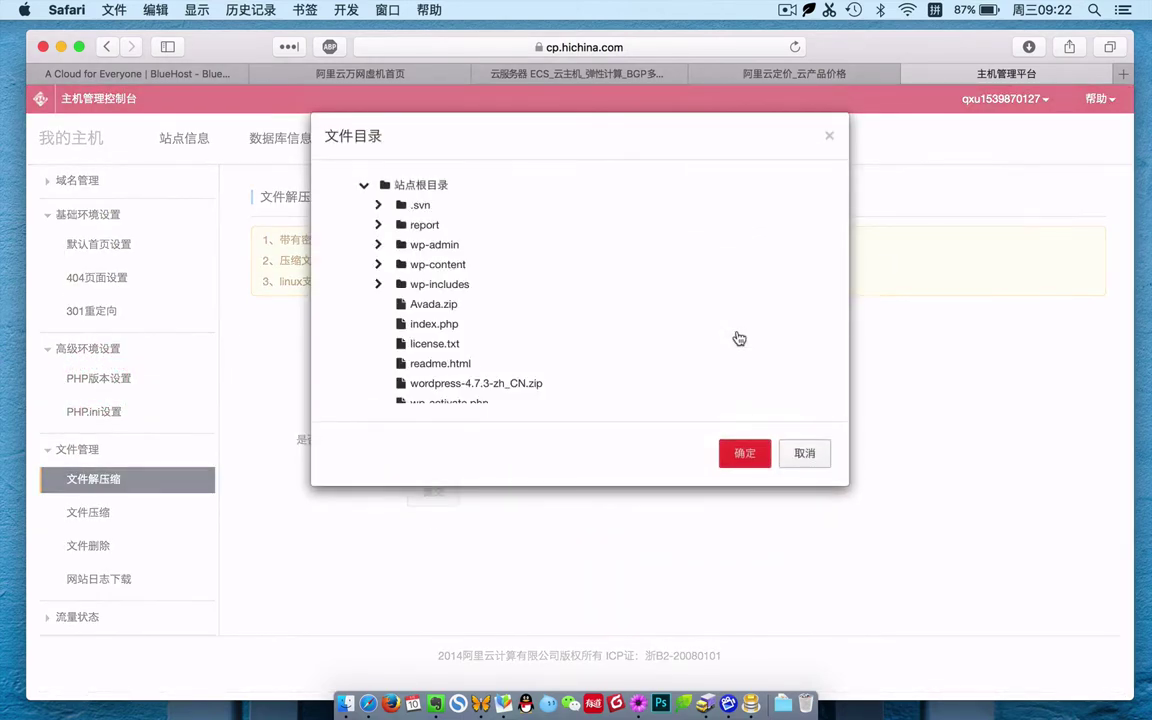
scroll(454, 345, down, 10)
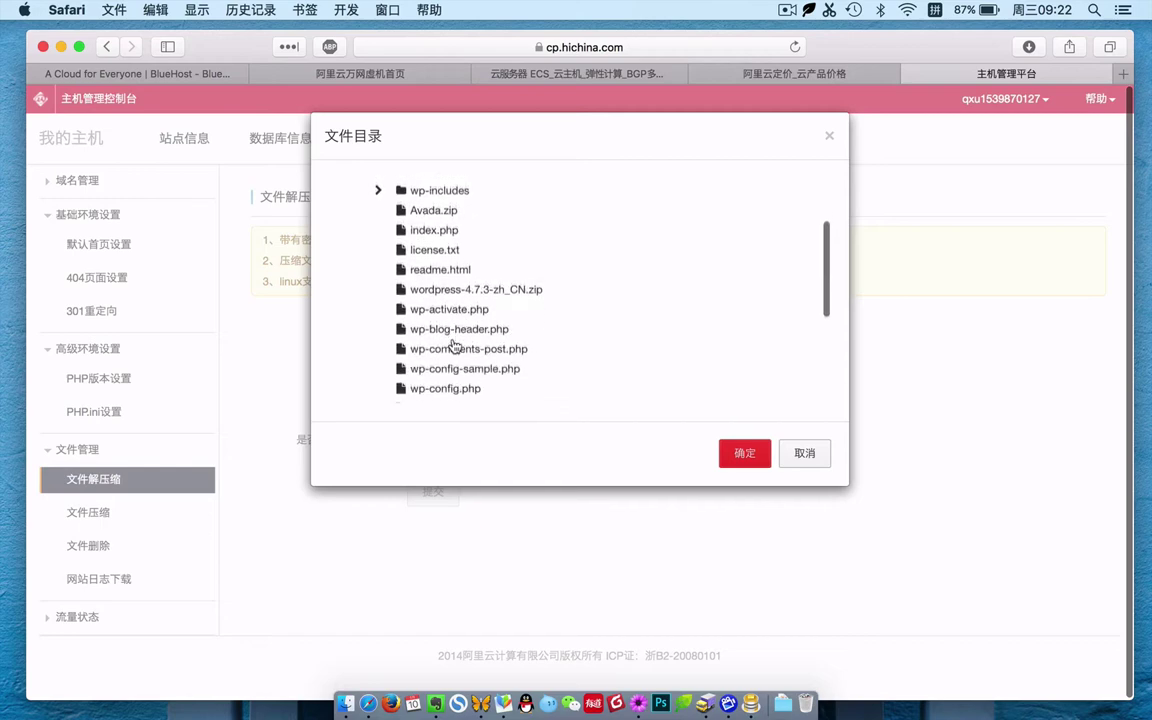
scroll(453, 342, up, 10)
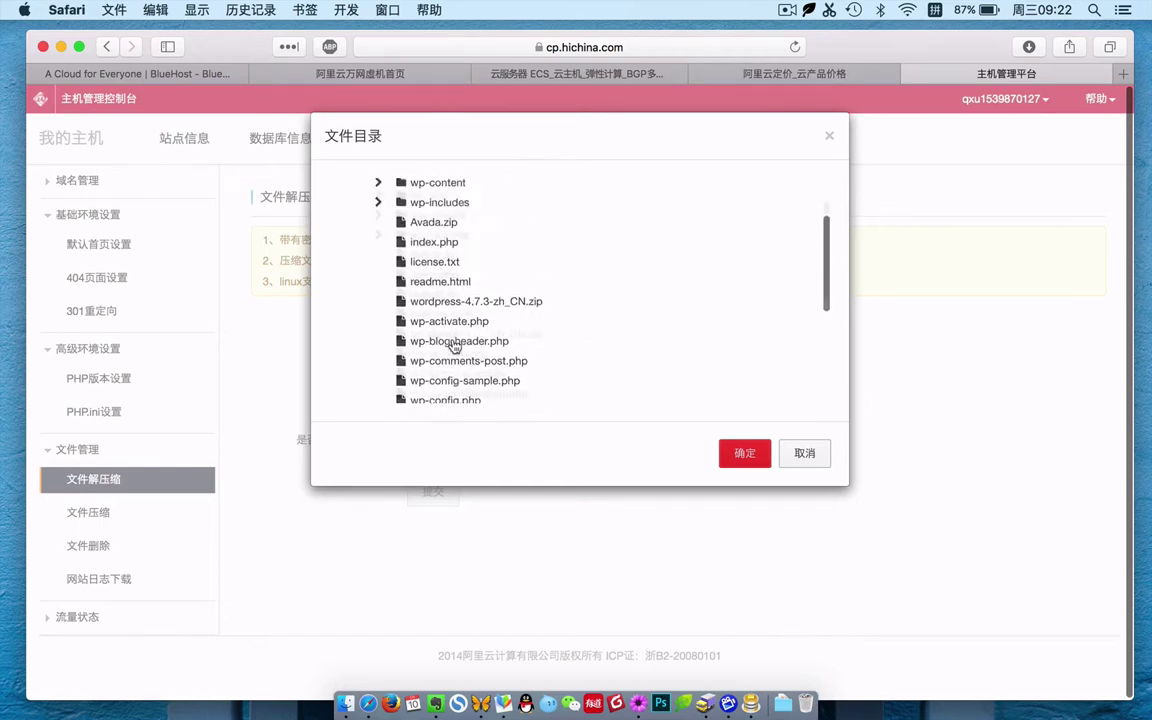
click(806, 455)
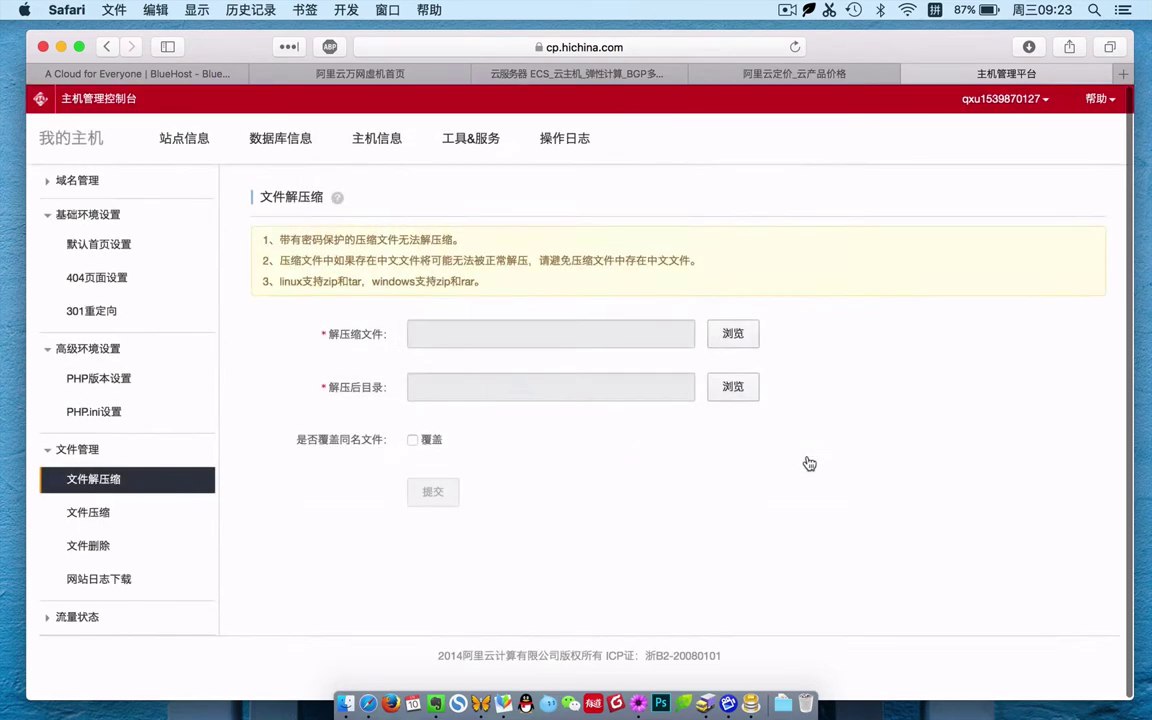
- In the DMS database console, view the operations available for wp_commentmeta and expand the column list of wp_posts
click(388, 146)
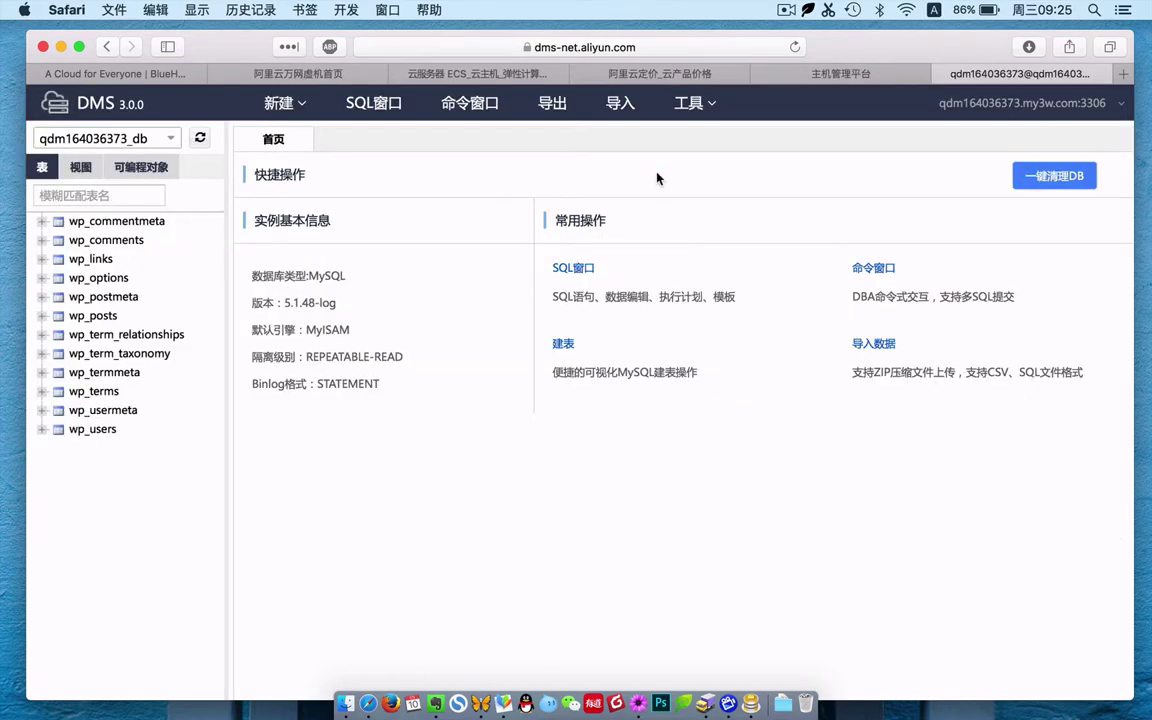
right_click(115, 226)
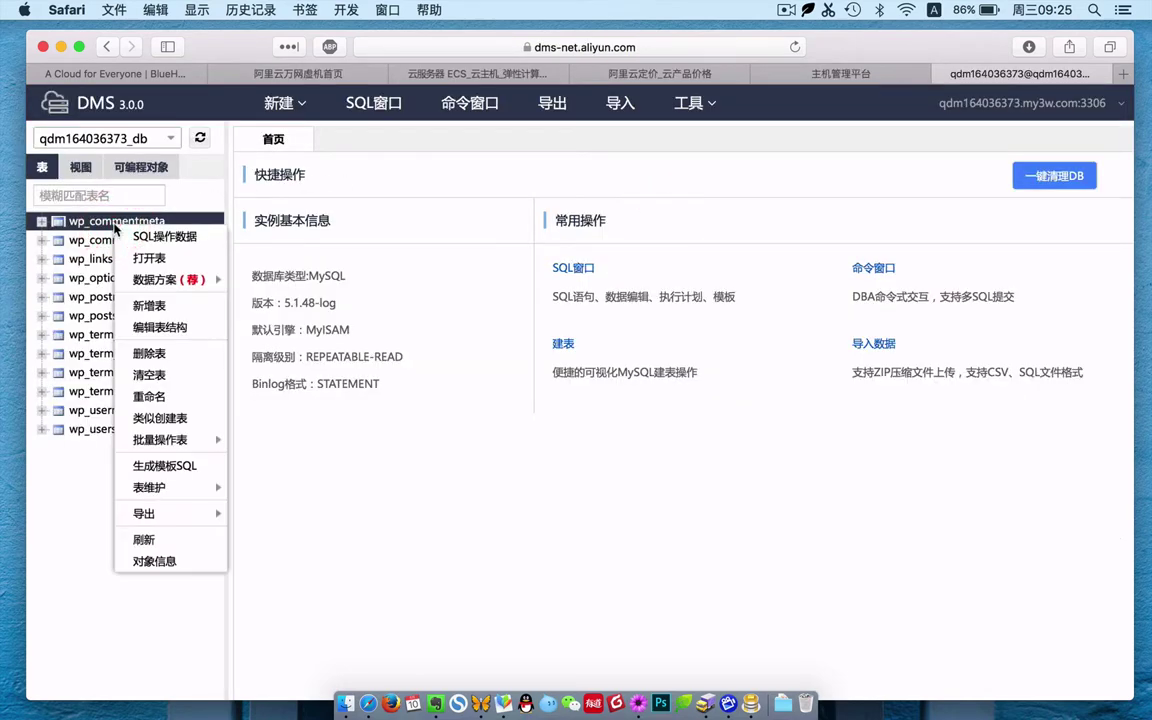
click(413, 519)
click(93, 315)
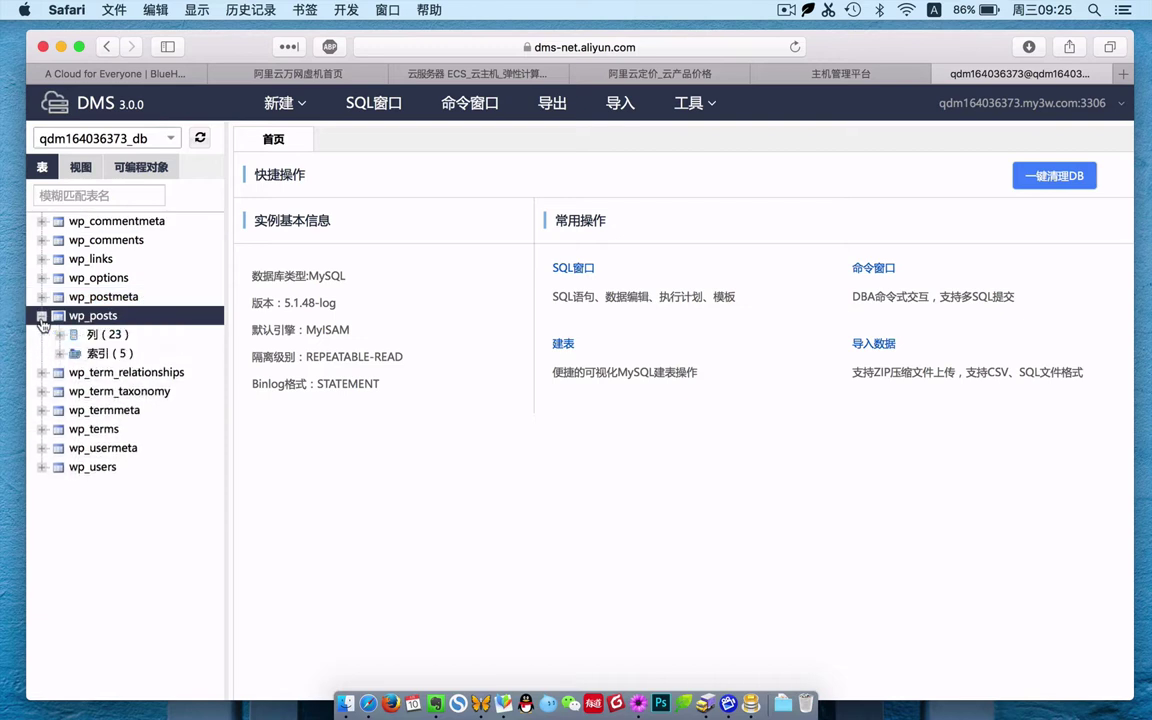
right_click(93, 338)
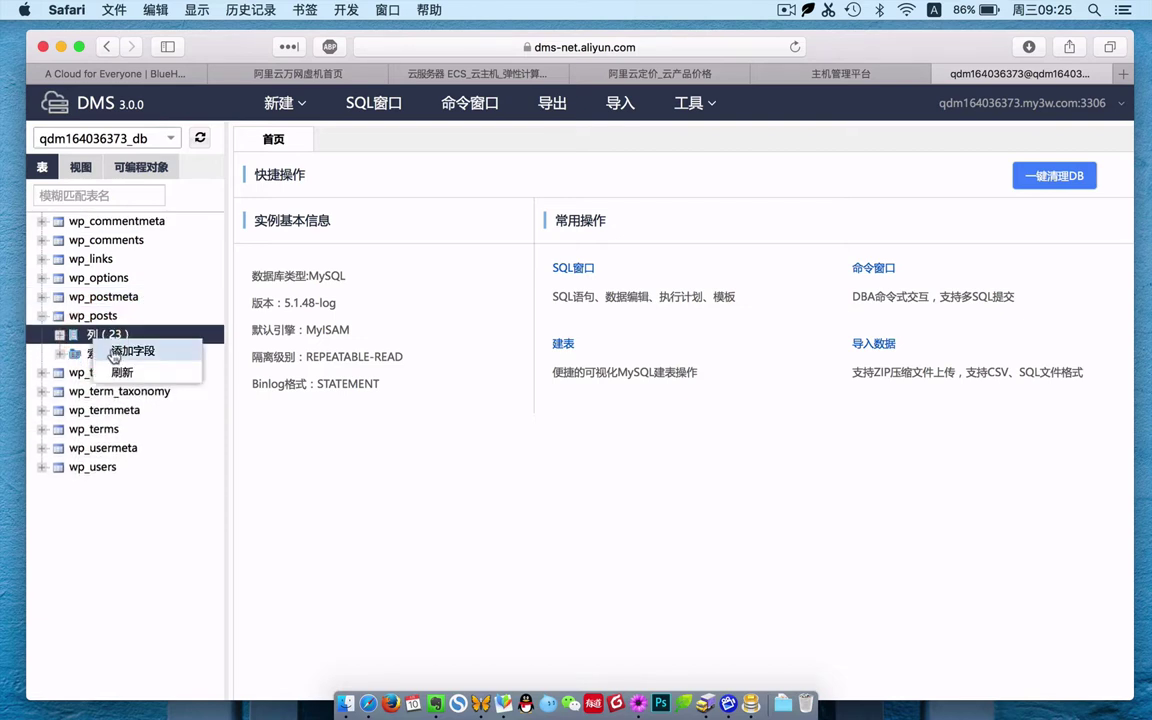
click(118, 371)
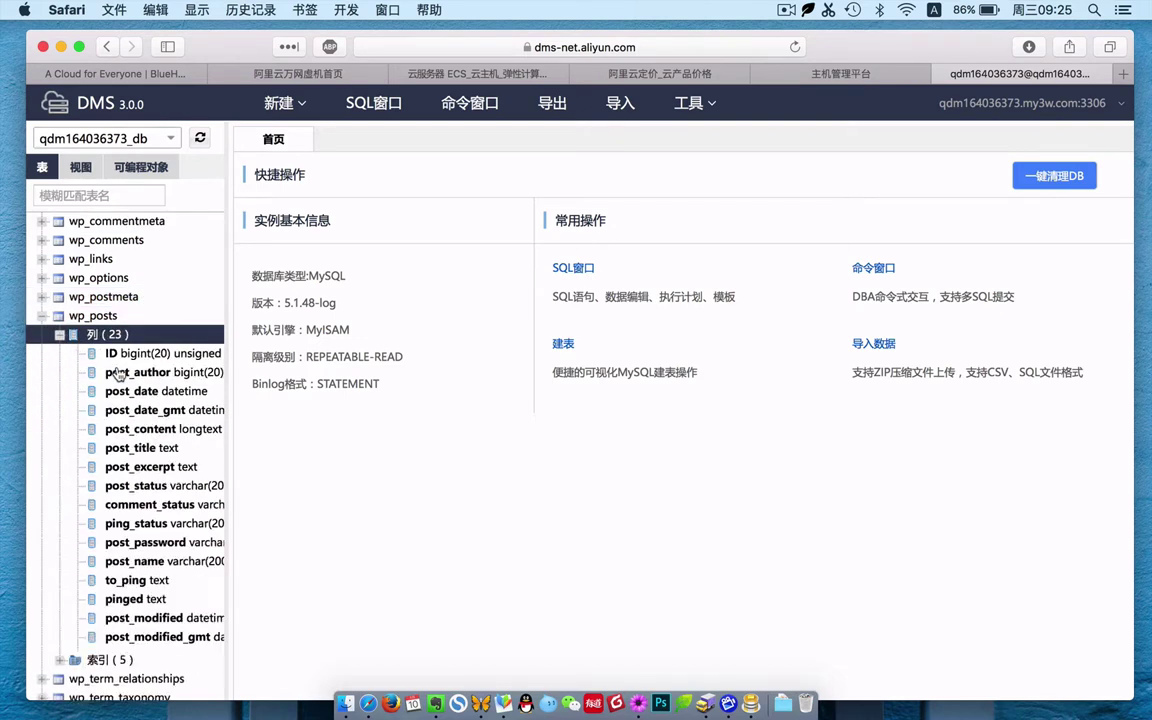
- View the edit form of the post_date field in wp_posts and close it without saving
right_click(170, 391)
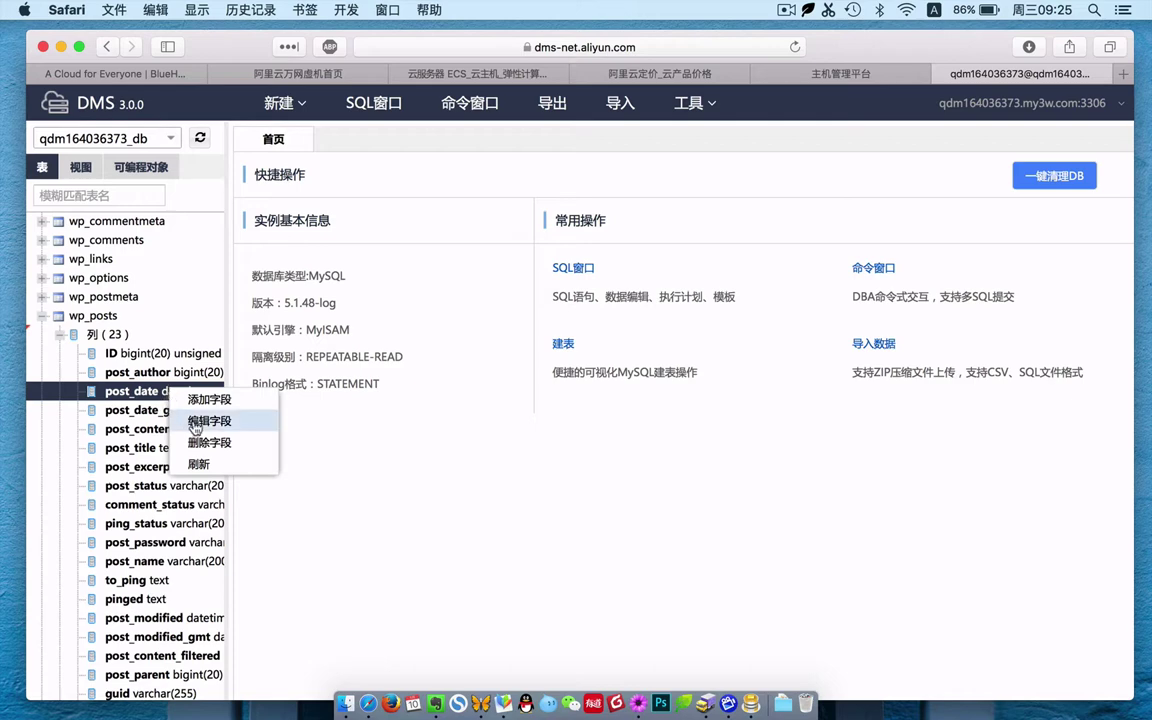
click(209, 421)
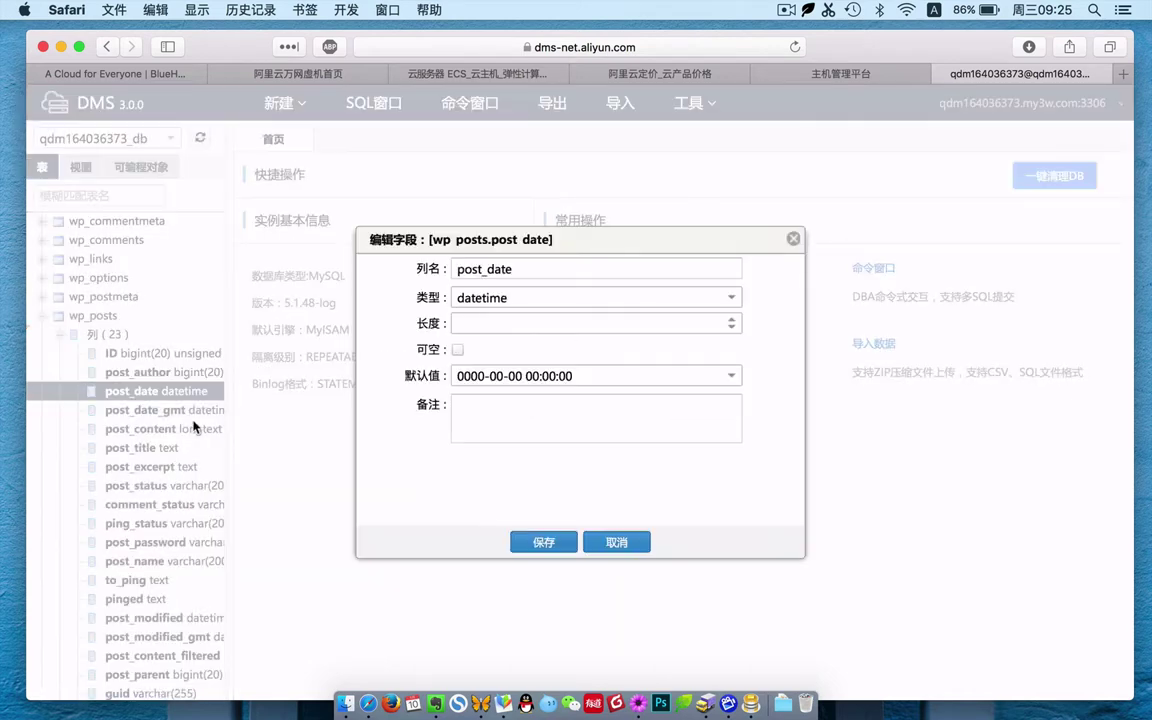
click(793, 241)
scroll(113, 545, down, 5)
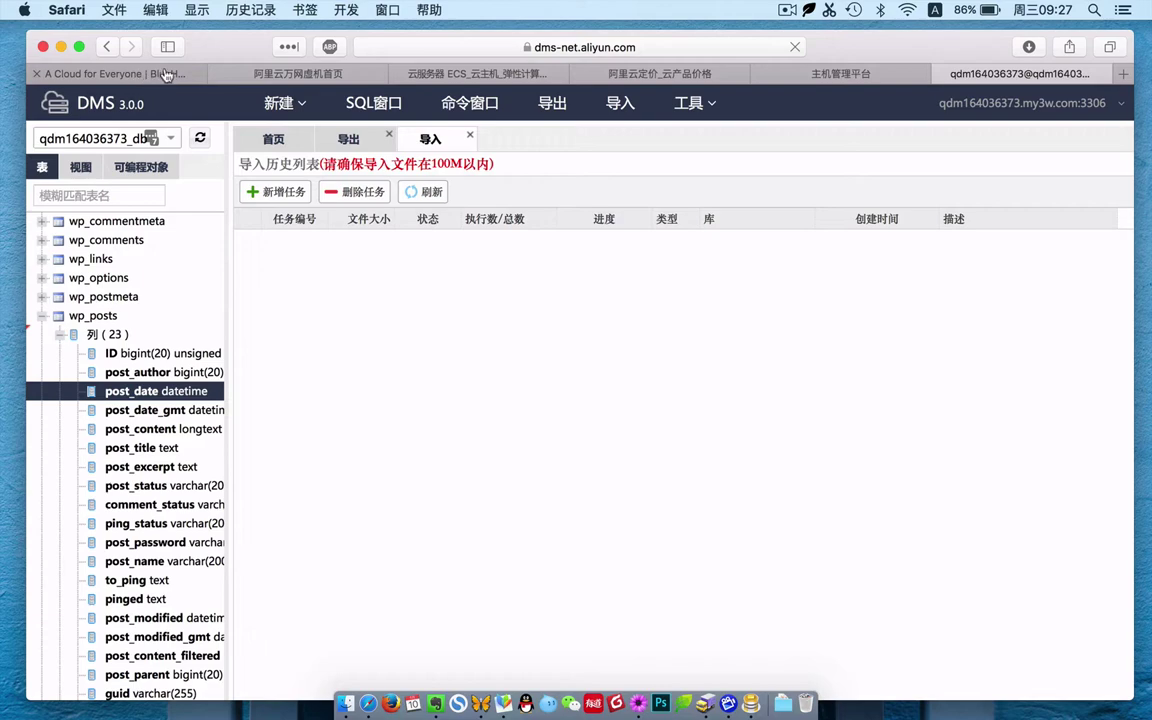
- Switch to the Alibaba Cloud virtual hosting page and review the dedicated and shared plans and the cloud virtual host product categories
click(258, 73)
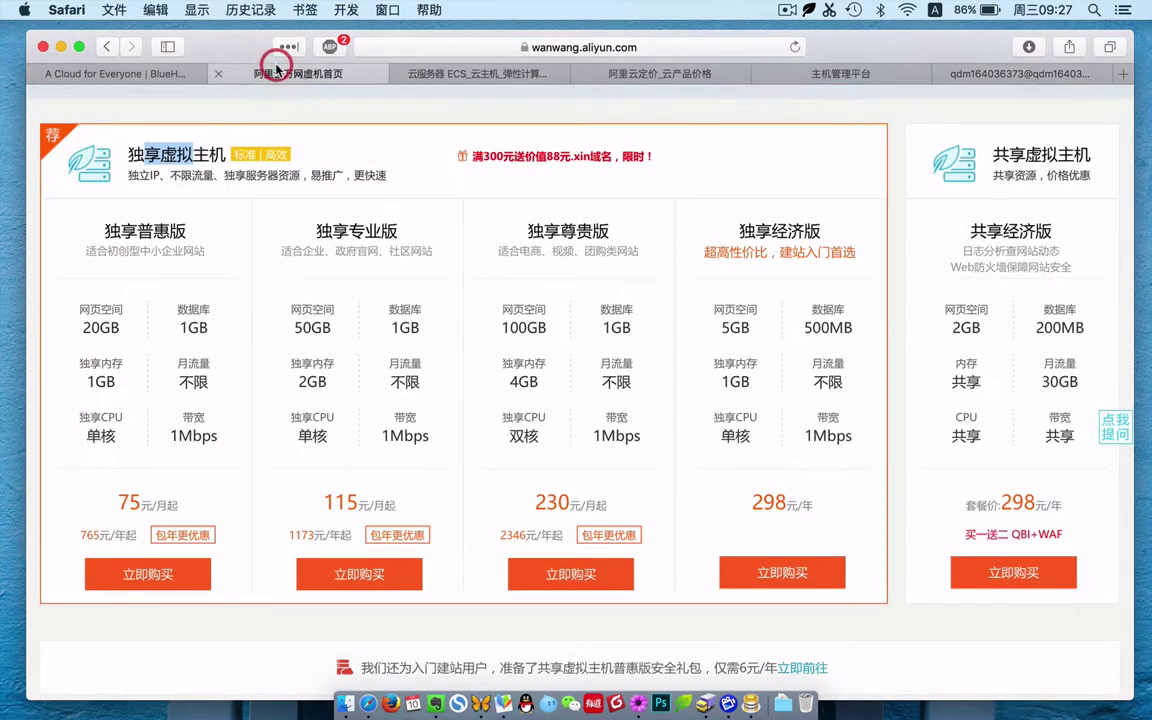
click(203, 148)
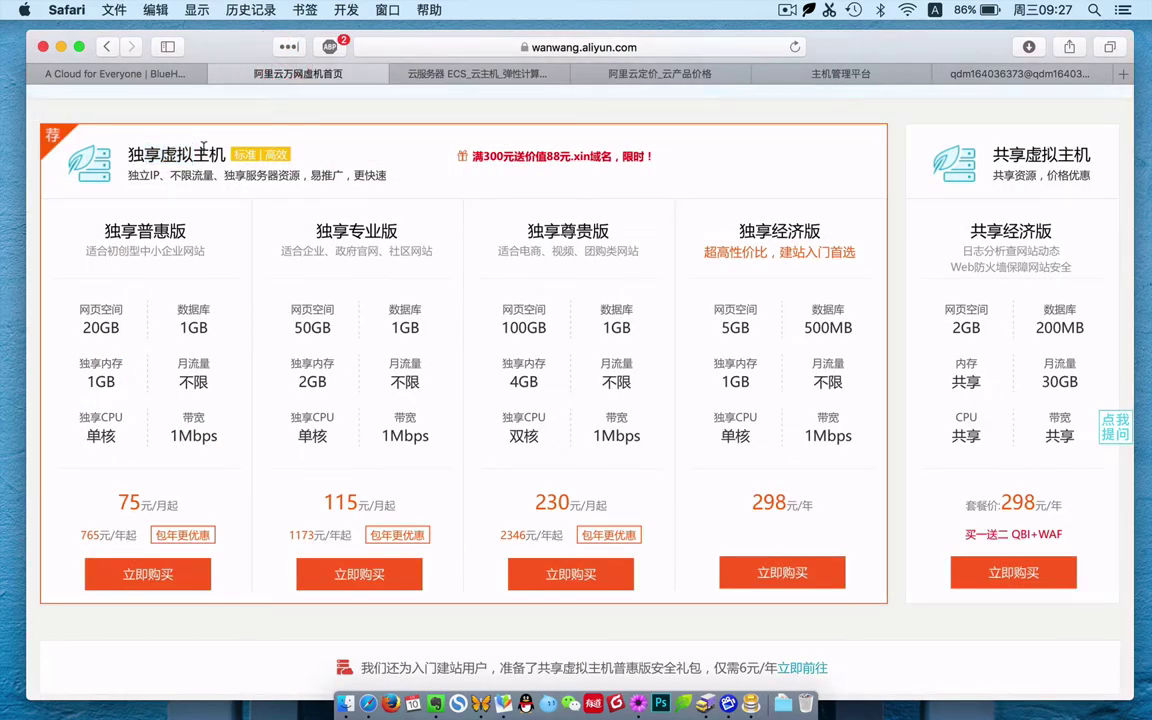
scroll(183, 162, up, 5)
mouse_move(256, 102)
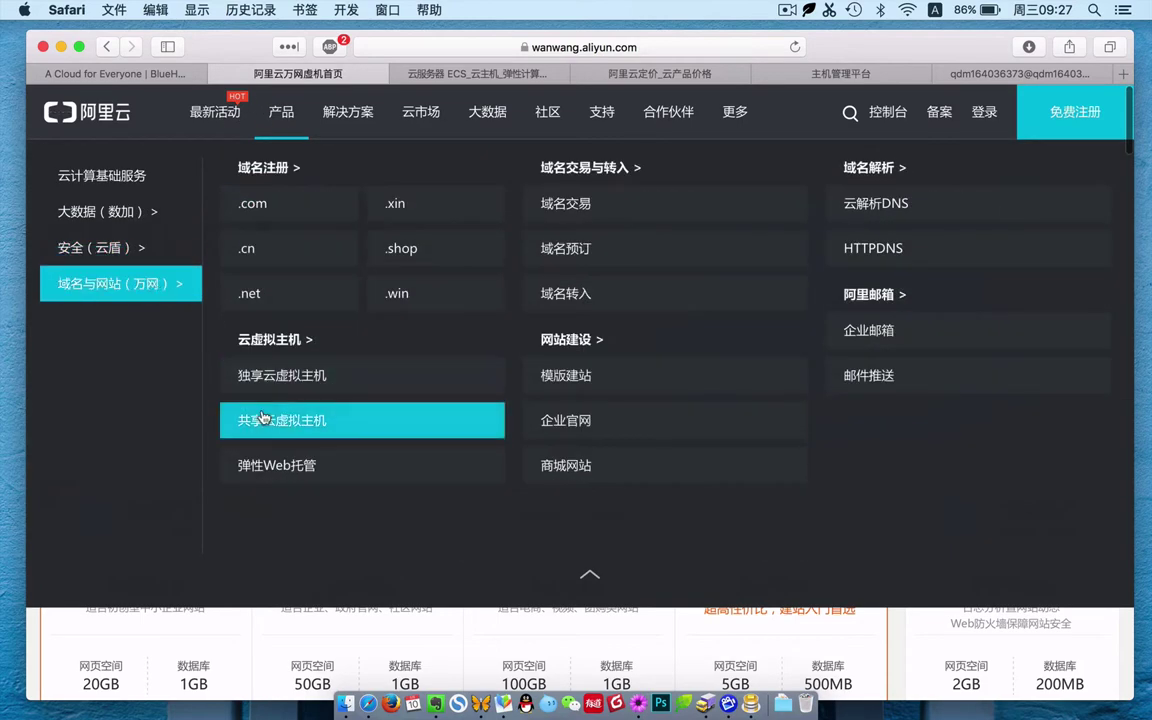
scroll(325, 633, down, 5)
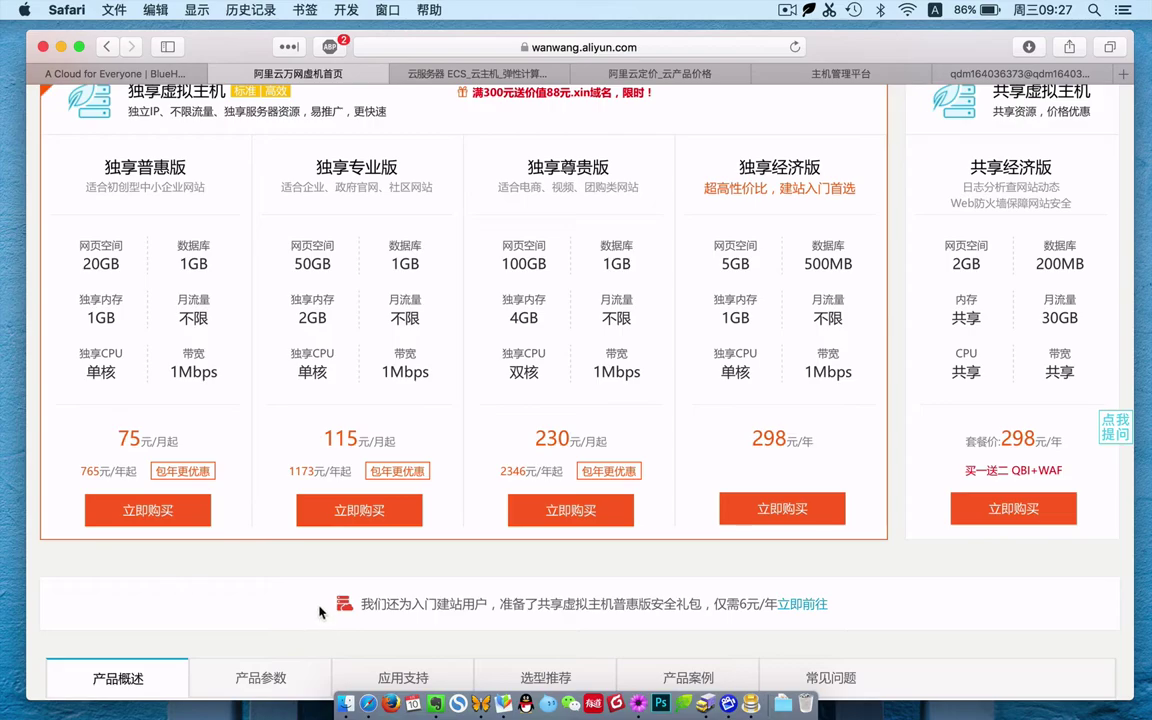
- In the product comparison table, highlight the operating systems and languages supported by 独享系列虚机, 共享系列虚机 and 弹性Web托管
scroll(320, 612, down, 2)
scroll(320, 612, down, 10)
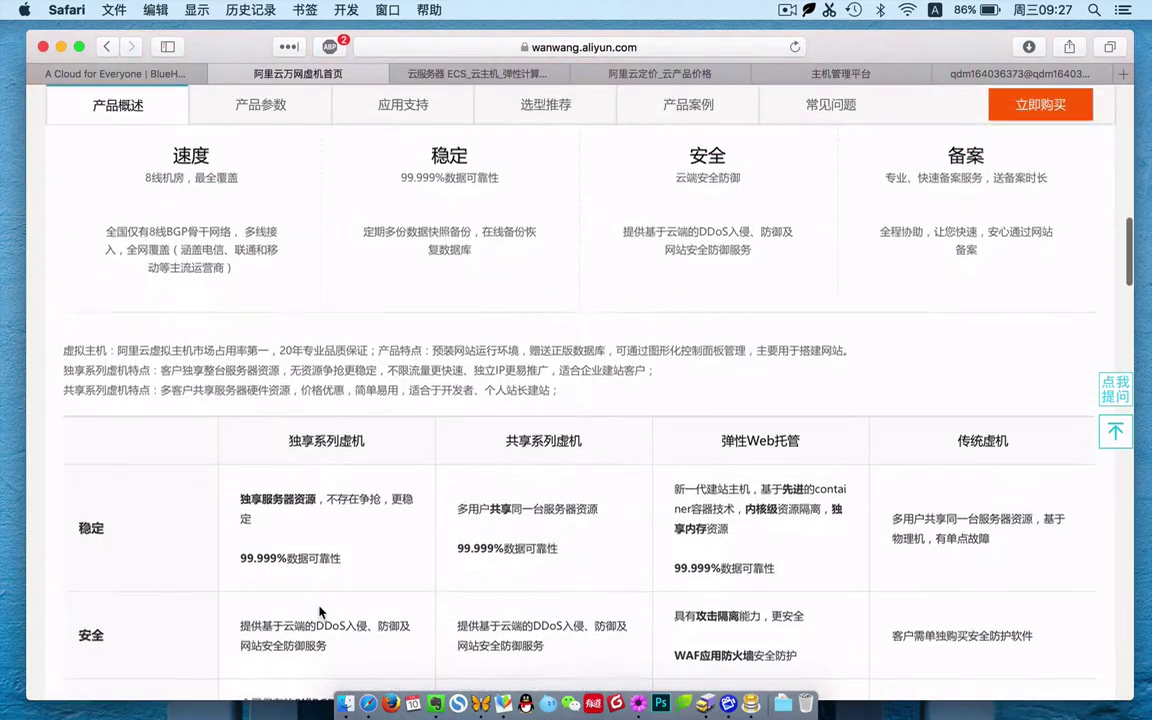
scroll(320, 612, down, 8)
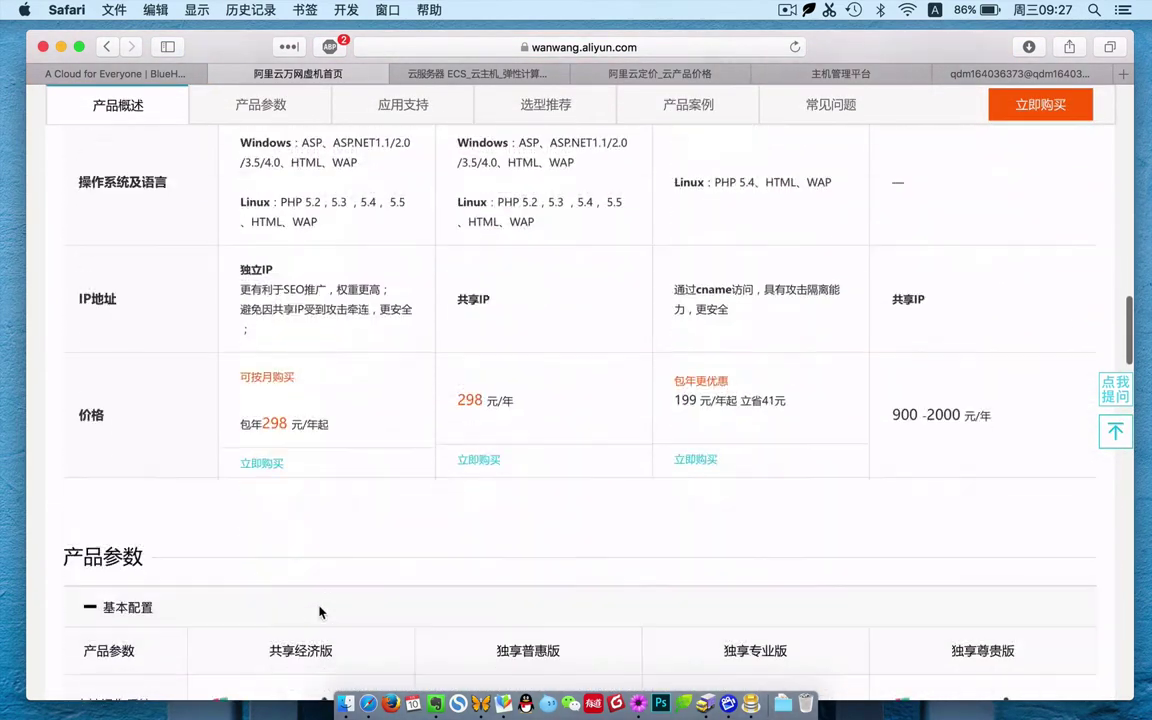
drag(242, 302, 388, 383)
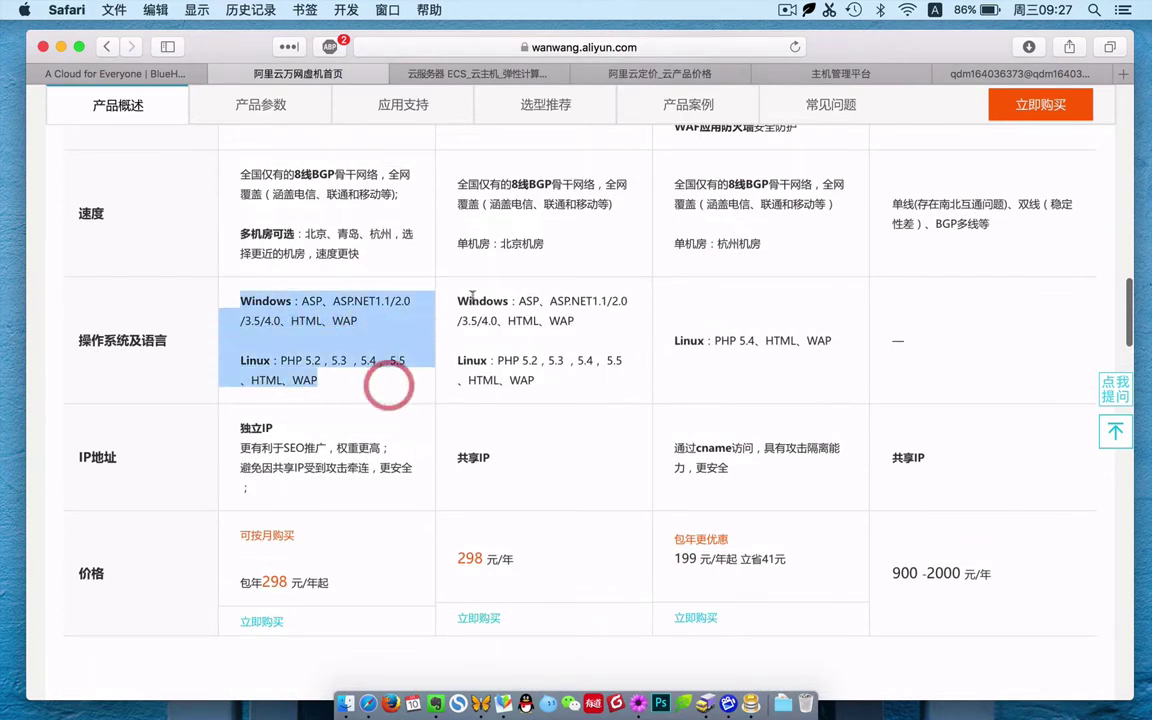
click(457, 298)
drag(457, 298, 540, 370)
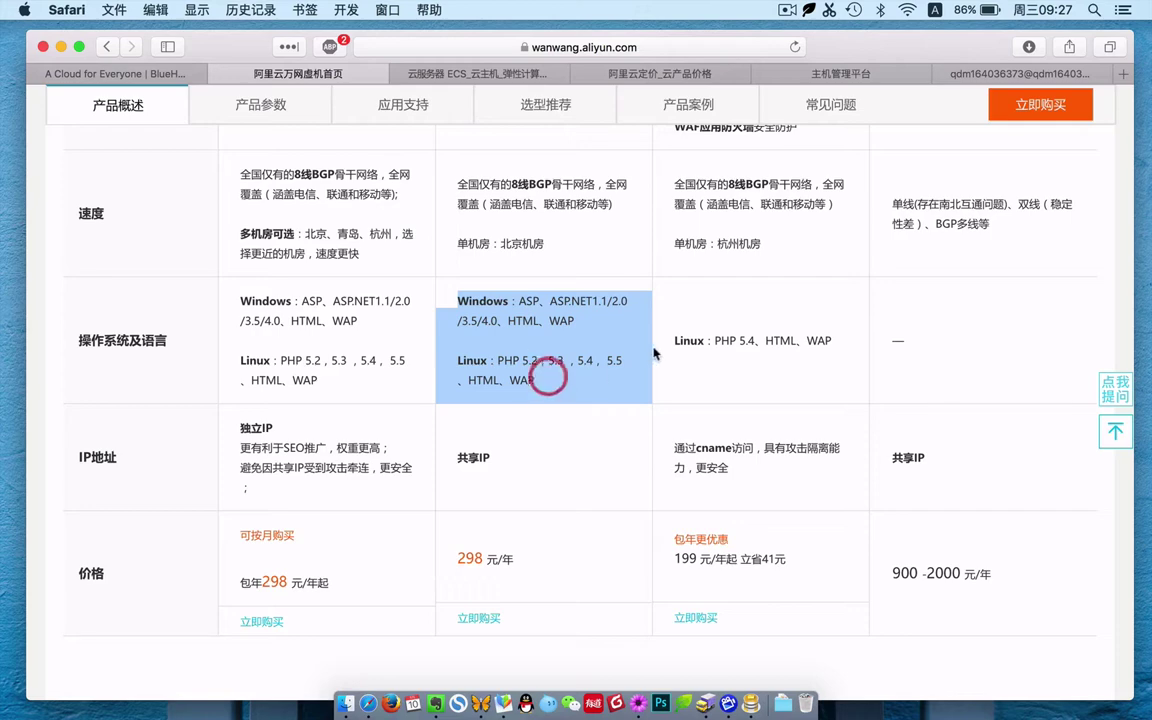
drag(677, 338, 746, 352)
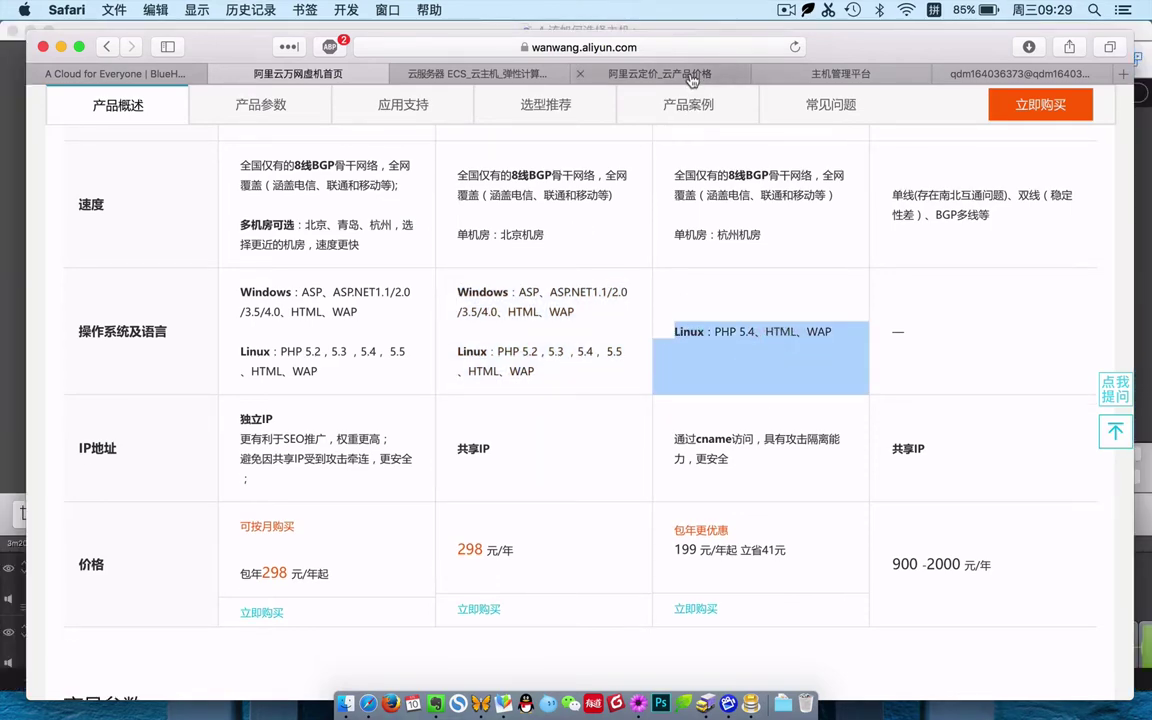
- Open the Alibaba Cloud ECS price calculator and compare prices for regions 华北 1, 华北 2, 华北 3, 华东 1, 华东 2 and 香港
click(690, 75)
scroll(535, 527, down, 2)
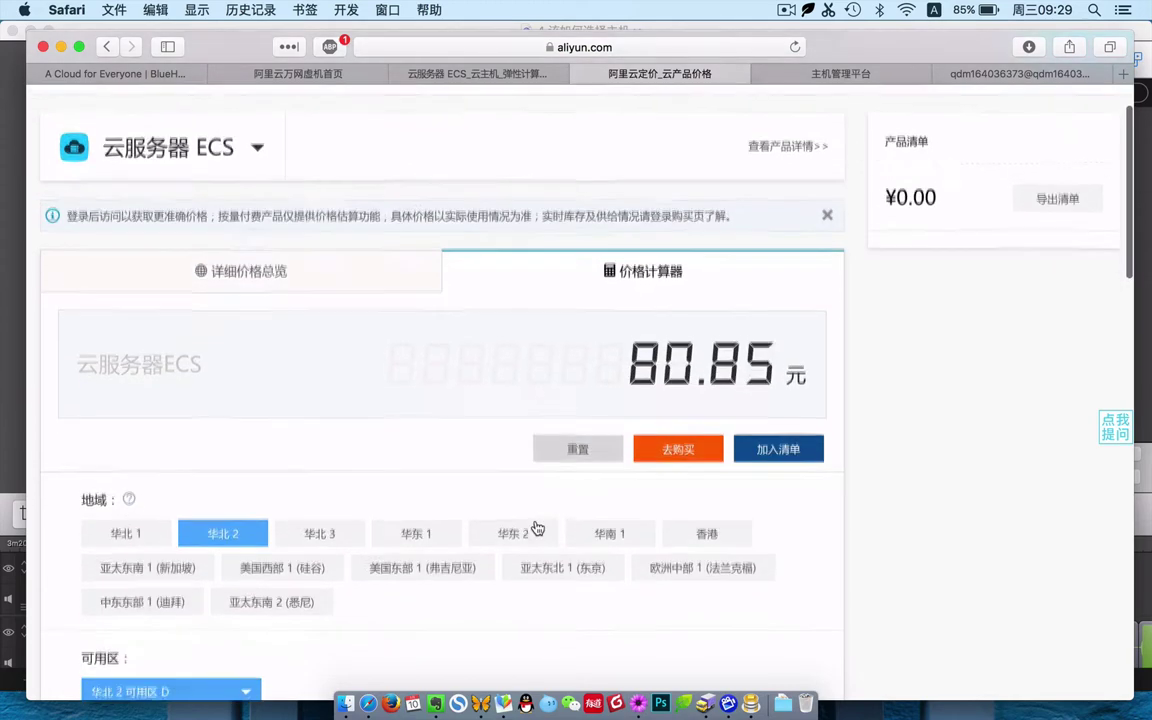
scroll(535, 527, down, 5)
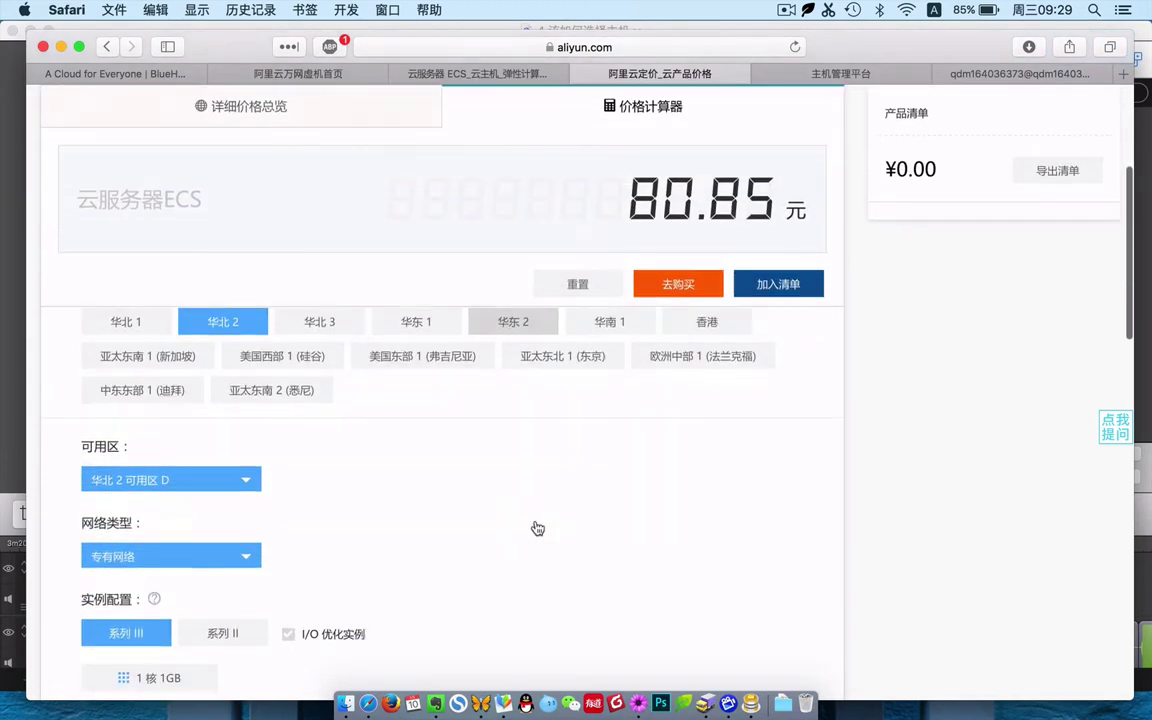
click(146, 330)
click(206, 324)
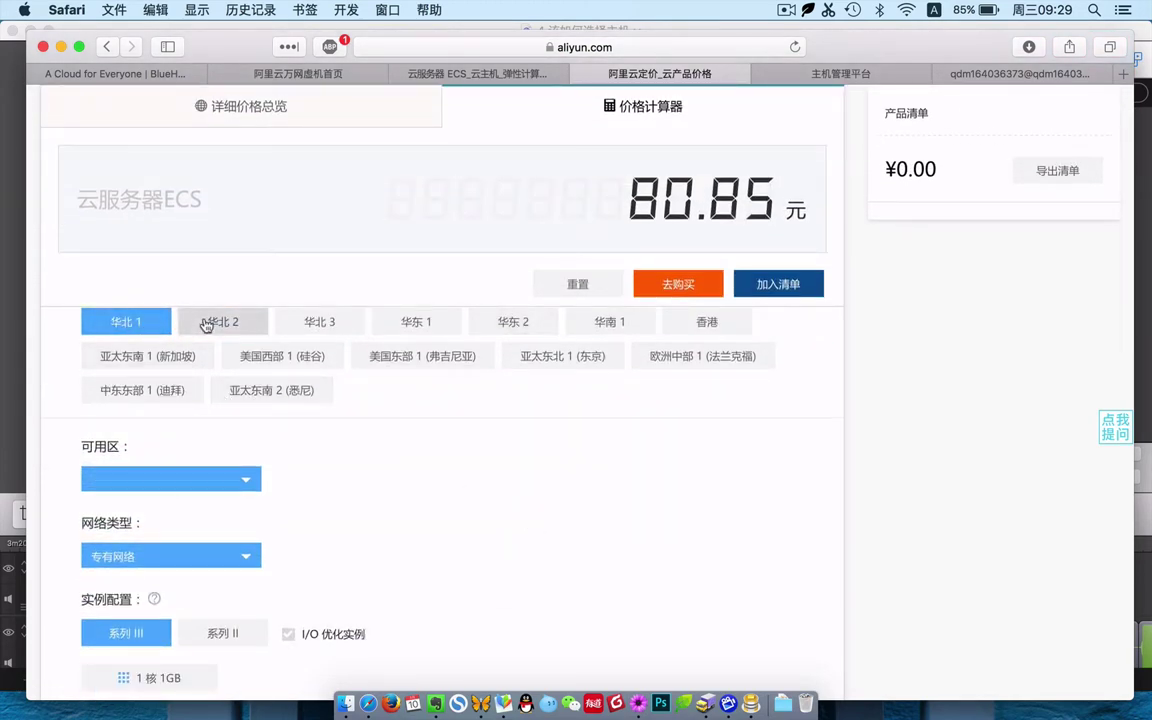
click(330, 322)
click(432, 328)
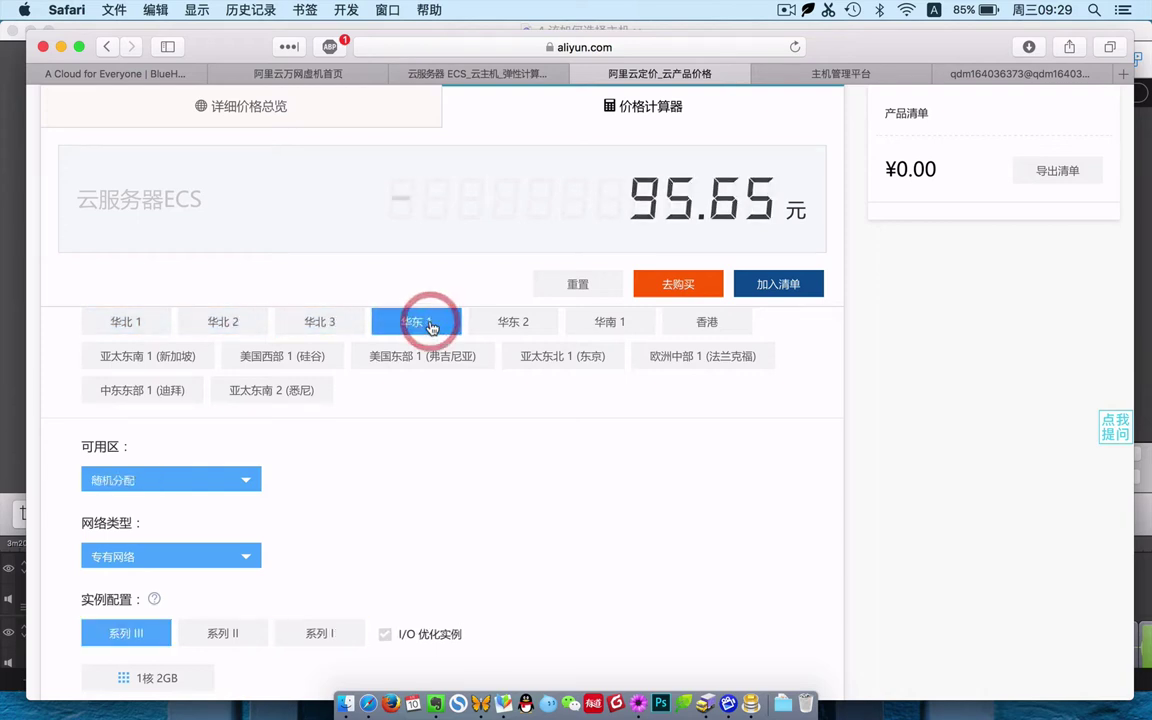
click(514, 322)
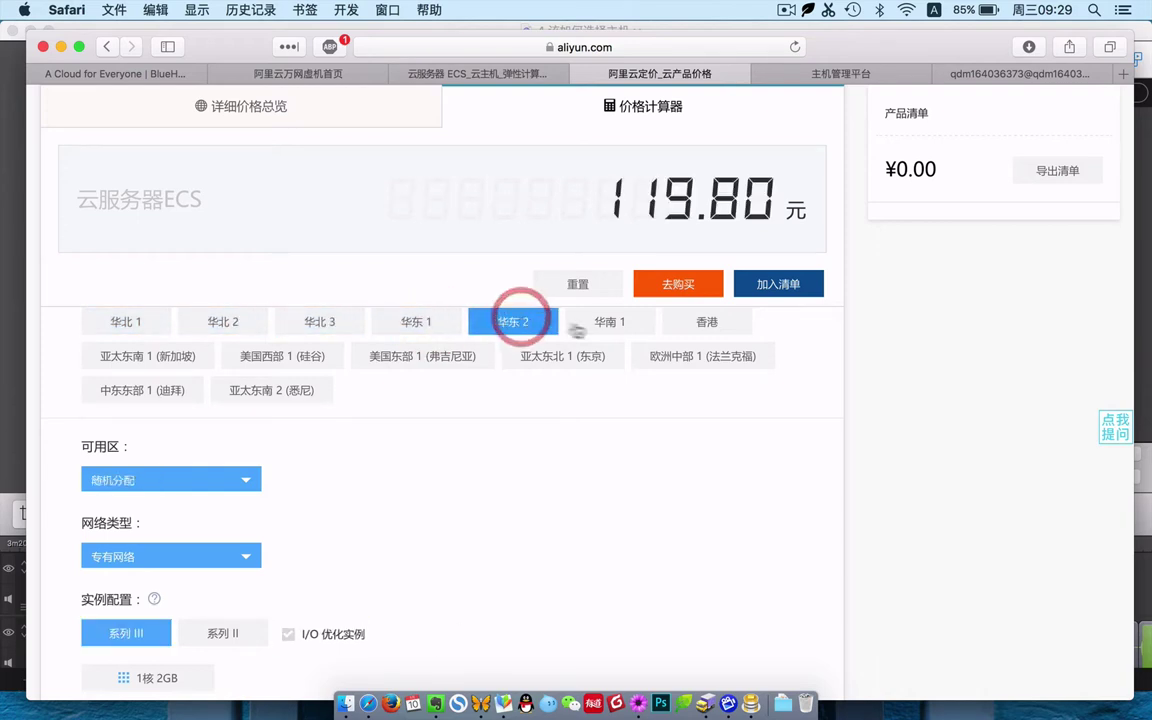
click(681, 322)
- Compare ECS prices for the overseas regions Singapore, Silicon Valley, Virginia, Frankfurt and Sydney, ending with 中东东部 1 (迪拜)
click(165, 358)
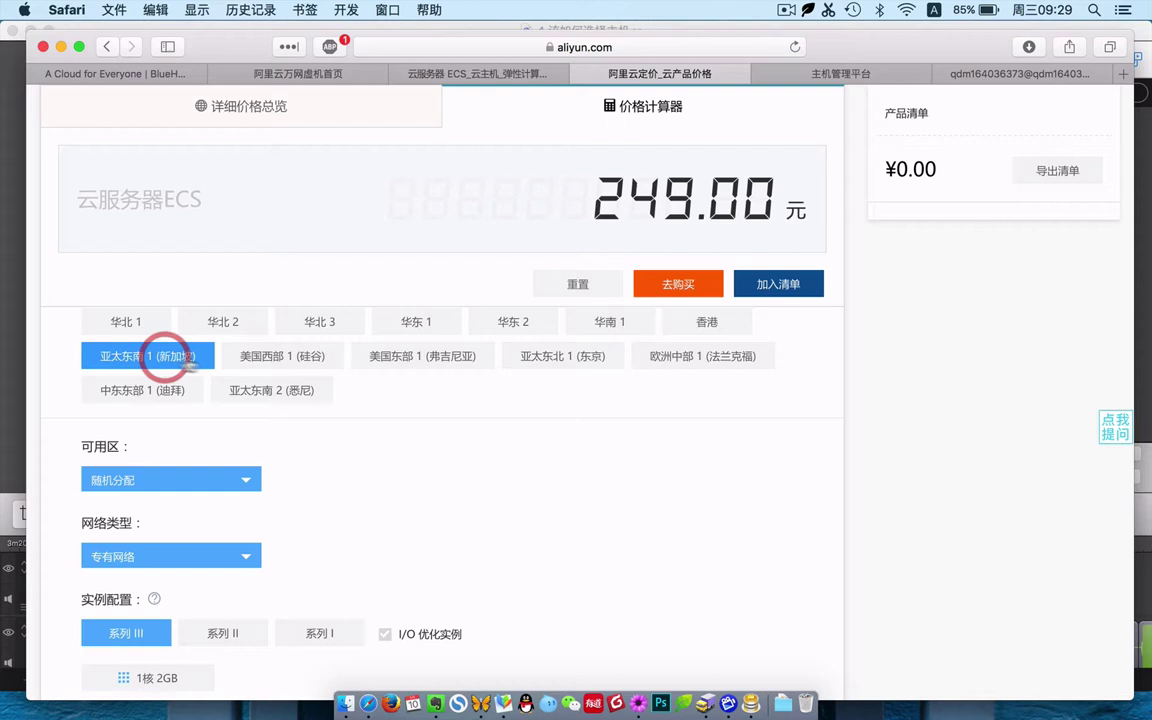
click(265, 356)
click(422, 356)
click(667, 358)
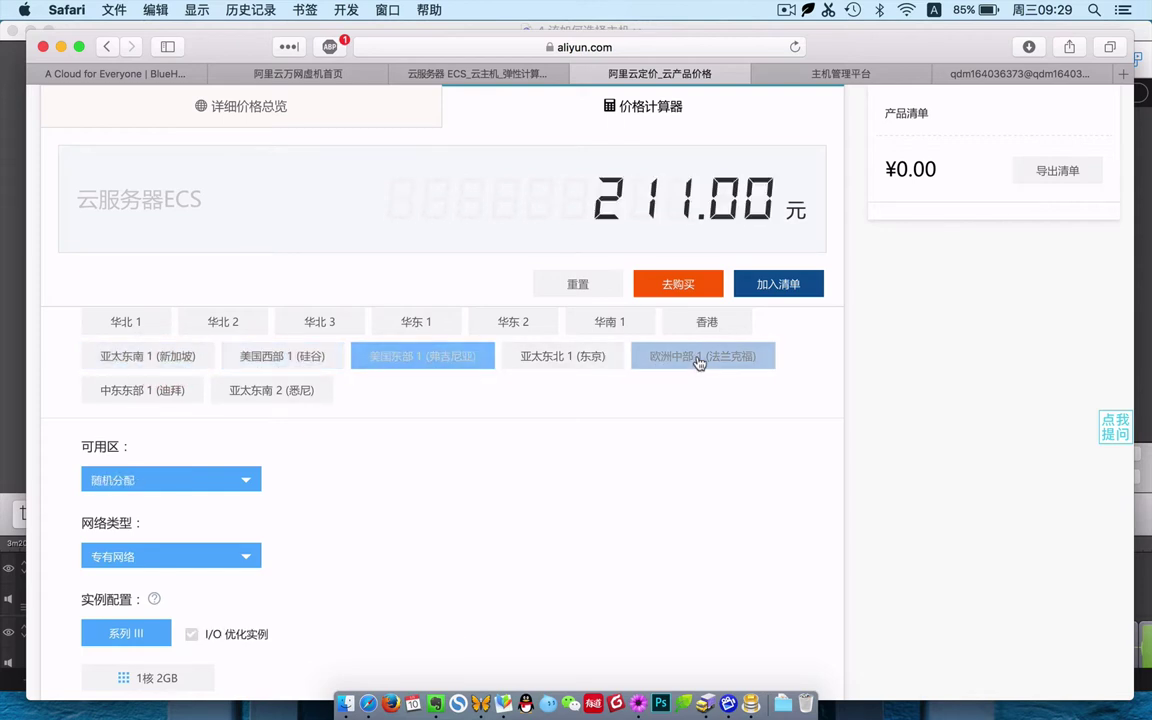
click(284, 392)
click(148, 393)
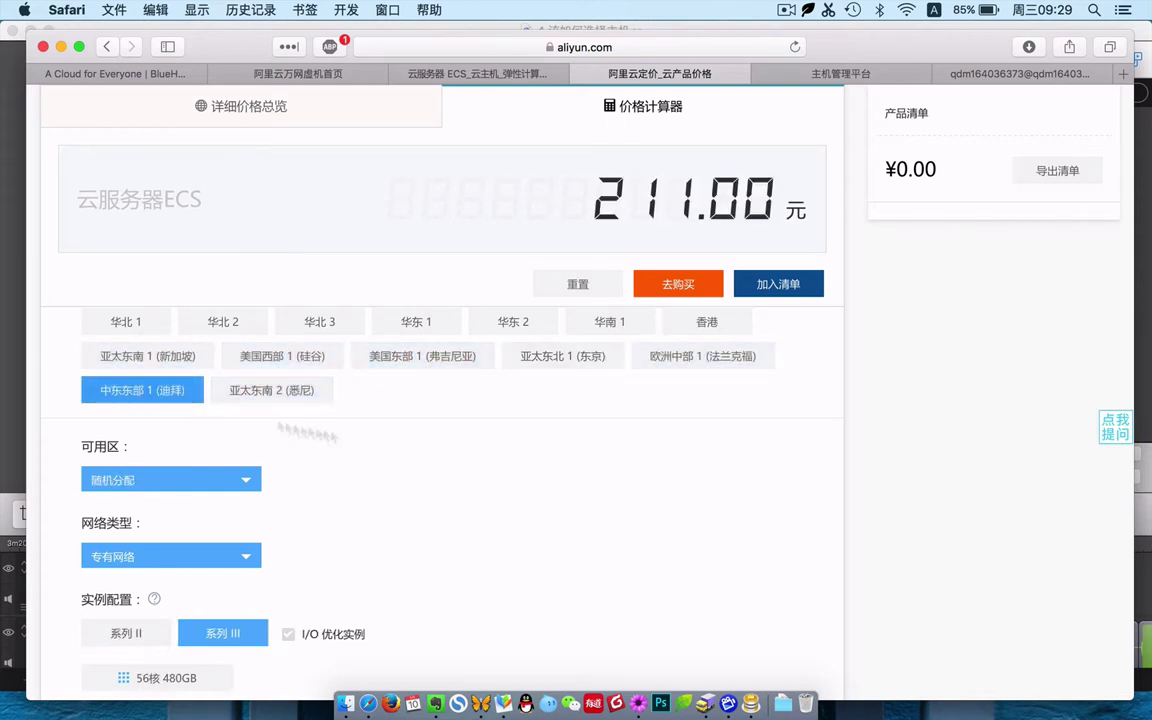
- Switch to the Bluehost cloud hosting page and view the list of hosting types it offers
click(125, 72)
scroll(587, 232, up, 3)
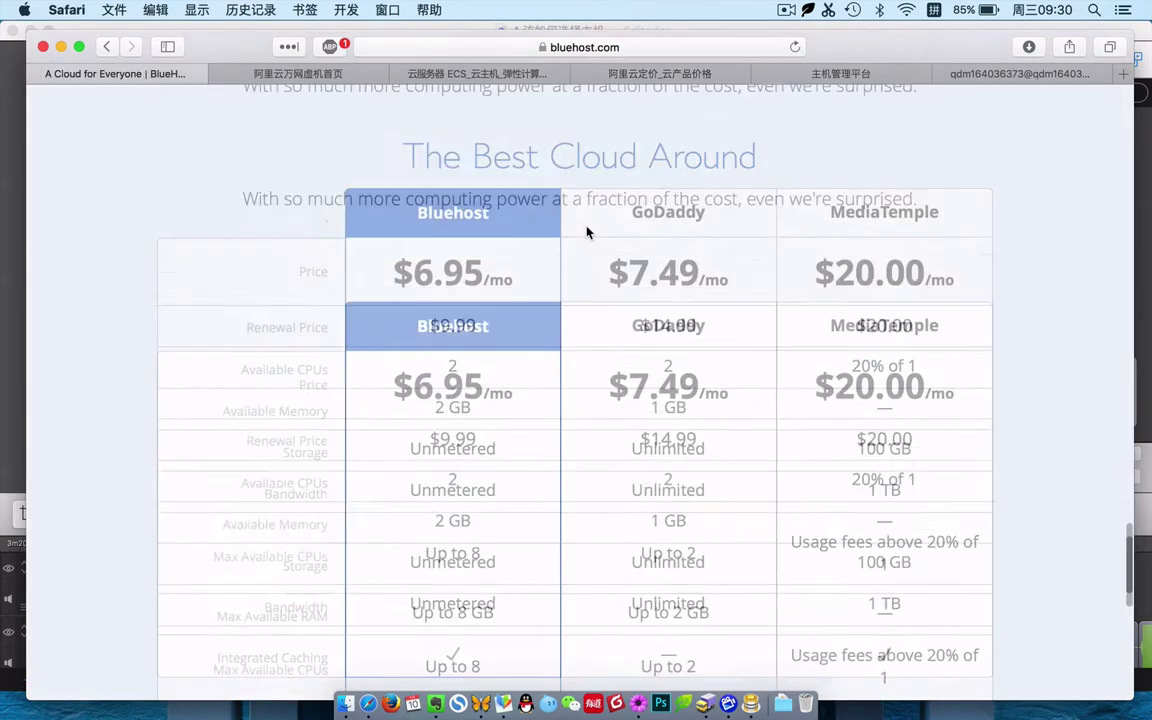
scroll(587, 232, up, 5)
mouse_move(558, 129)
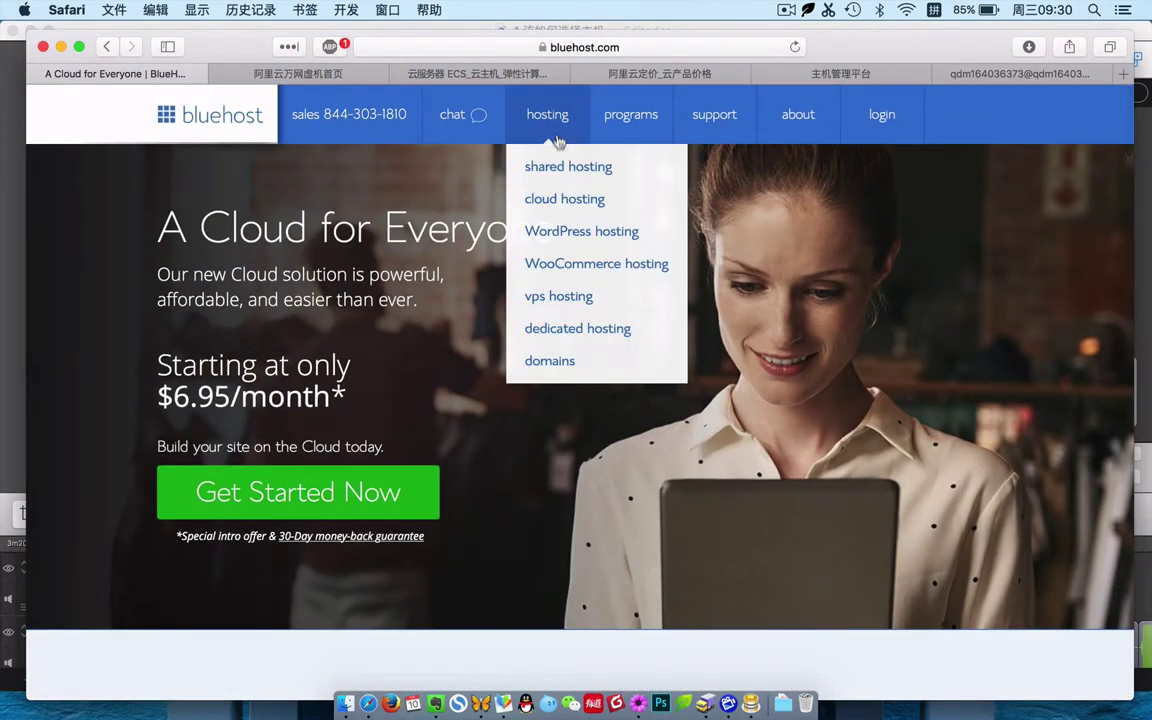
- Open Bluehost's WordPress hosting page to view its offer and starting price
click(567, 241)
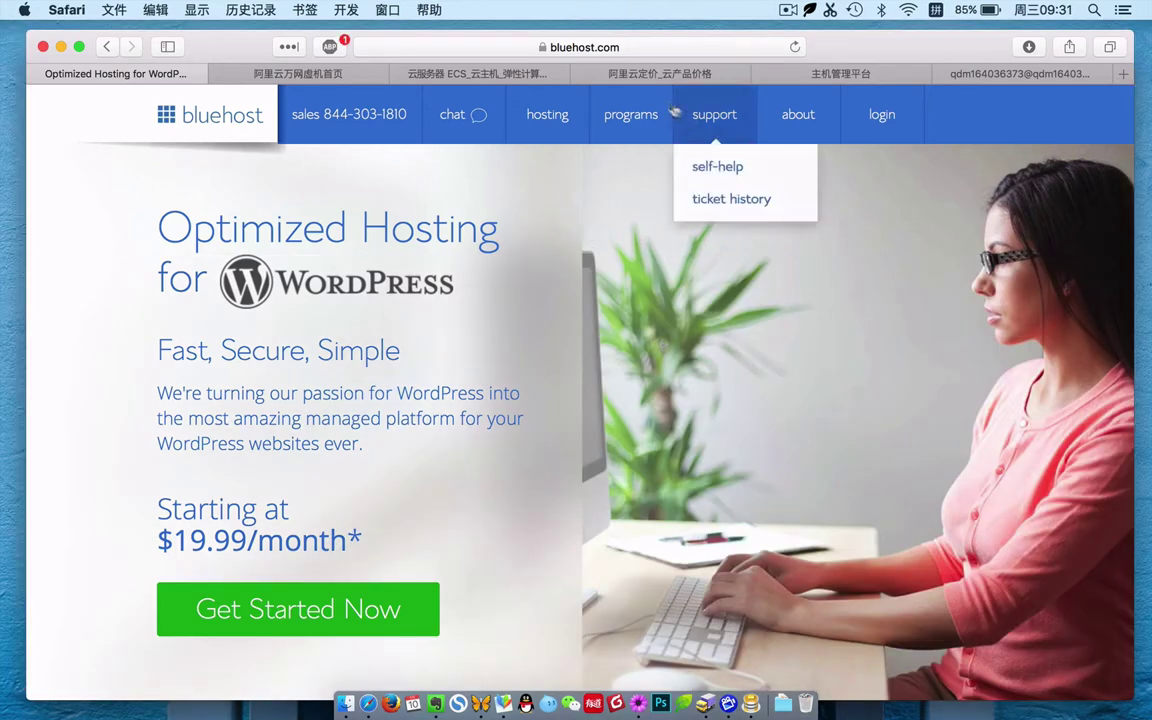
- Open Alibaba Cloud's 备案 page, review the 备案流程 steps and start the filing with 开始备案
click(517, 74)
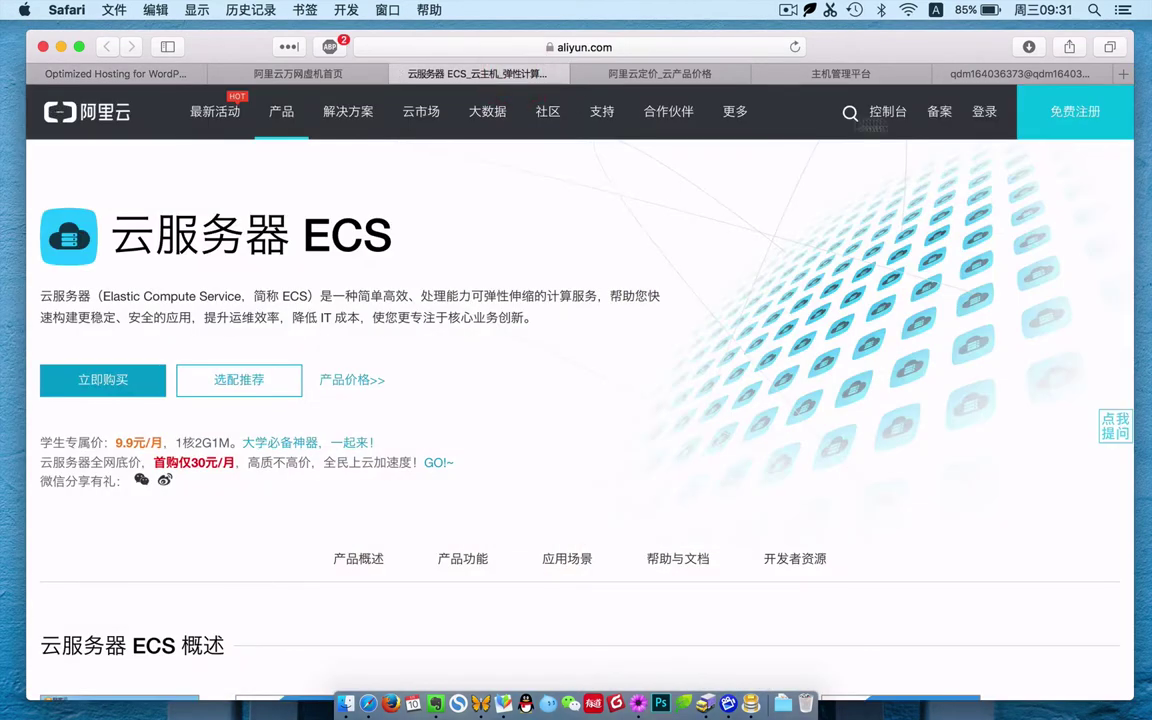
click(939, 113)
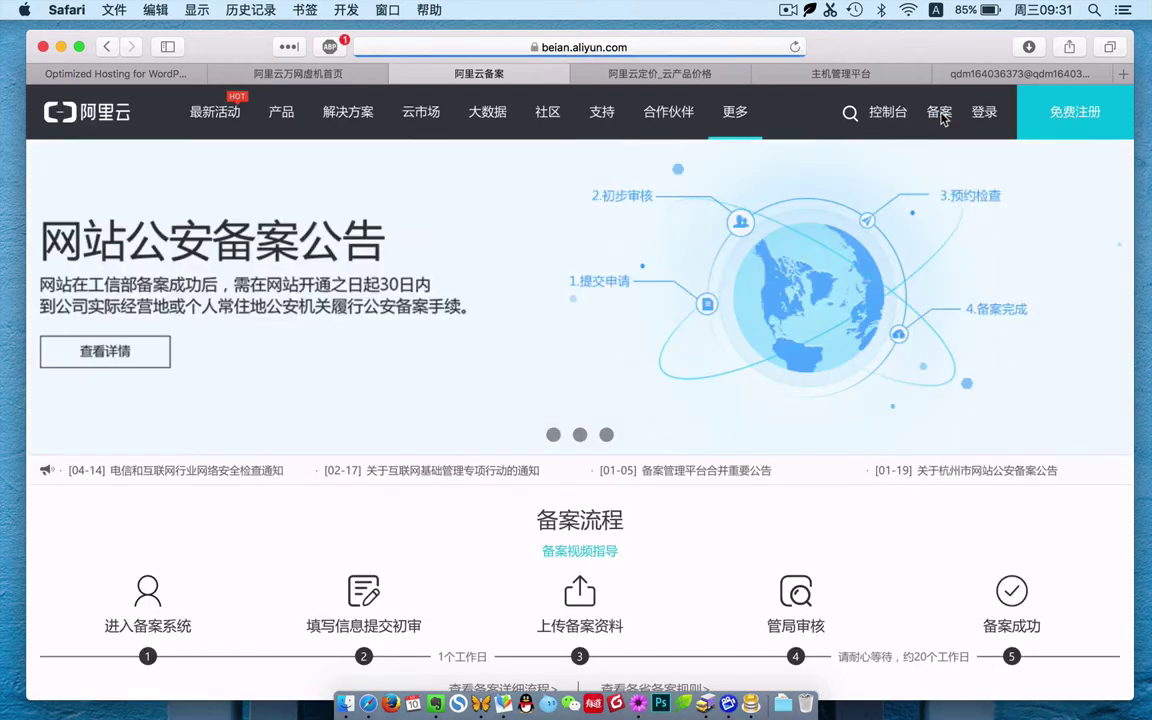
scroll(605, 556, down, 3)
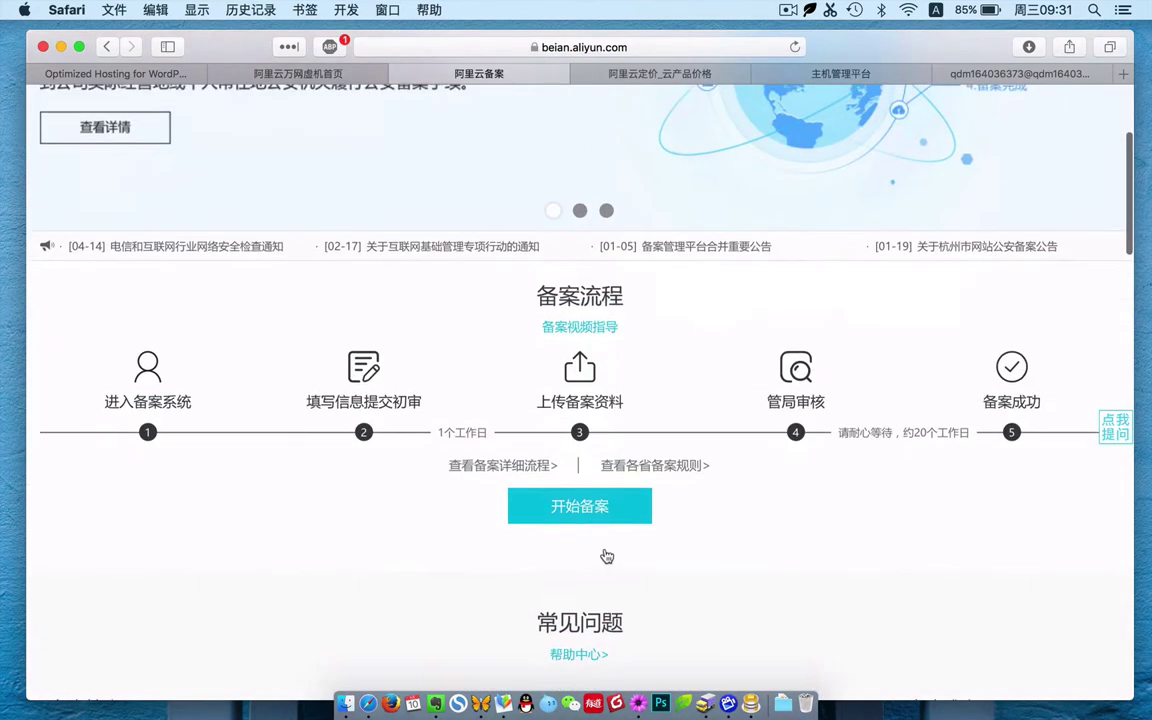
click(595, 500)
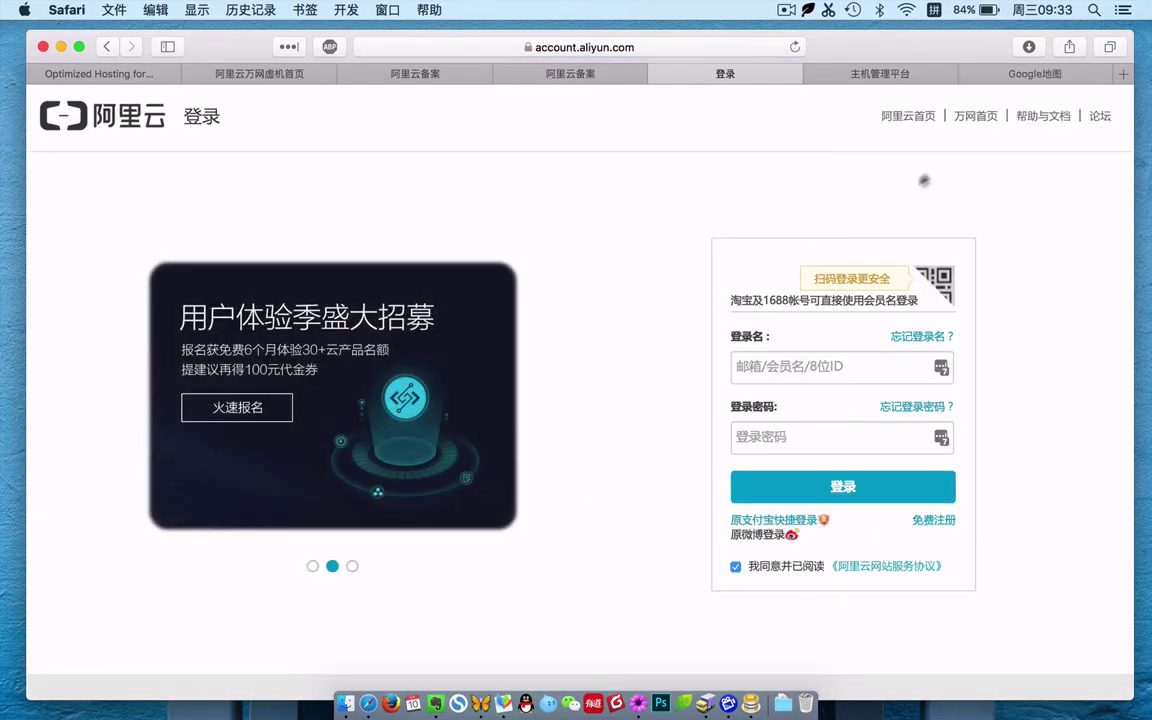
- Switch to Google Maps and compare the locations of Asia, the Americas and Europe, ending with a closer view of eastern China
click(1040, 74)
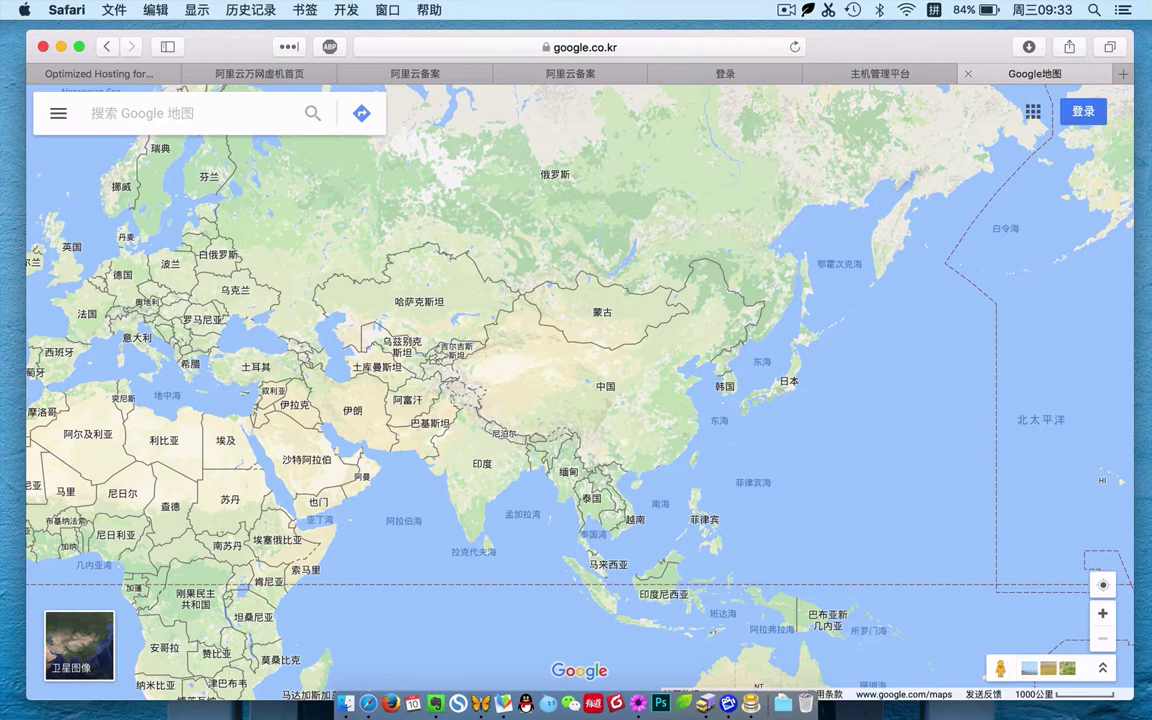
drag(600, 324, 564, 297)
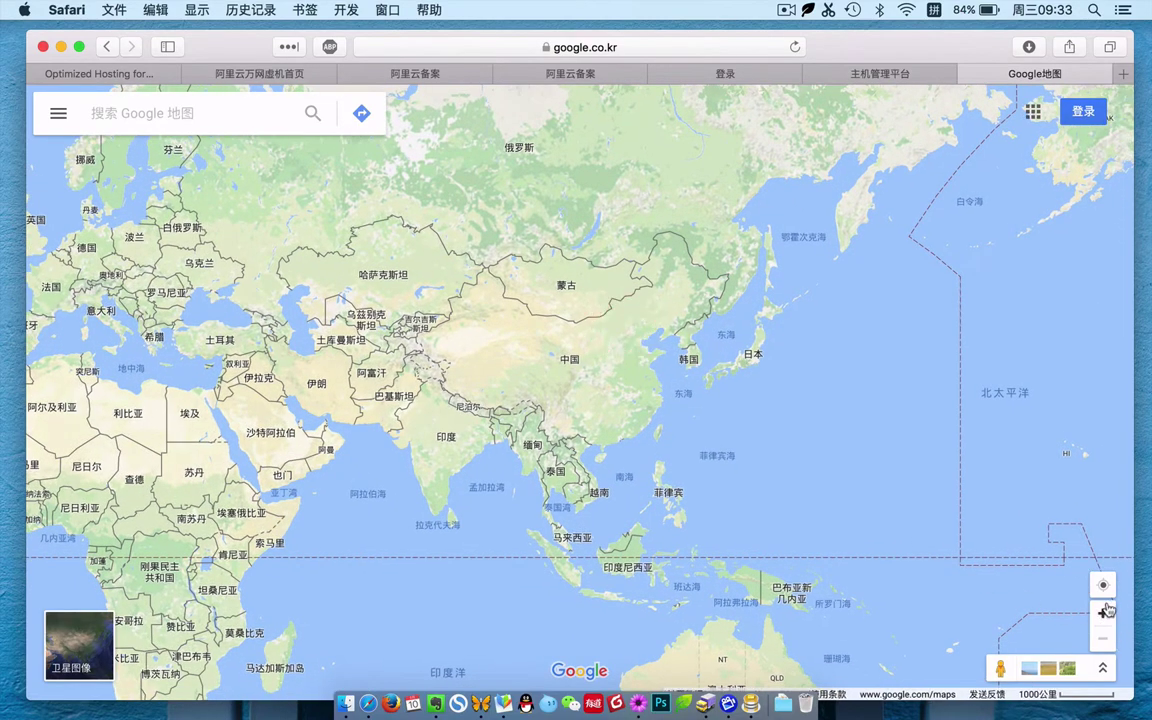
drag(960, 470, 981, 416)
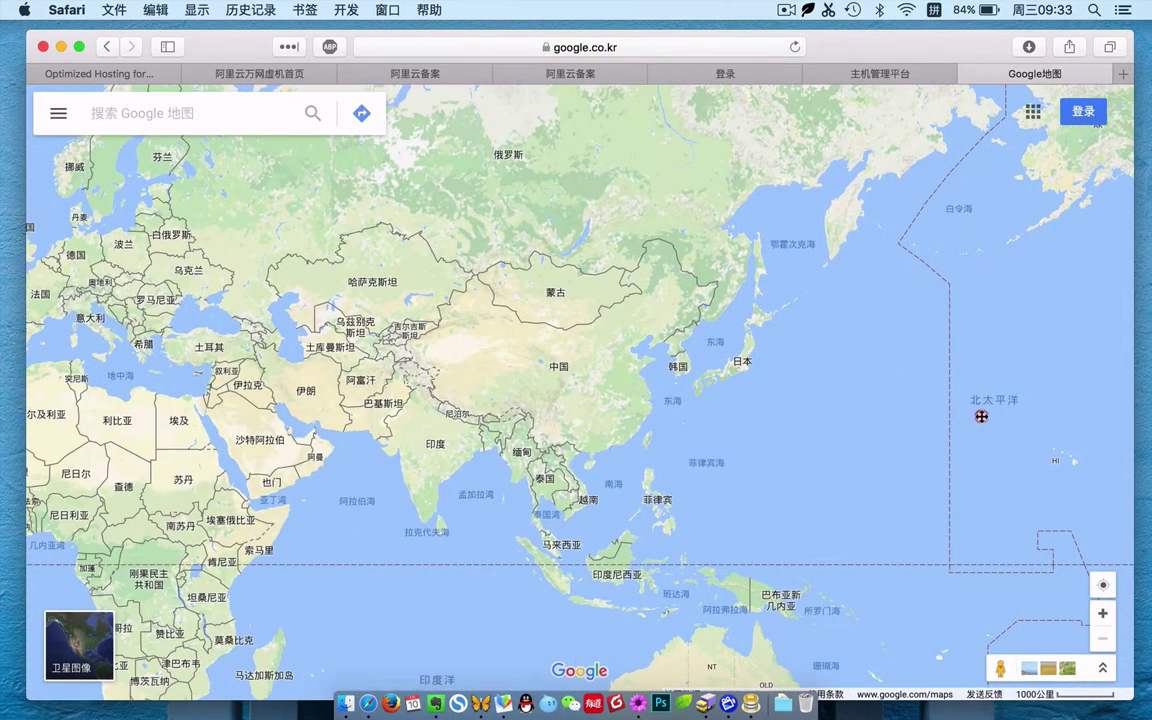
drag(110, 404, 1037, 398)
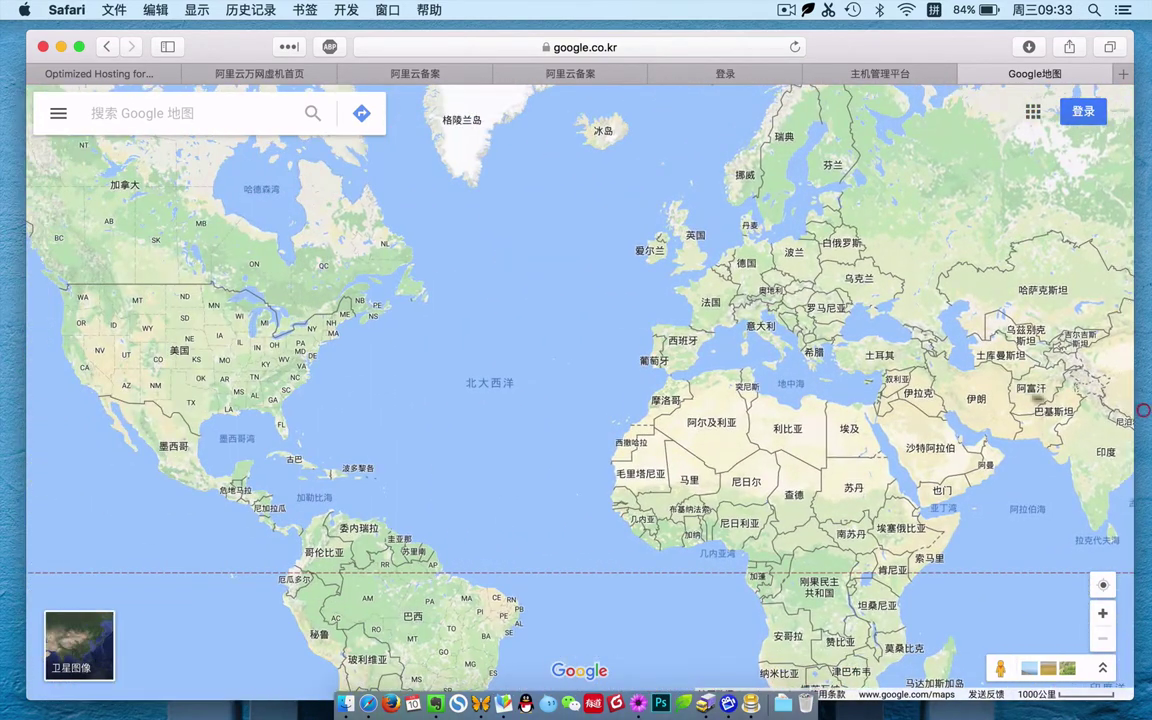
drag(945, 372, 461, 350)
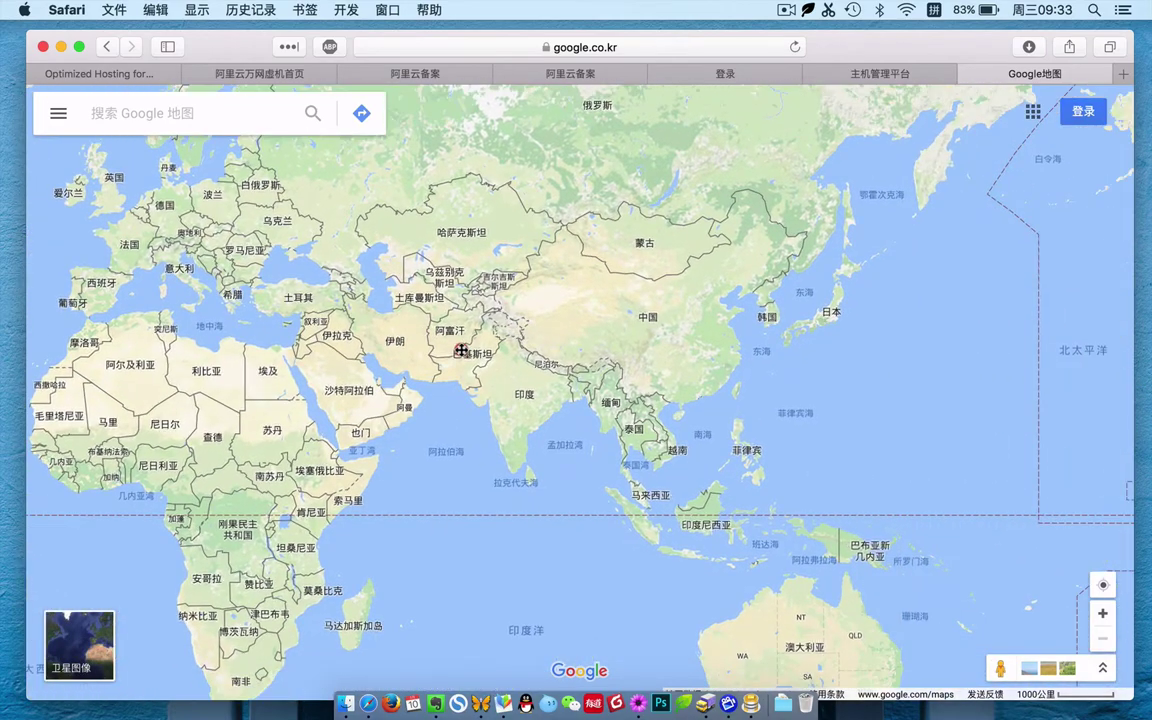
scroll(707, 398, up, 2)
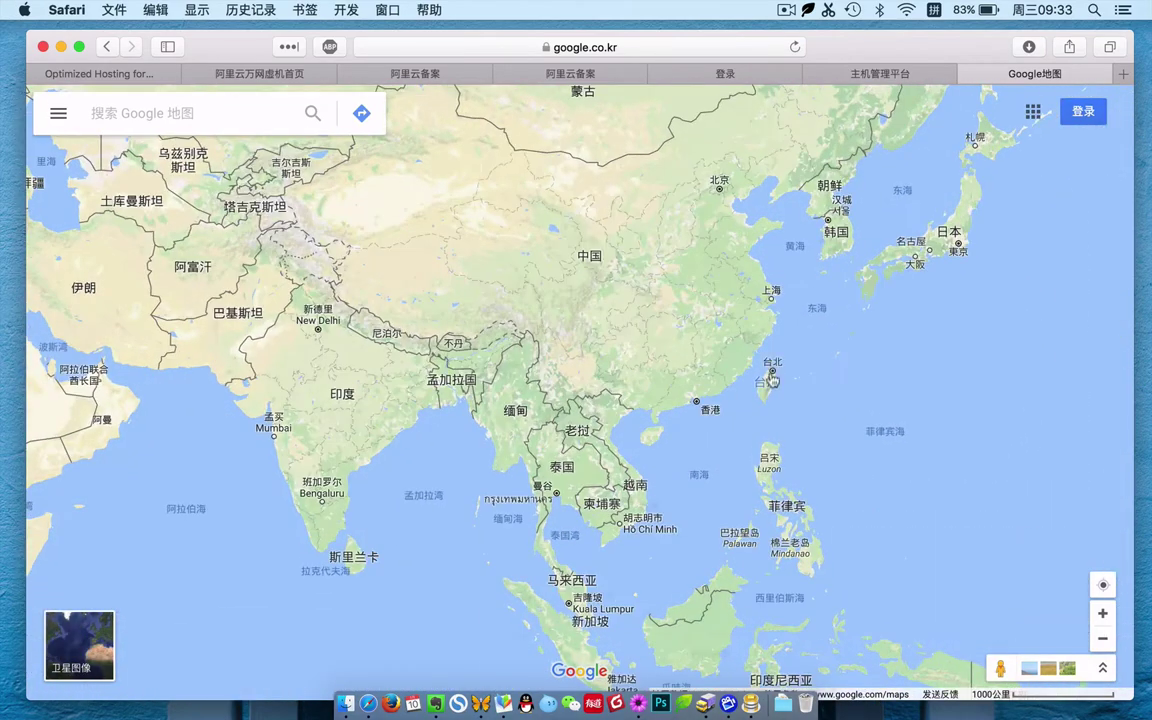
double_click(718, 326)
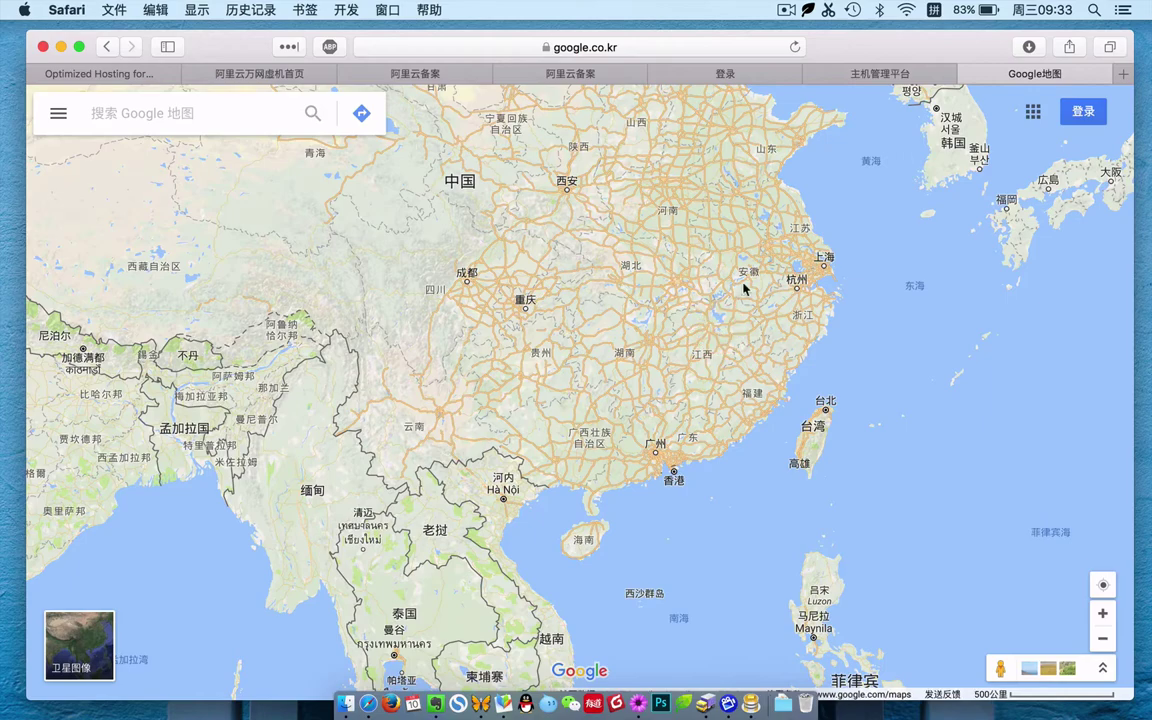
drag(743, 289, 676, 440)
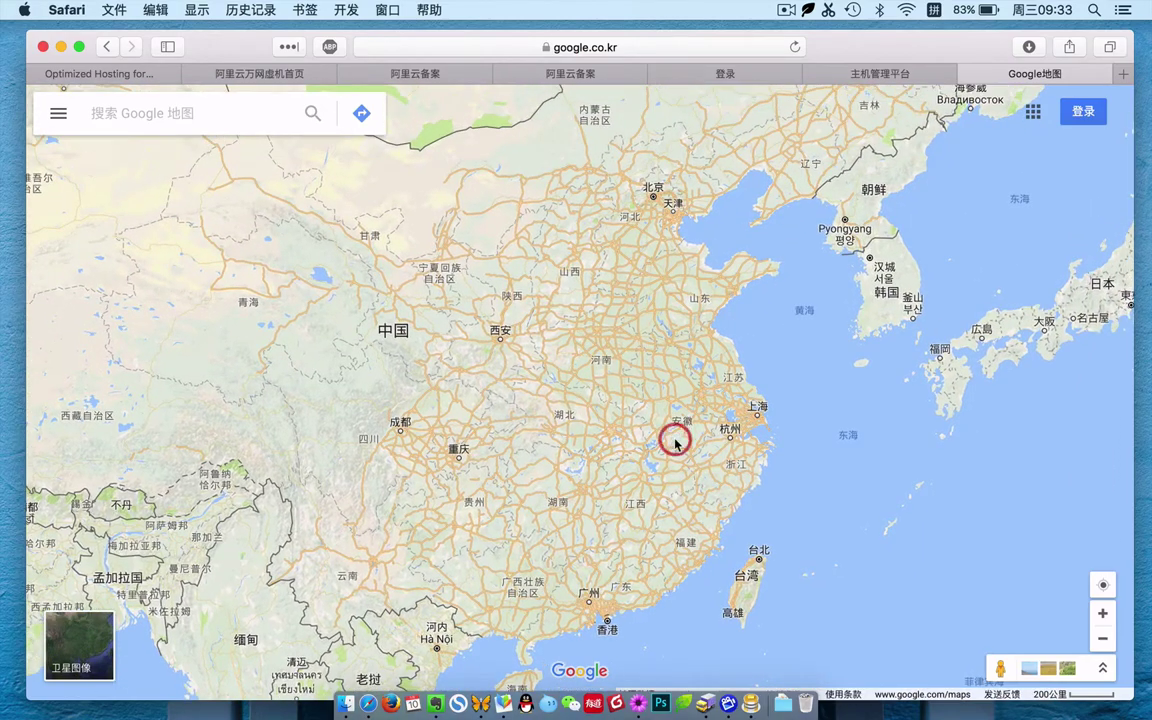
- Return to Alibaba Cloud's virtual hosting page and review the 独享虚拟主机 and 共享虚拟主机 plan cards
click(240, 78)
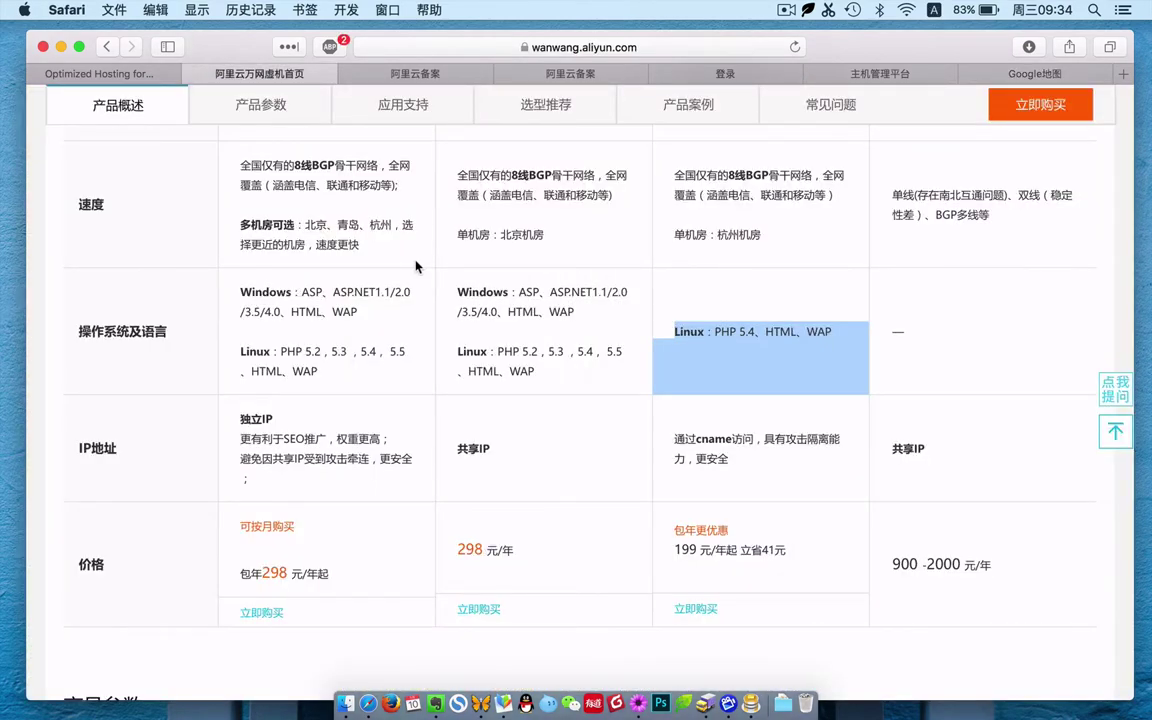
scroll(510, 447, down, 5)
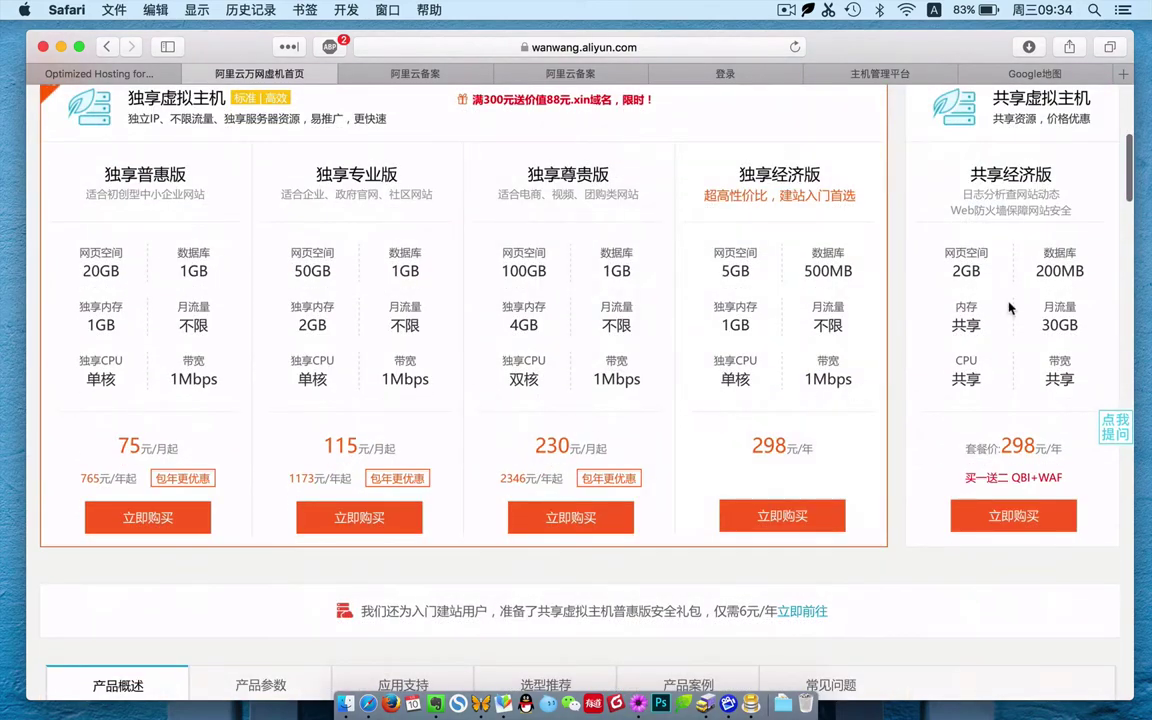
scroll(1004, 365, up, 1)
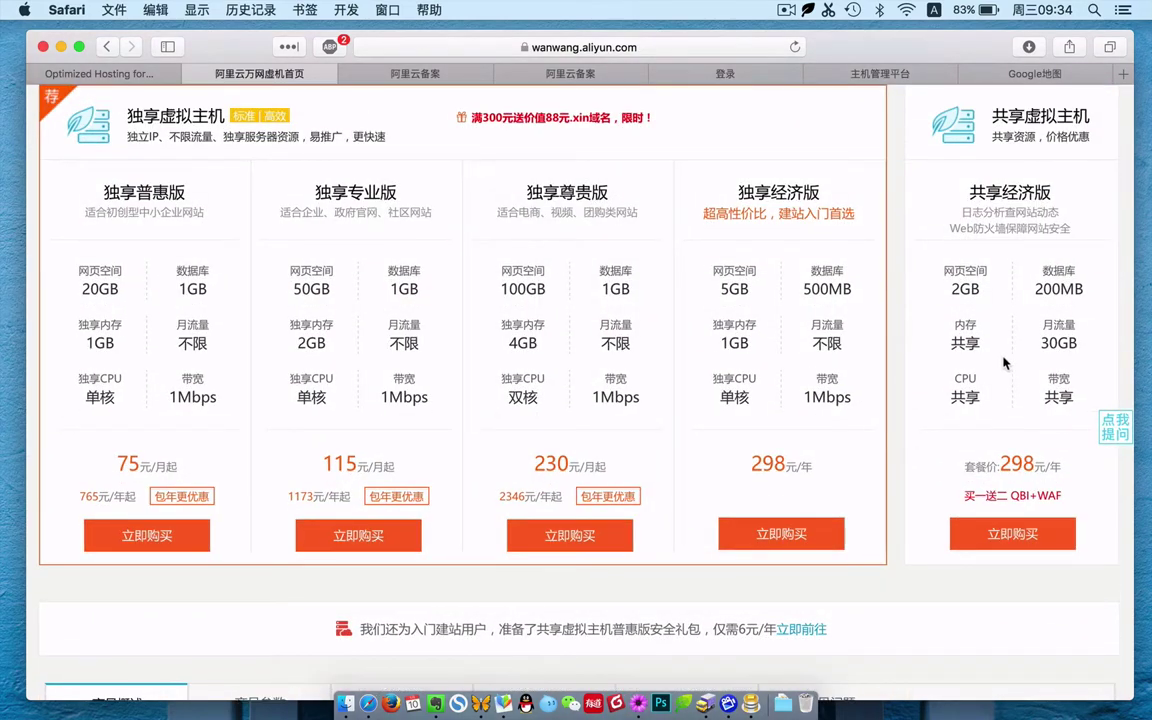
scroll(1004, 363, up, 4)
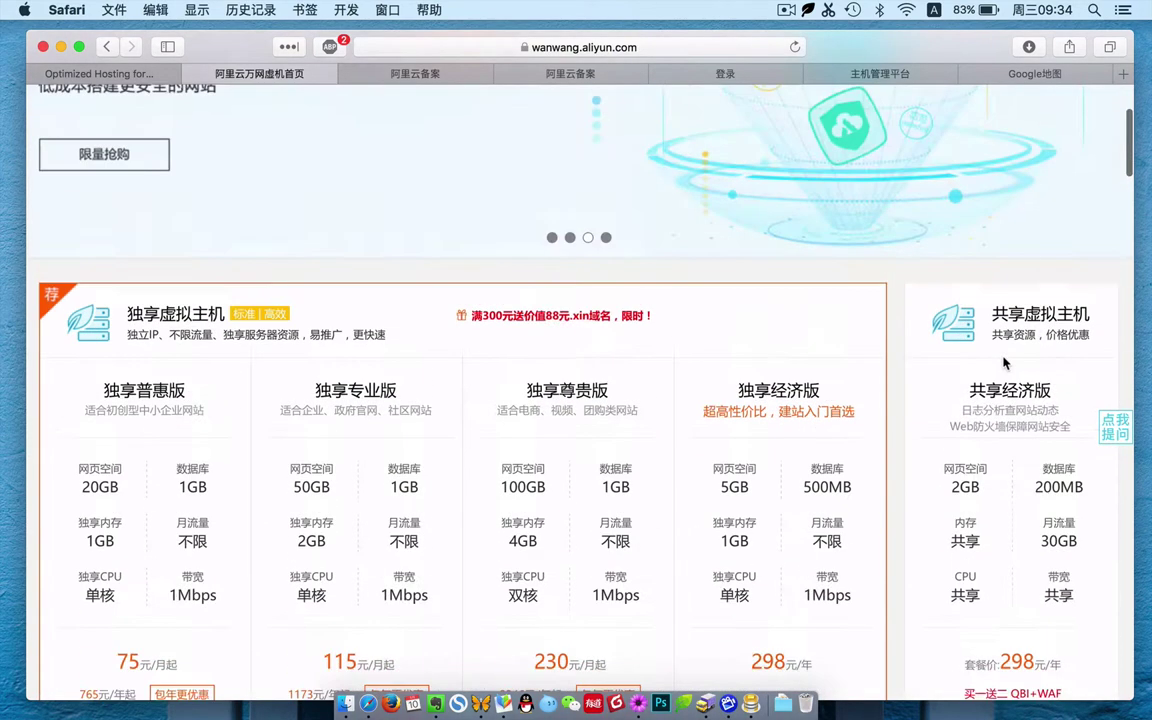
scroll(1004, 363, down, 1)
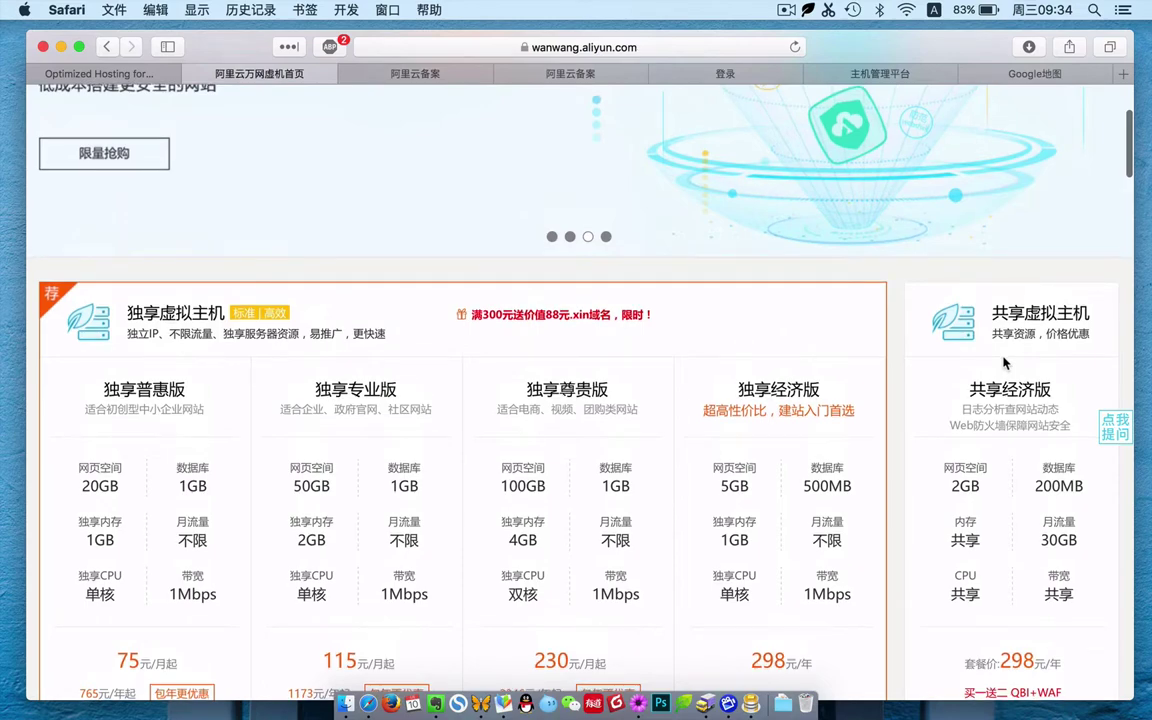
scroll(1004, 363, down, 3)
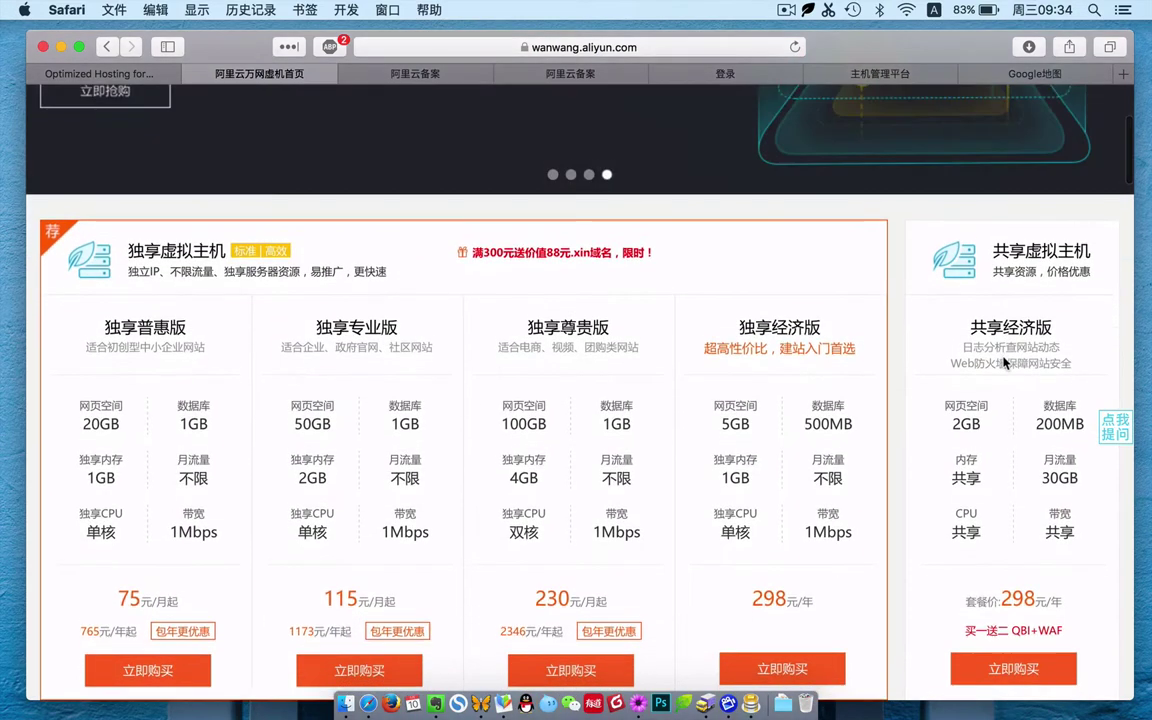
scroll(1004, 363, down, 3)
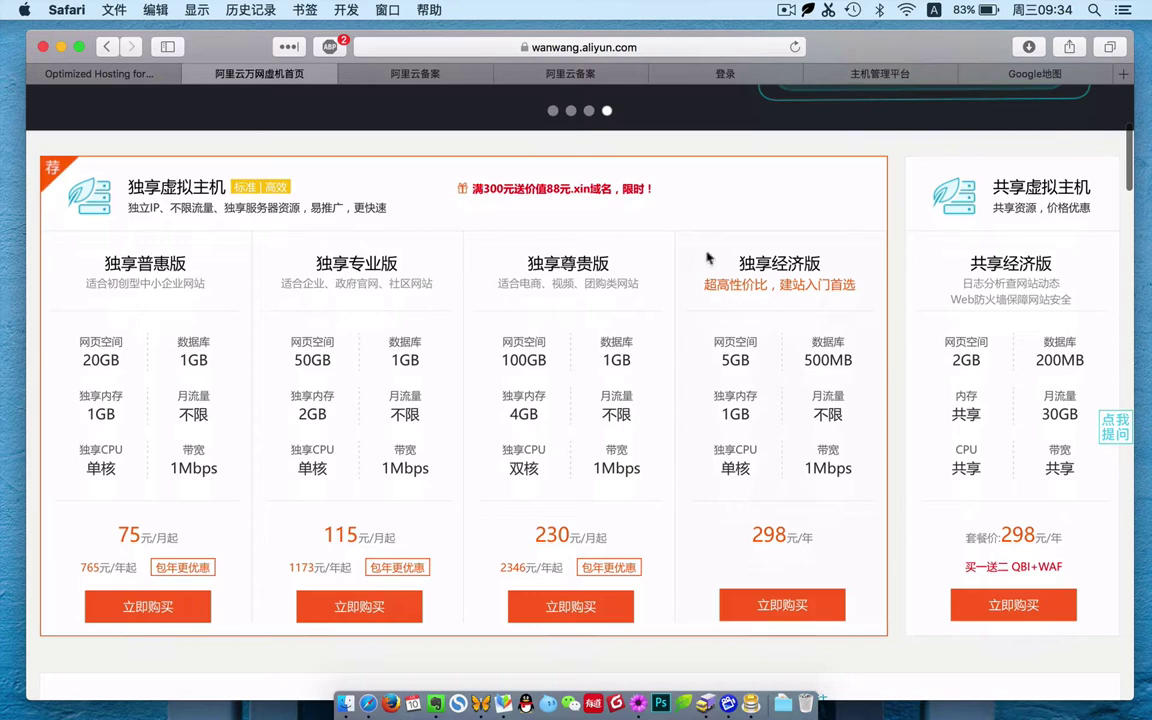
- Highlight the 独享经济版 specifications, followed by the 带宽 value of each 独享 plan and of 共享经济版
drag(707, 258, 826, 511)
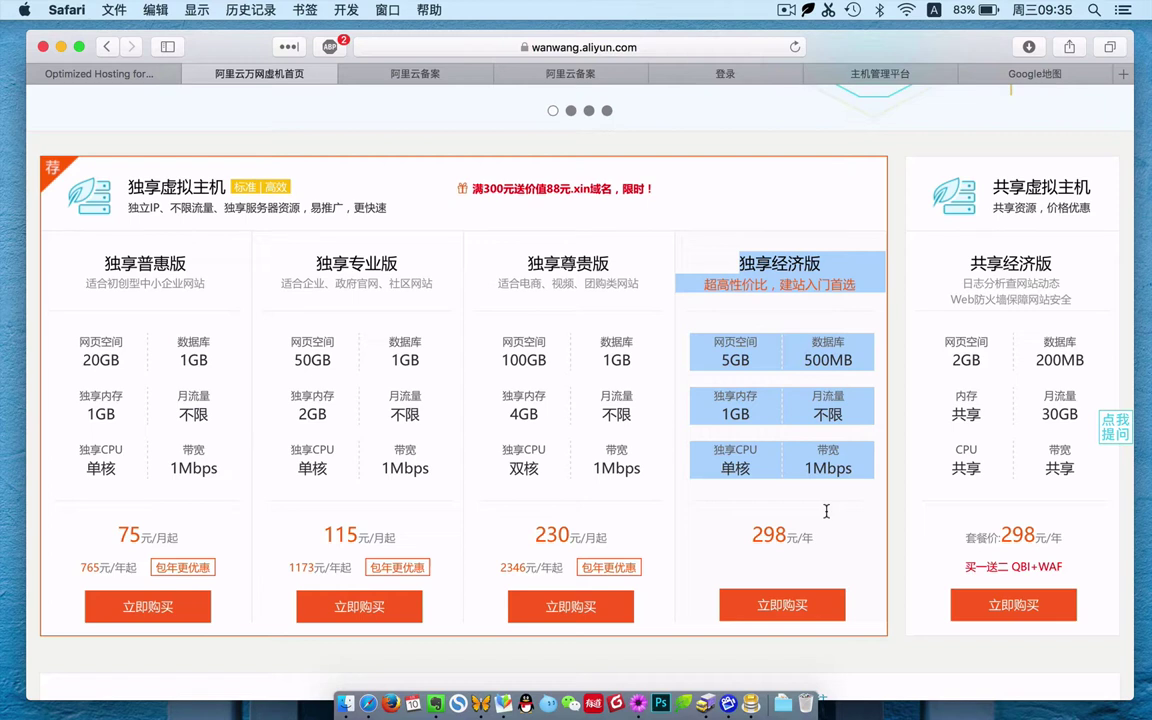
click(826, 511)
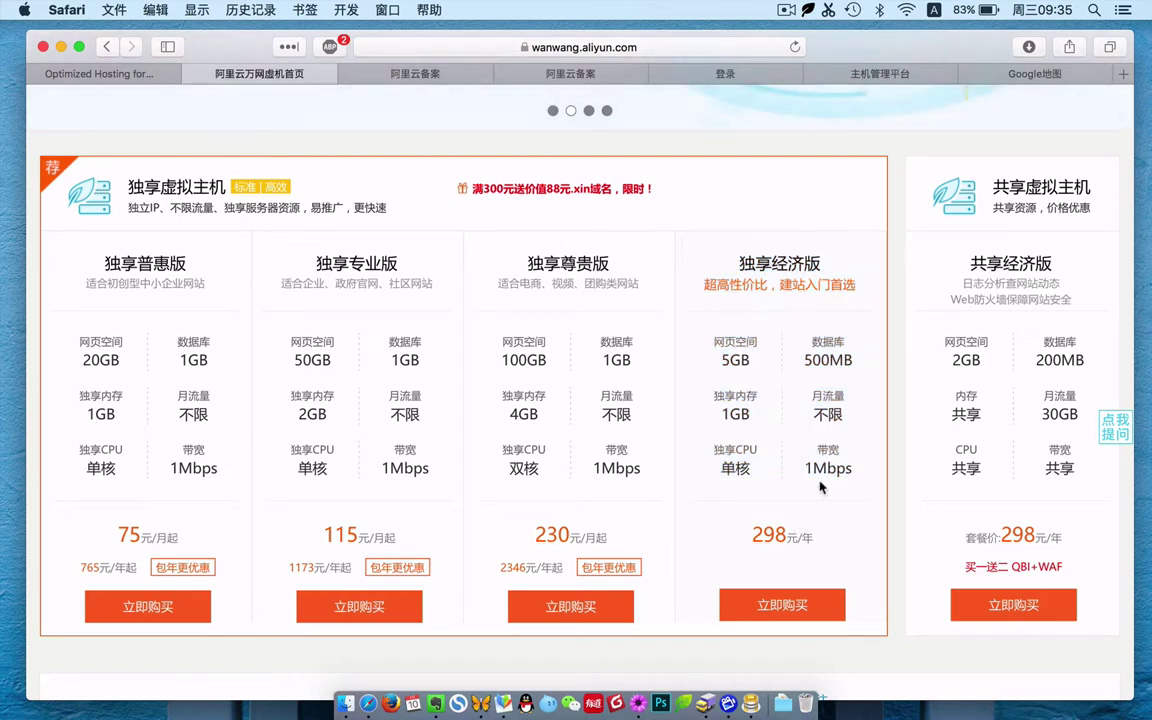
drag(807, 467, 849, 468)
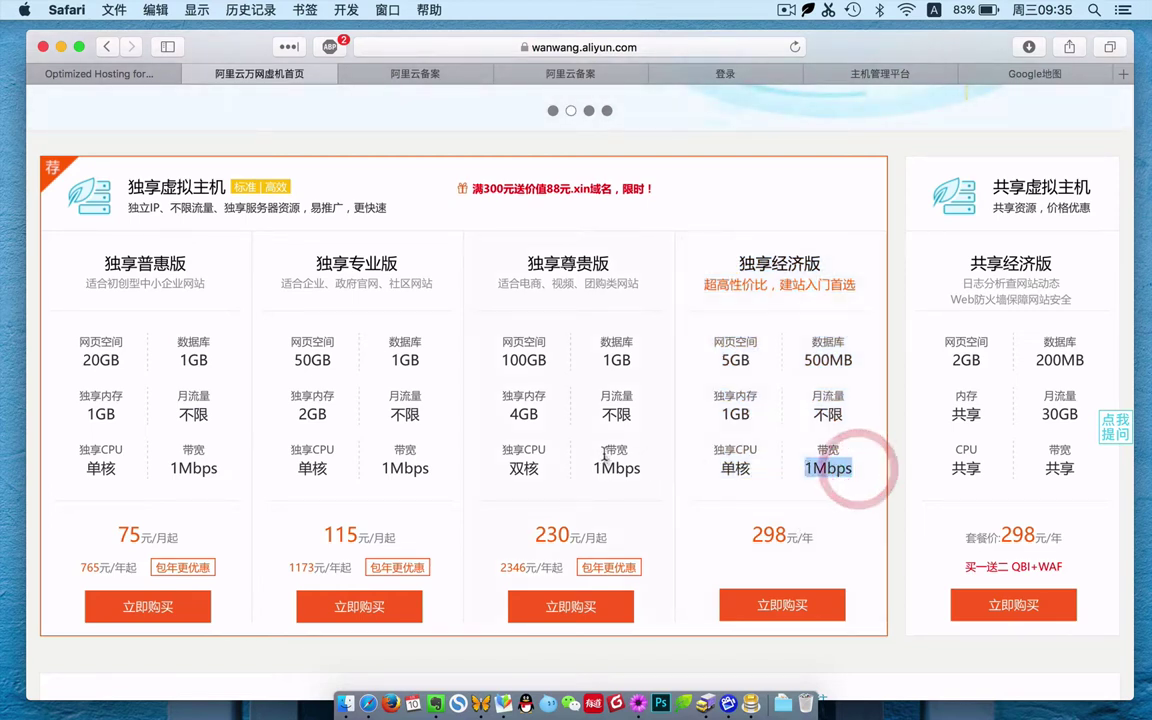
drag(594, 468, 653, 468)
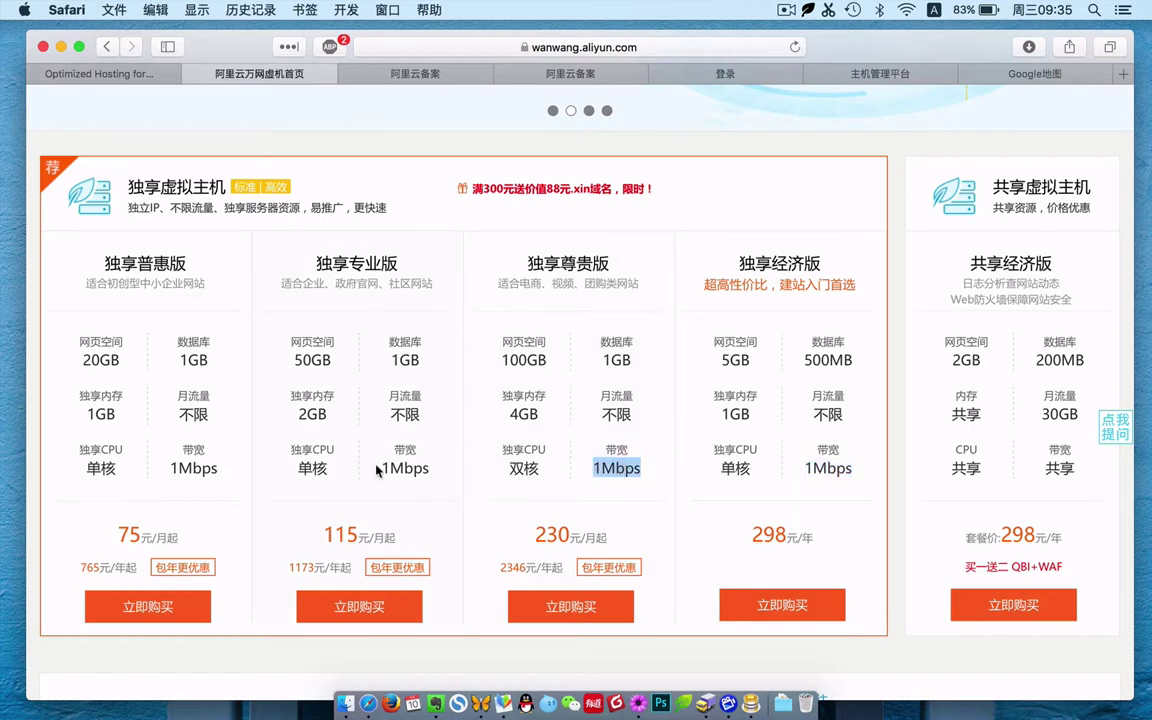
drag(381, 468, 432, 468)
drag(170, 468, 291, 455)
click(1055, 485)
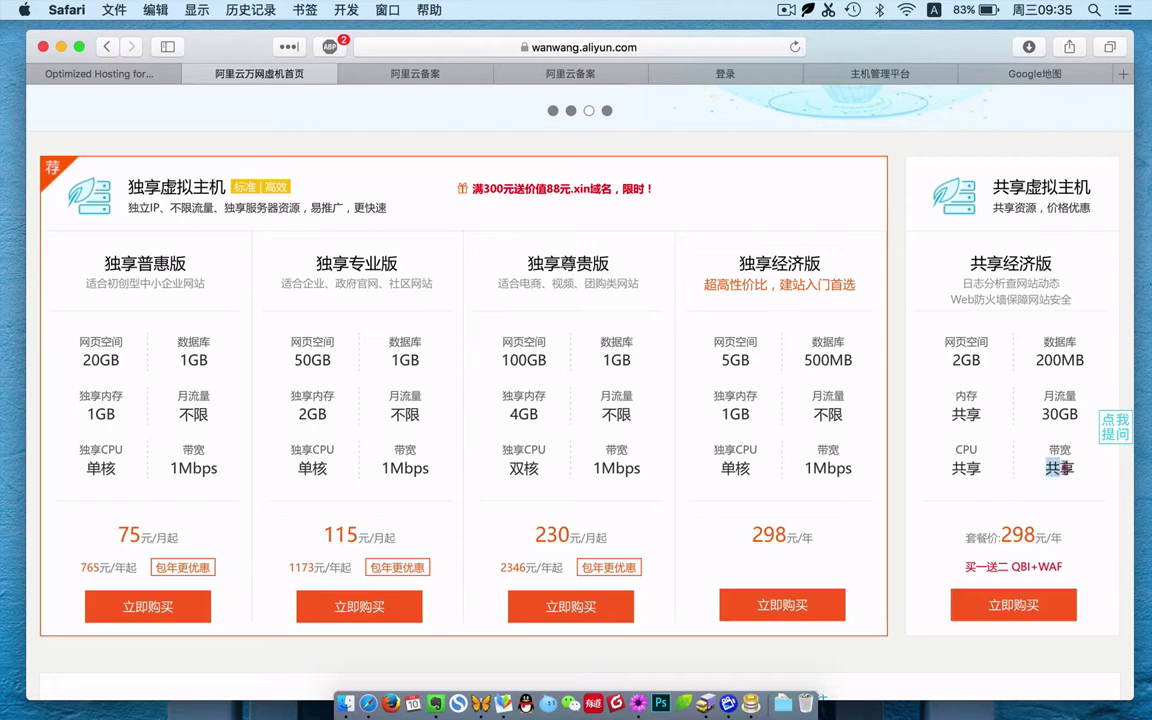
- Review the 产品概述 section and the hosting comparison table, and return to the plan cards
scroll(928, 511, down, 5)
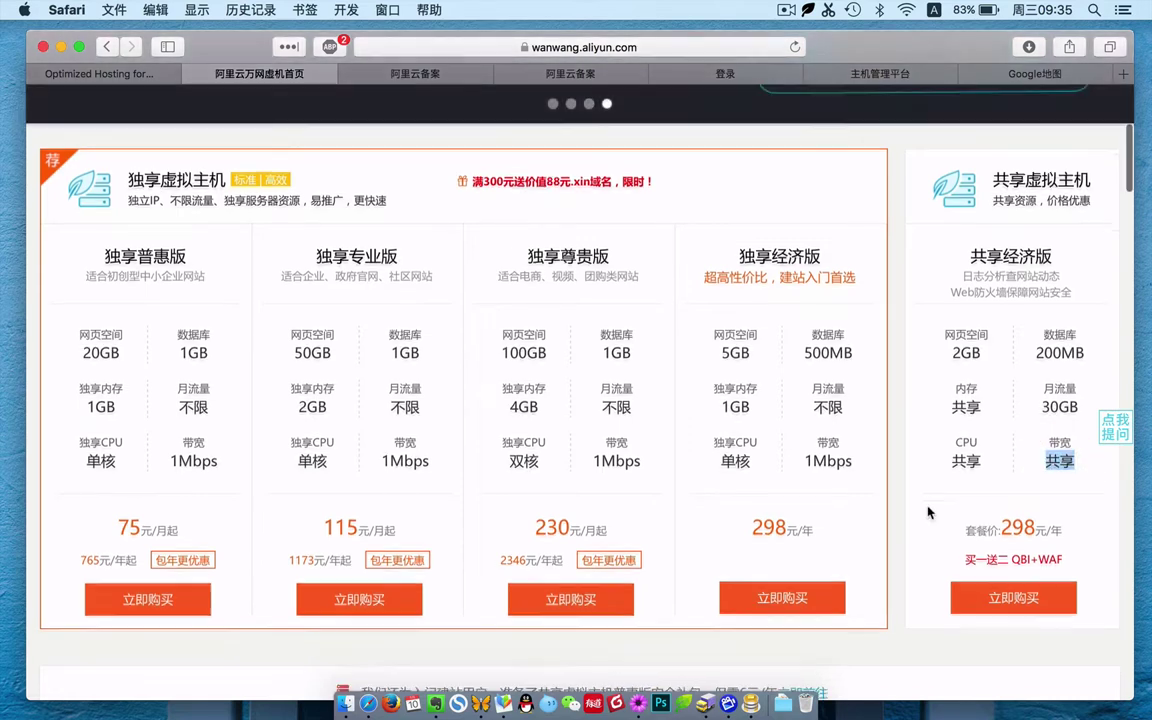
scroll(928, 512, down, 1)
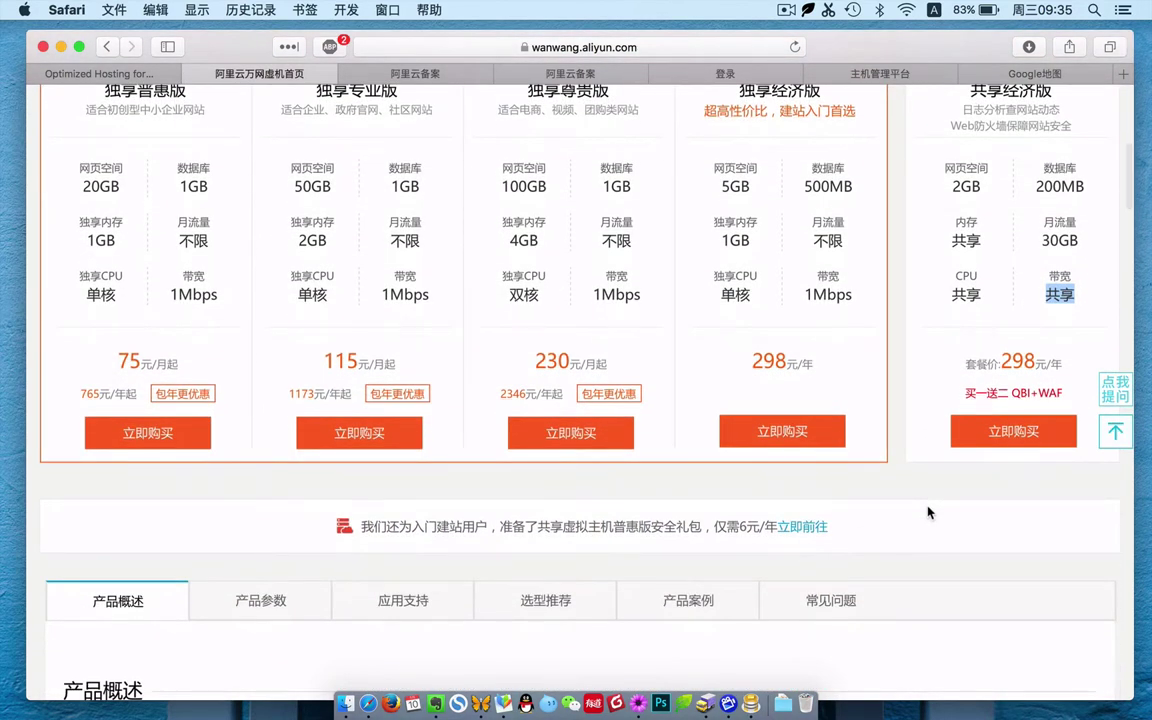
scroll(928, 512, down, 12)
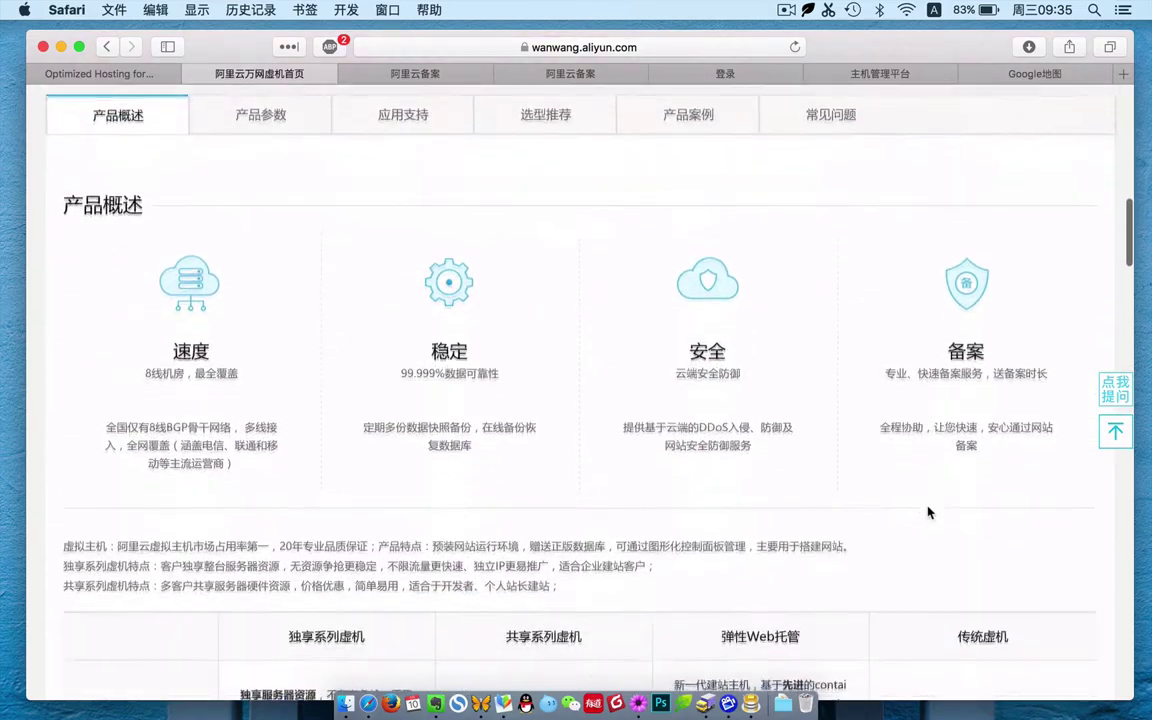
scroll(928, 512, down, 2)
scroll(928, 512, down, 6)
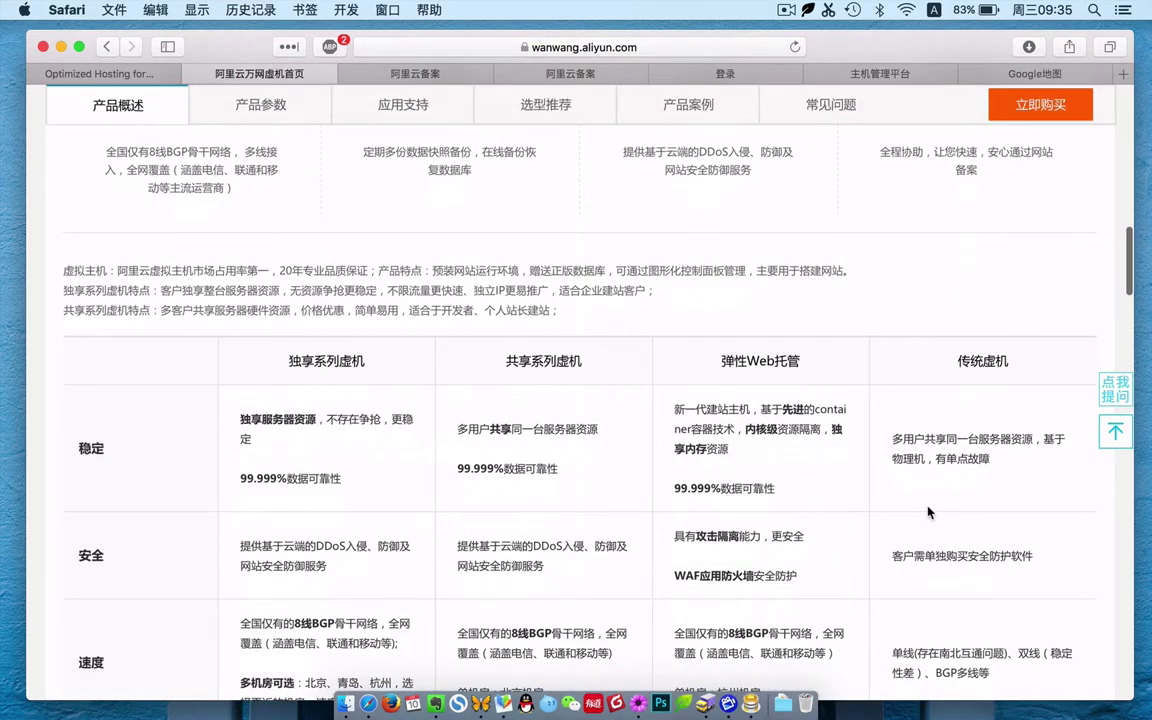
scroll(928, 512, down, 4)
scroll(928, 512, up, 15)
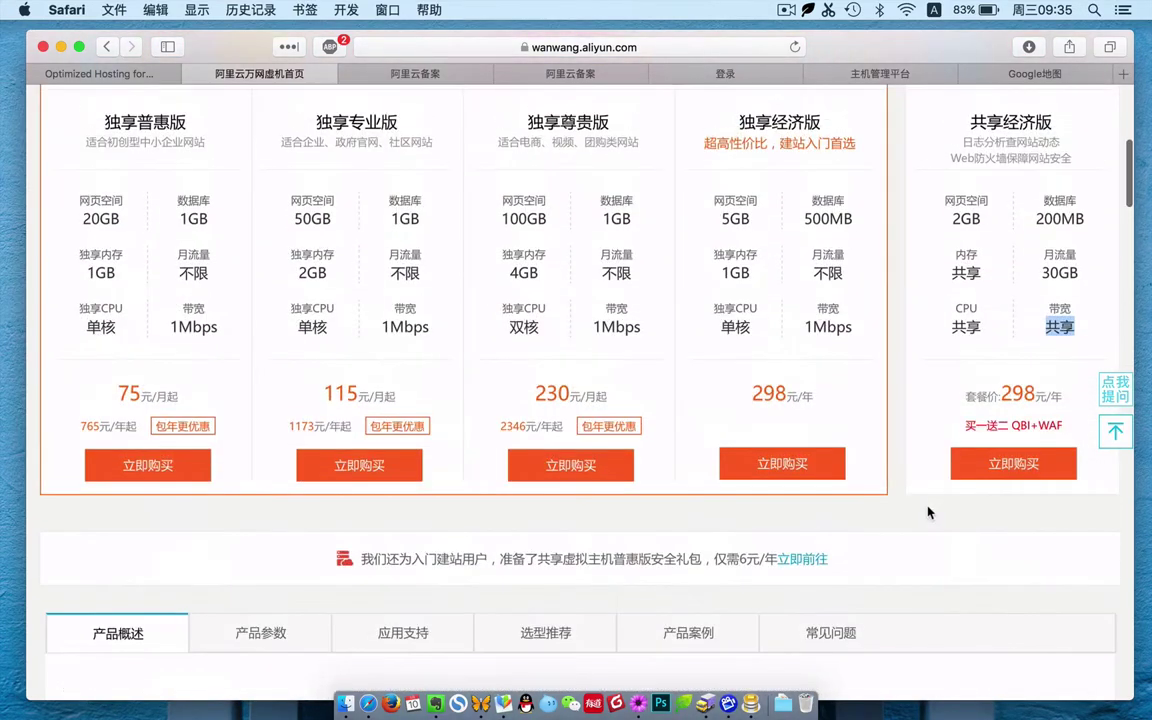
scroll(928, 512, up, 5)
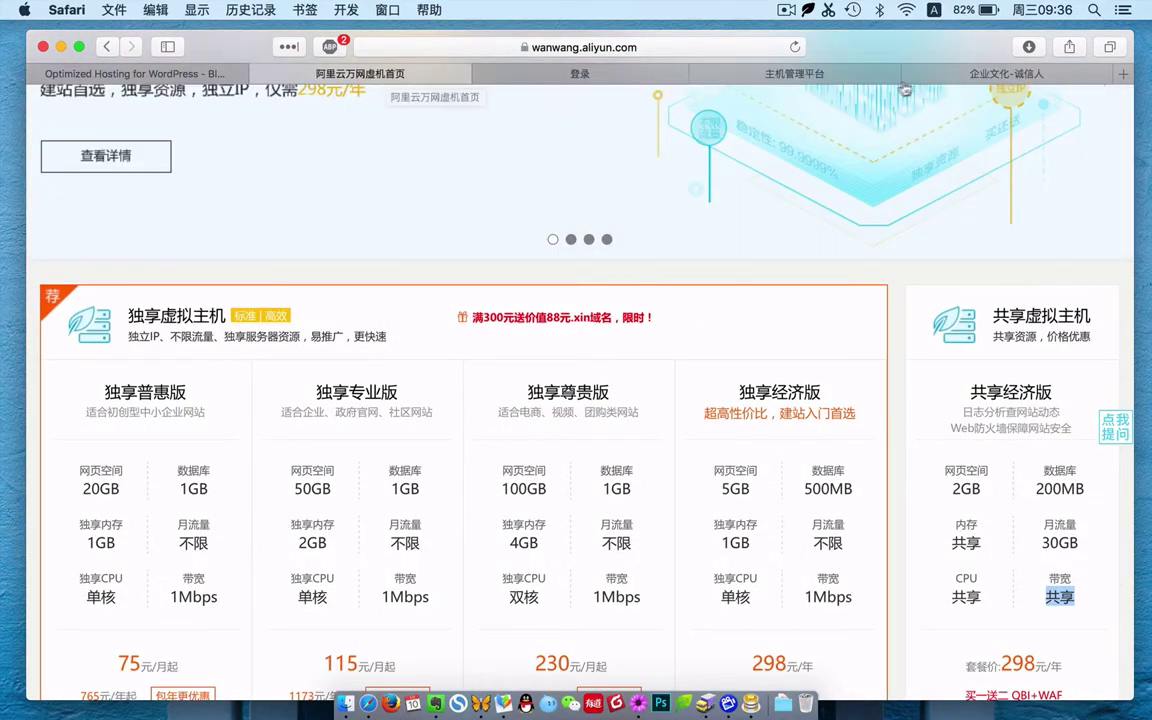
- Switch to the 企业文化-诚信人 page on chengxinren.com and go through its full-screen image sections to observe how they load
click(960, 73)
click(638, 524)
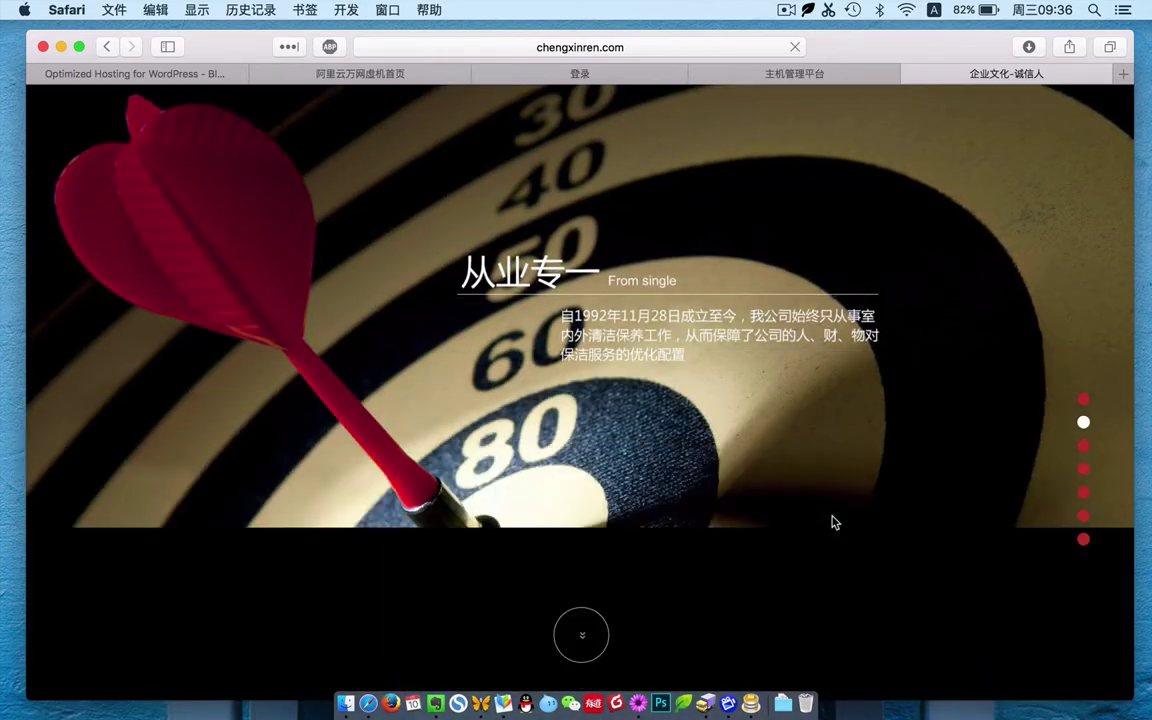
scroll(835, 522, down, 2)
scroll(835, 522, down, 2)
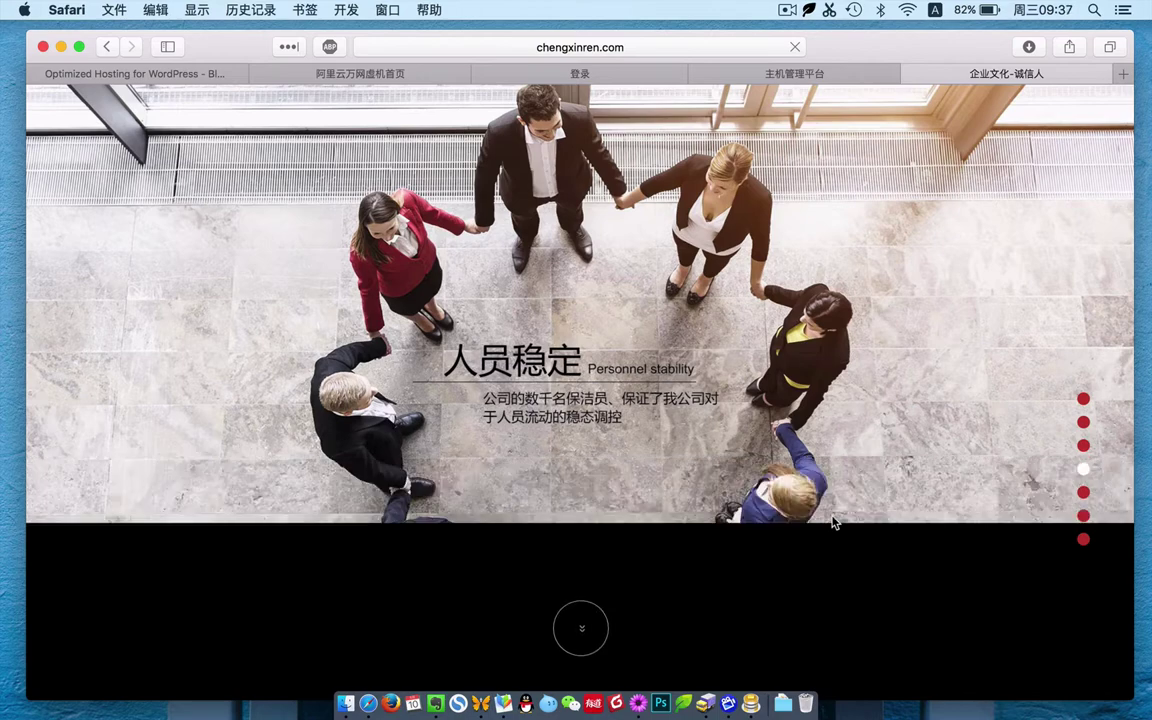
scroll(835, 522, down, 2)
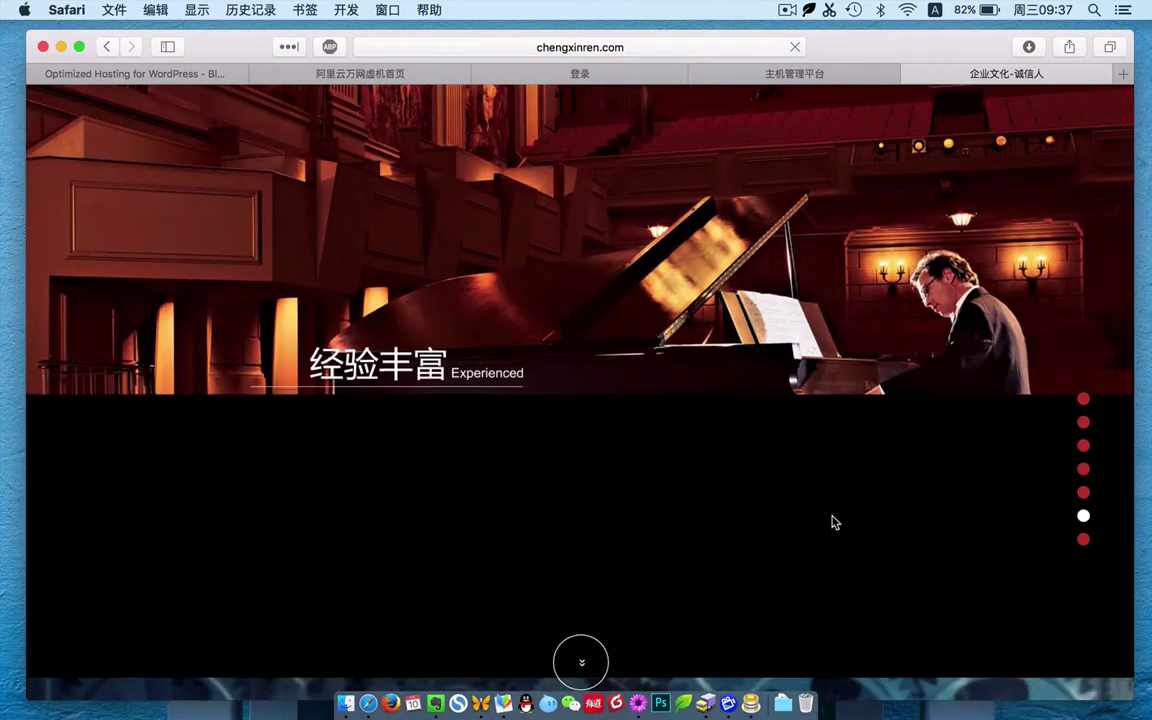
scroll(832, 522, down, 2)
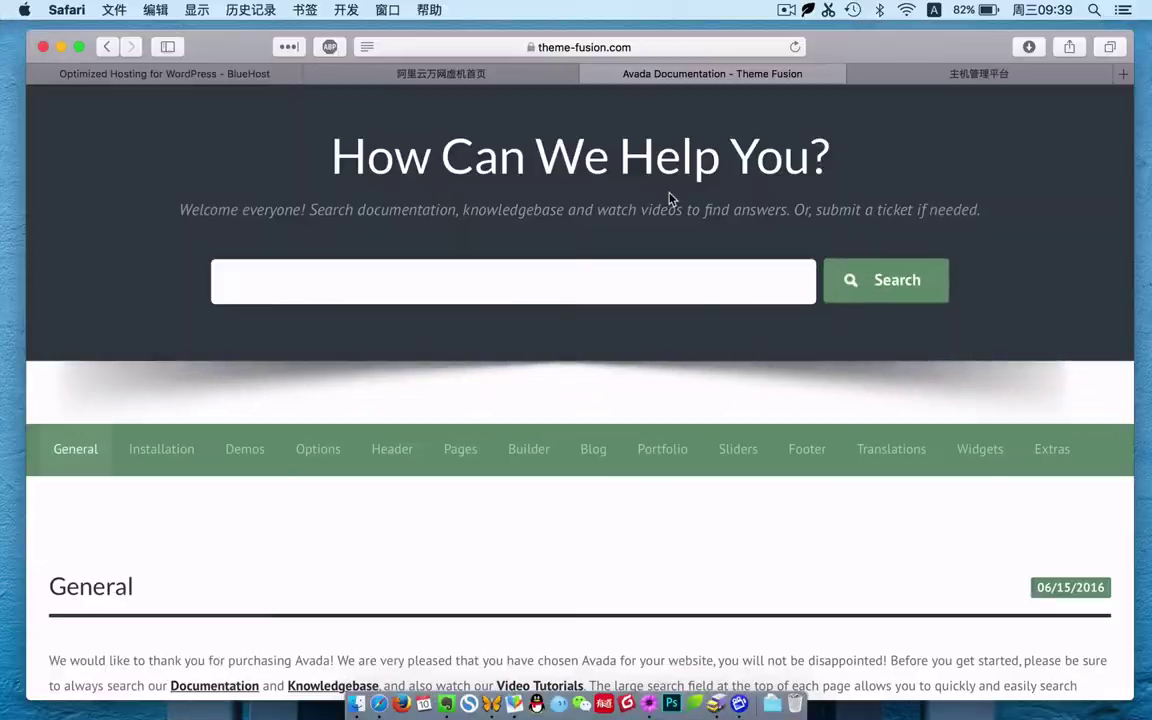
- Open the Requirements For Avada section in the Avada documentation and highlight the WordPress, PHP and MySQL version requirements
mouse_move(75, 450)
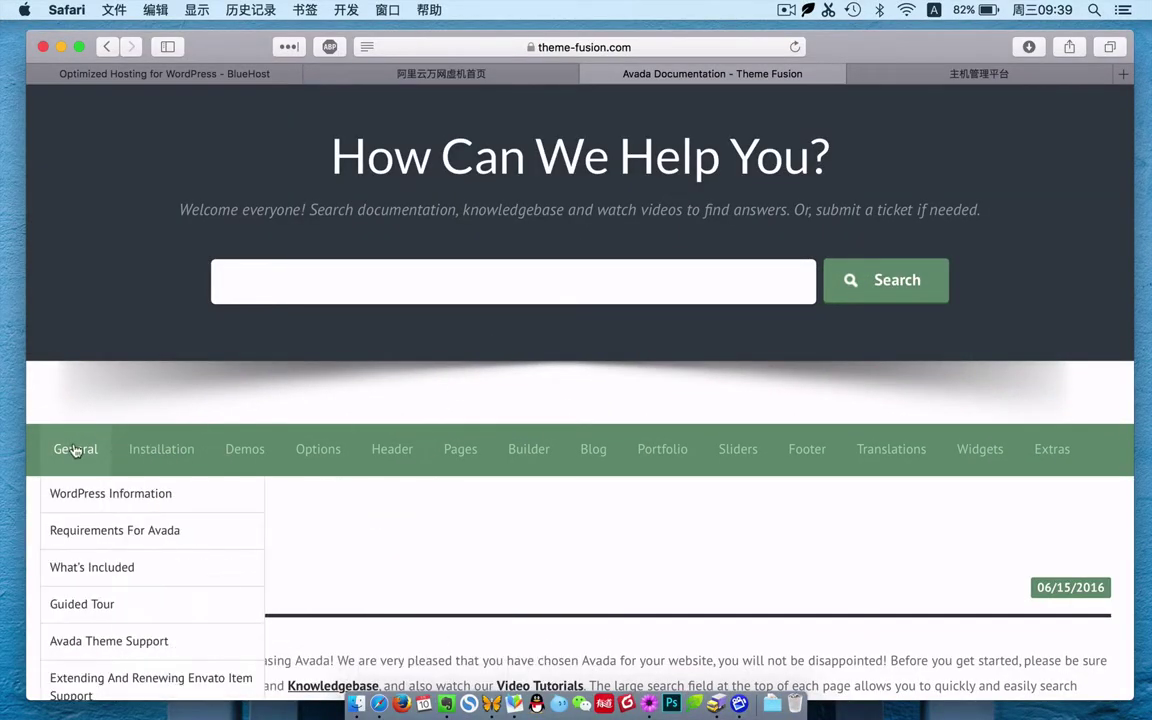
click(116, 531)
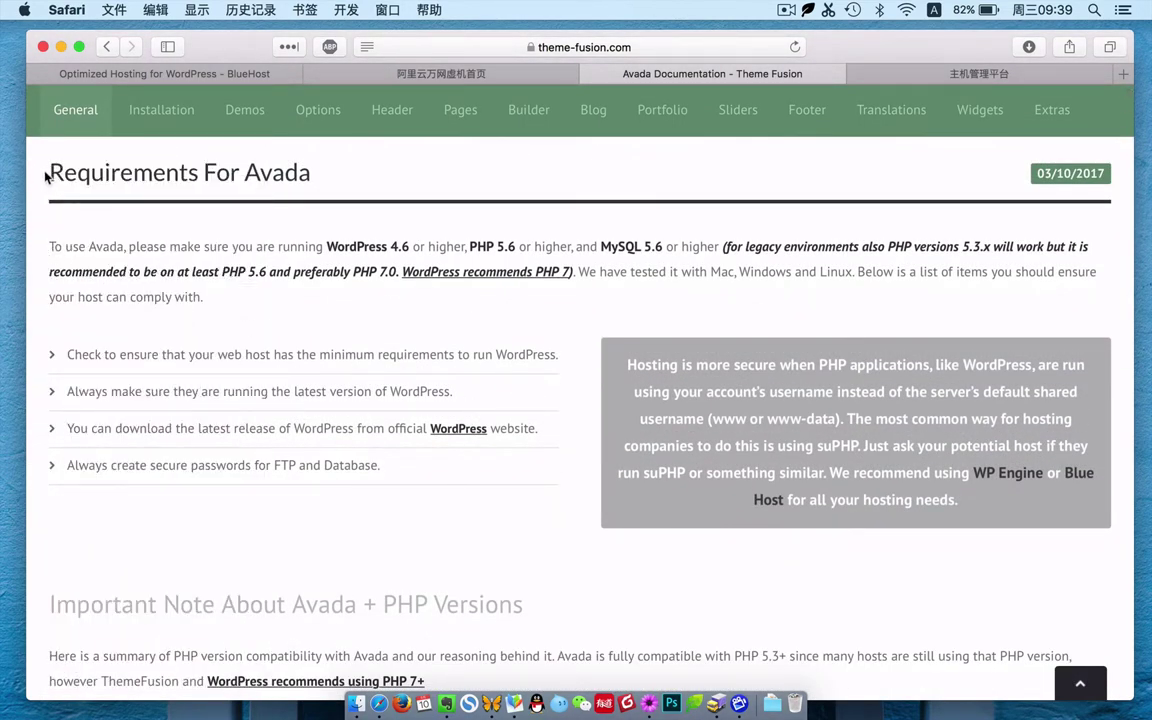
mouse_move(45, 177)
mouse_down()
mouse_move(150, 190)
mouse_move(296, 231)
mouse_move(323, 305)
mouse_up()
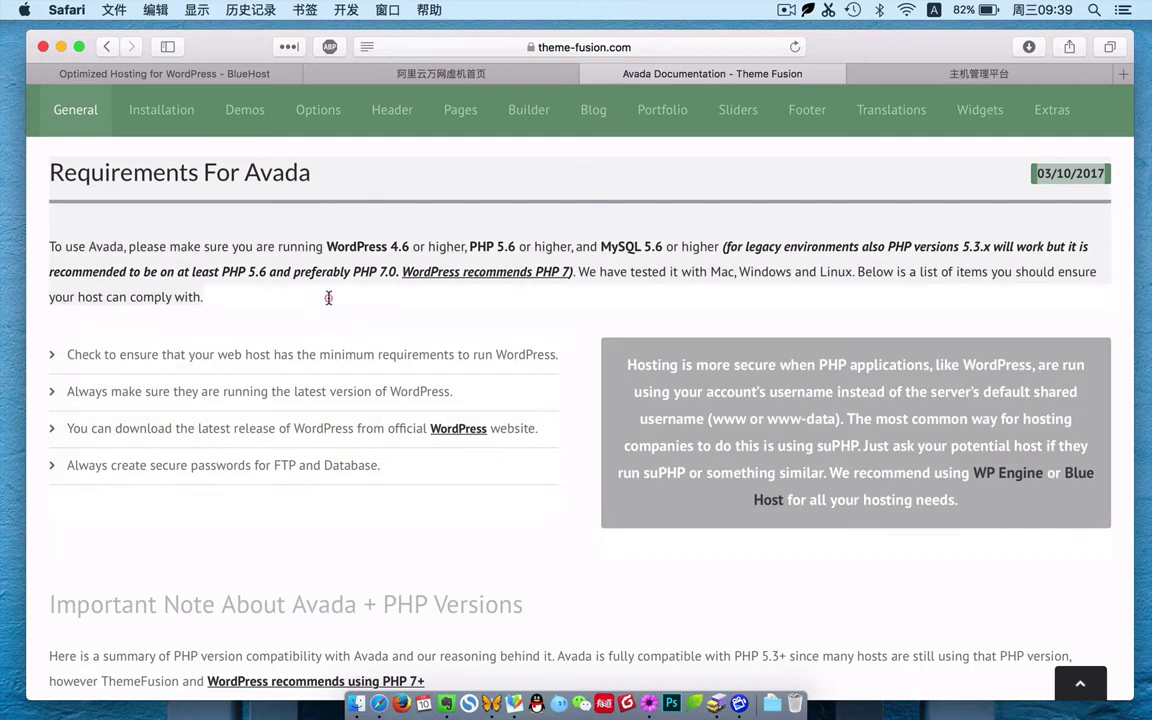
click(368, 246)
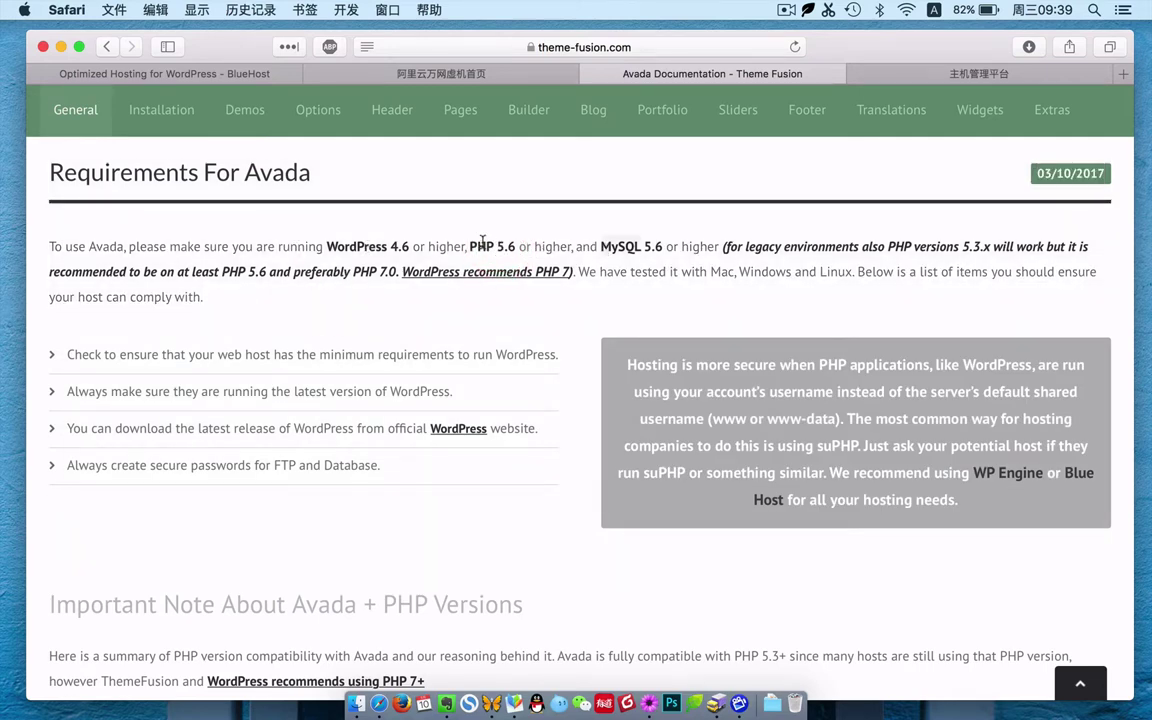
drag(482, 242, 619, 240)
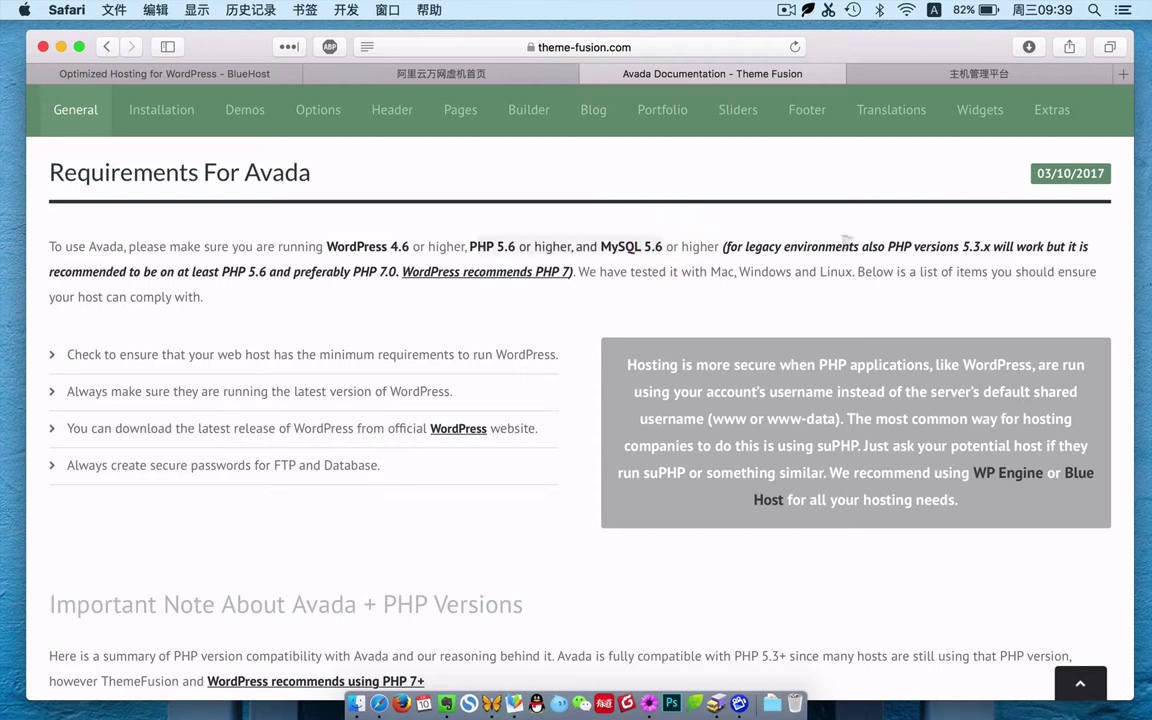
drag(947, 244, 340, 263)
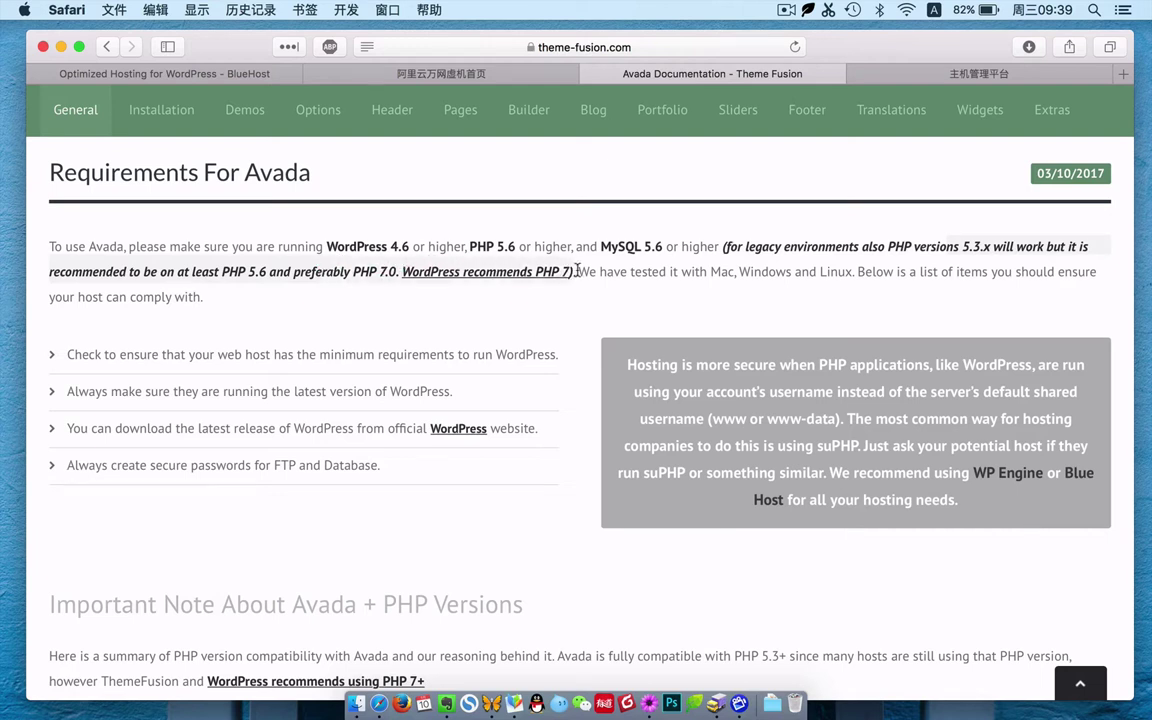
drag(601, 278, 388, 274)
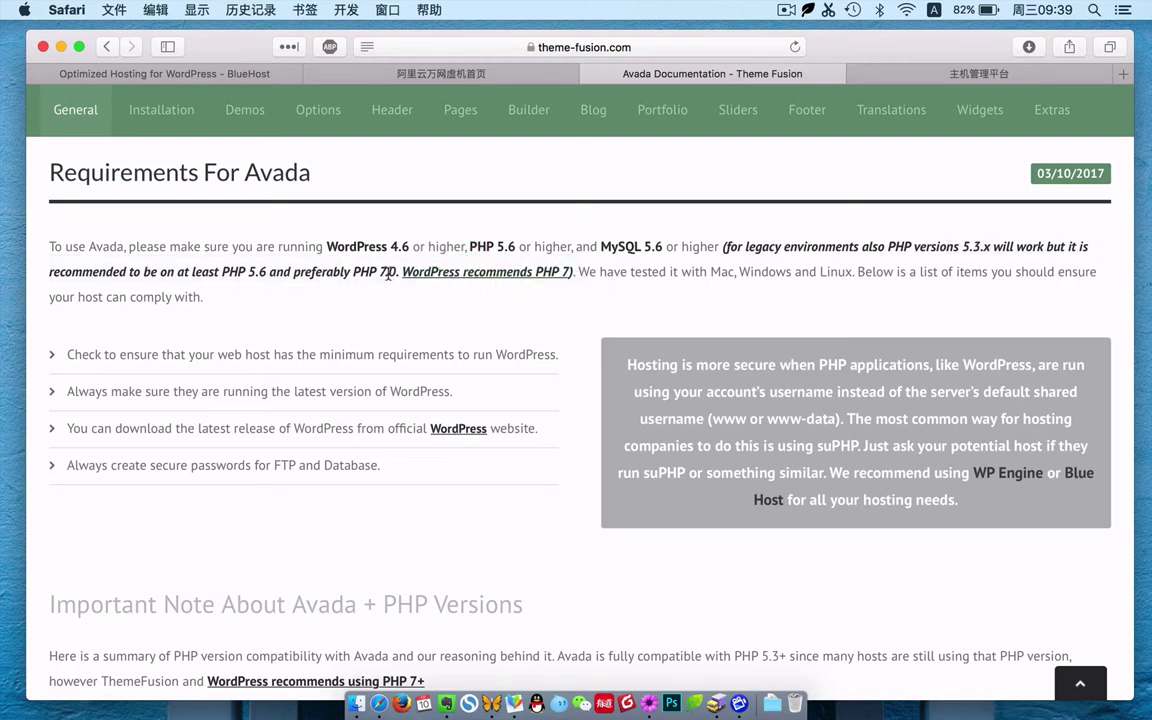
drag(601, 268, 712, 268)
- Review the Avada notes on PHP versions and highlight the Recommended PHP Configuration Limits list
click(95, 358)
scroll(283, 494, down, 15)
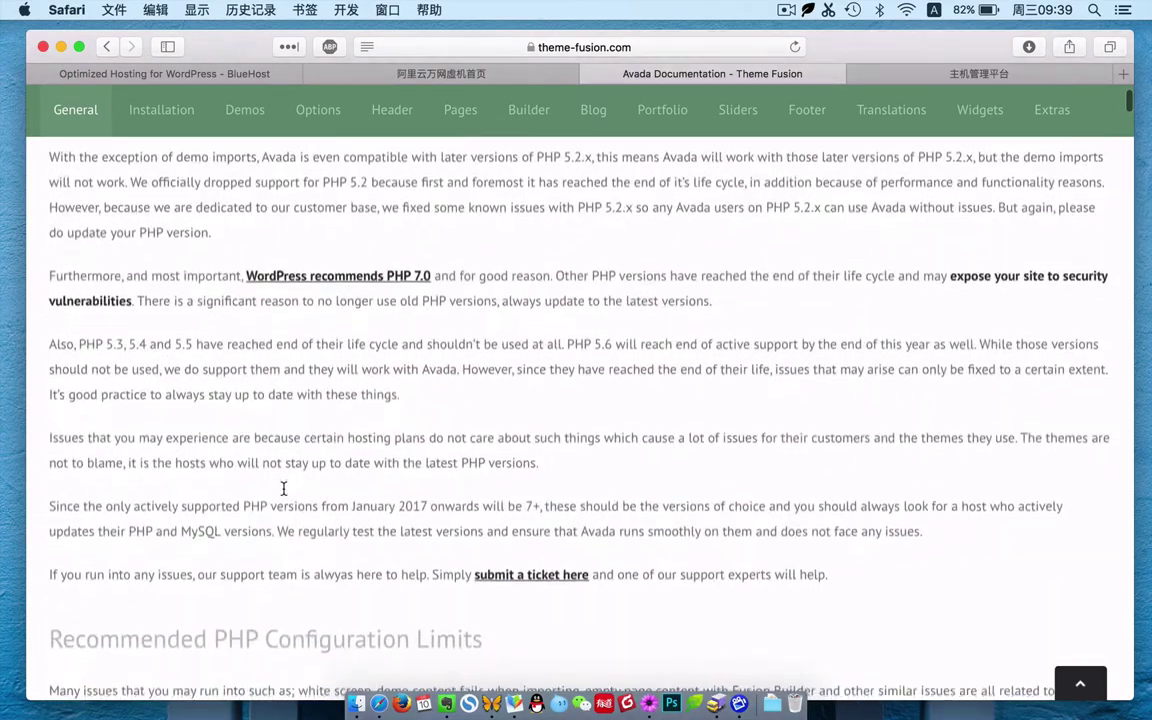
scroll(283, 490, down, 7)
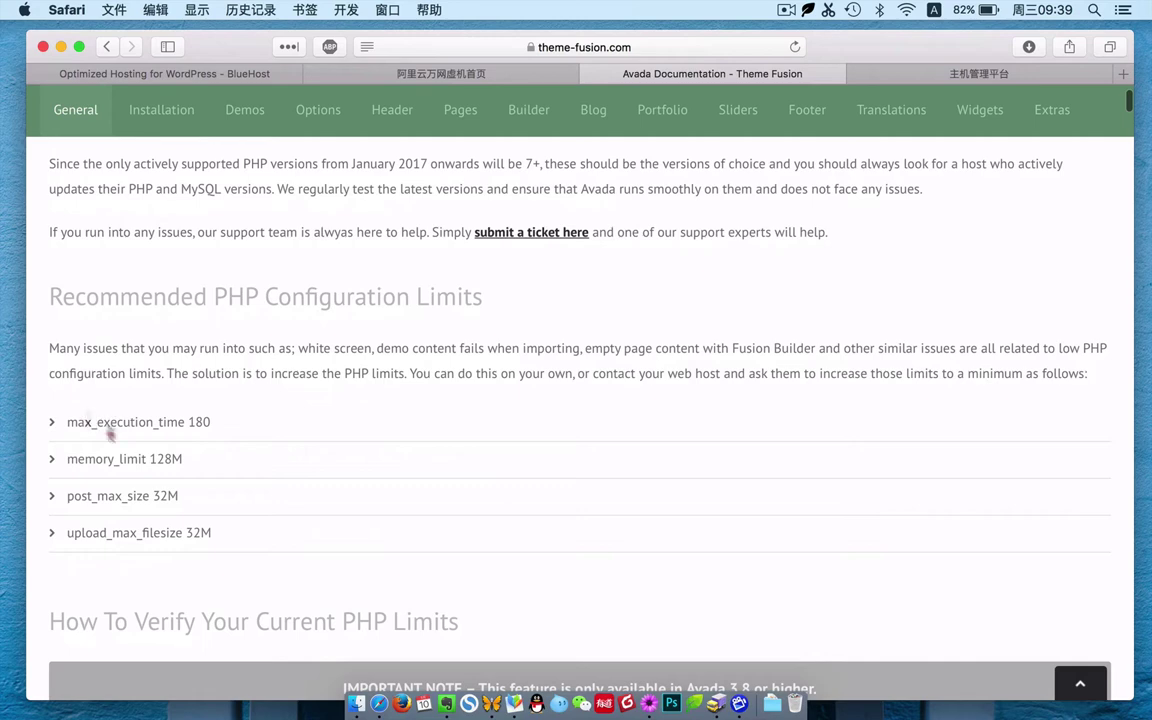
click(230, 534)
scroll(315, 556, down, 2)
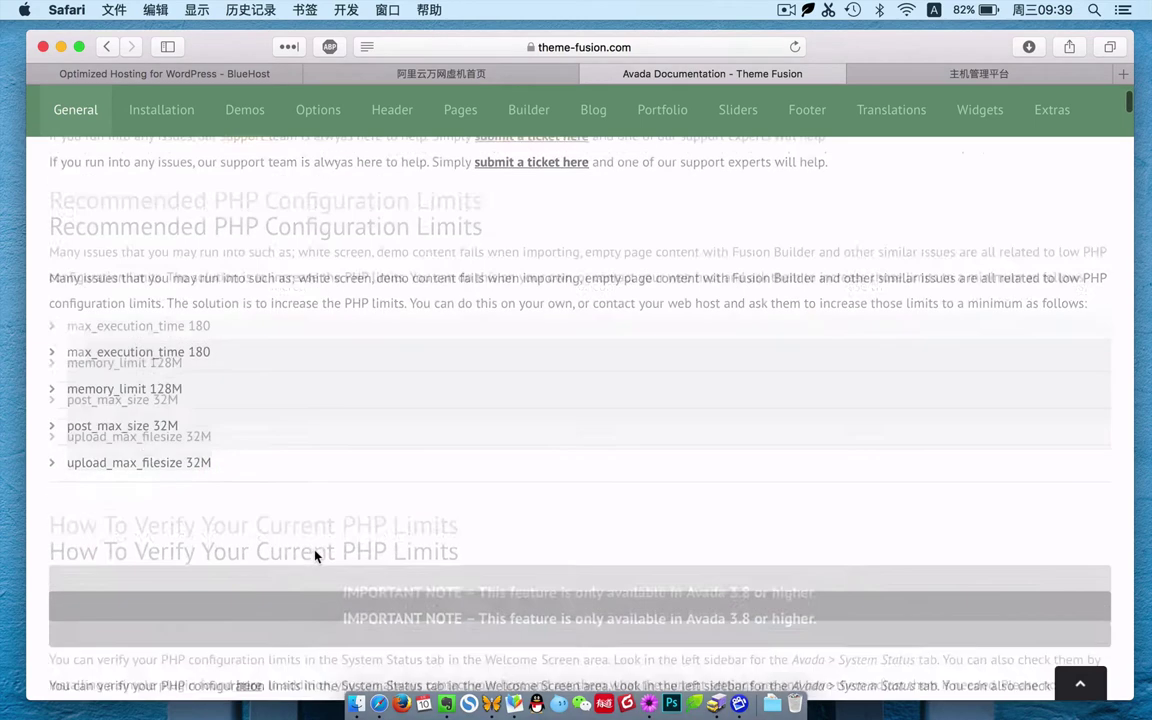
scroll(315, 556, down, 3)
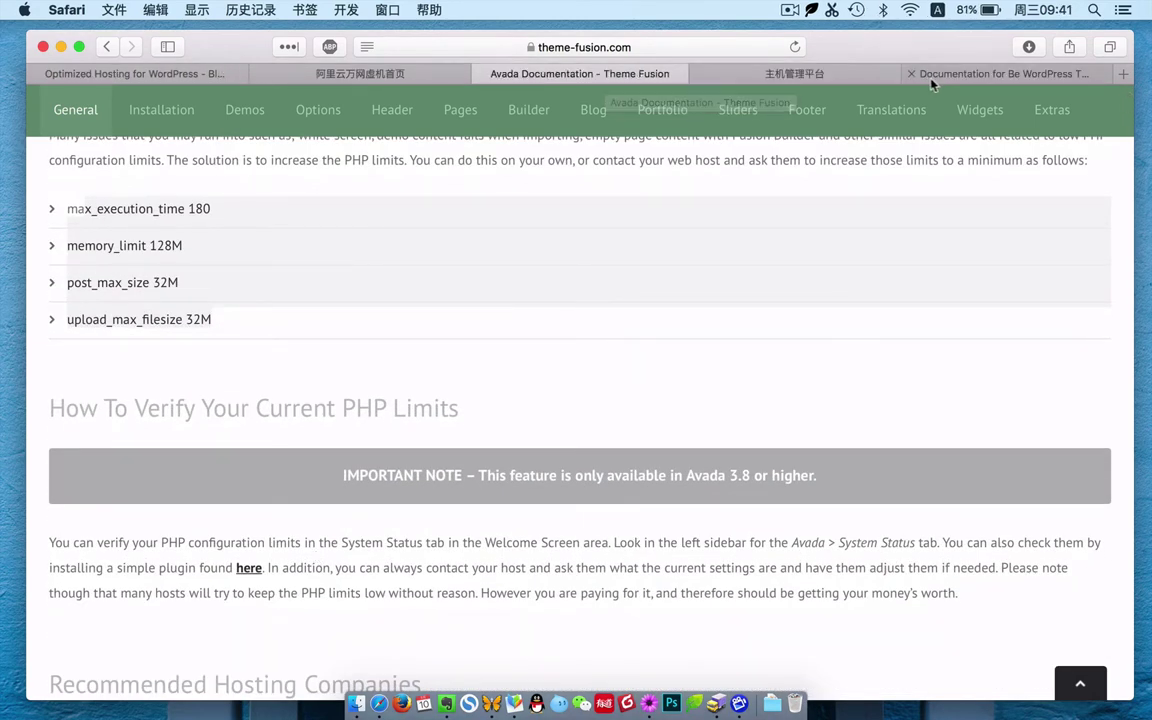
- Switch to the Be WordPress theme documentation and highlight the host recommendation in the 13. Hosting section
click(955, 69)
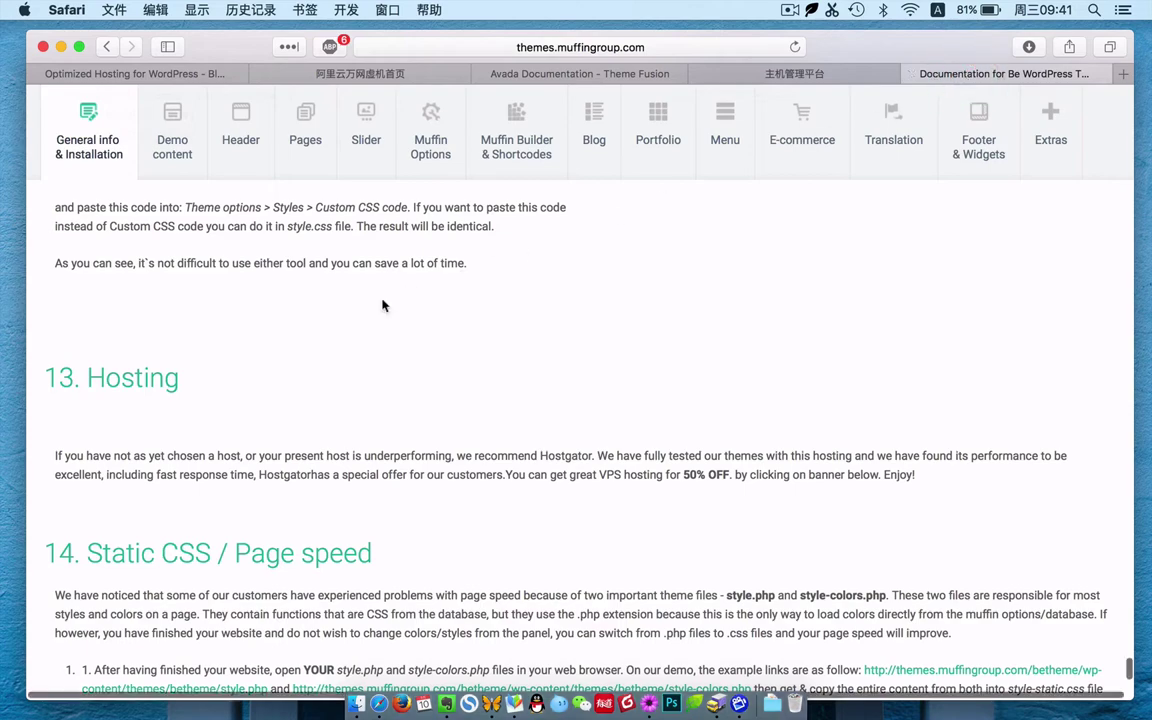
scroll(382, 305, down, 1)
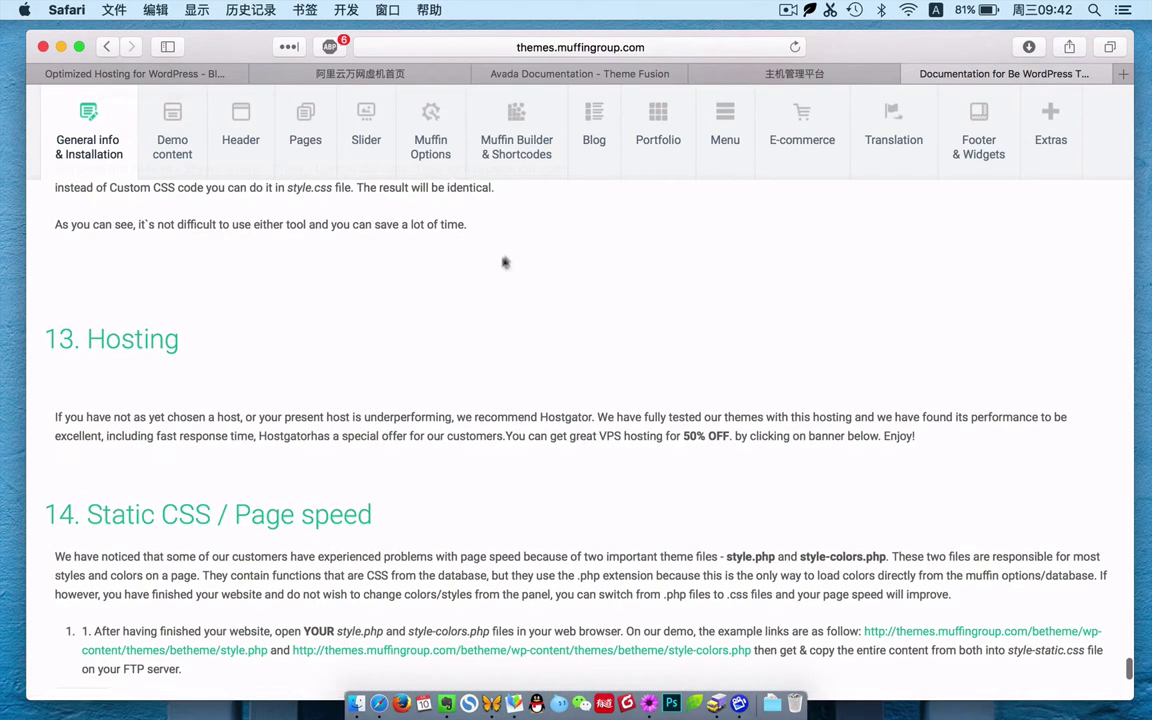
scroll(336, 379, down, 3)
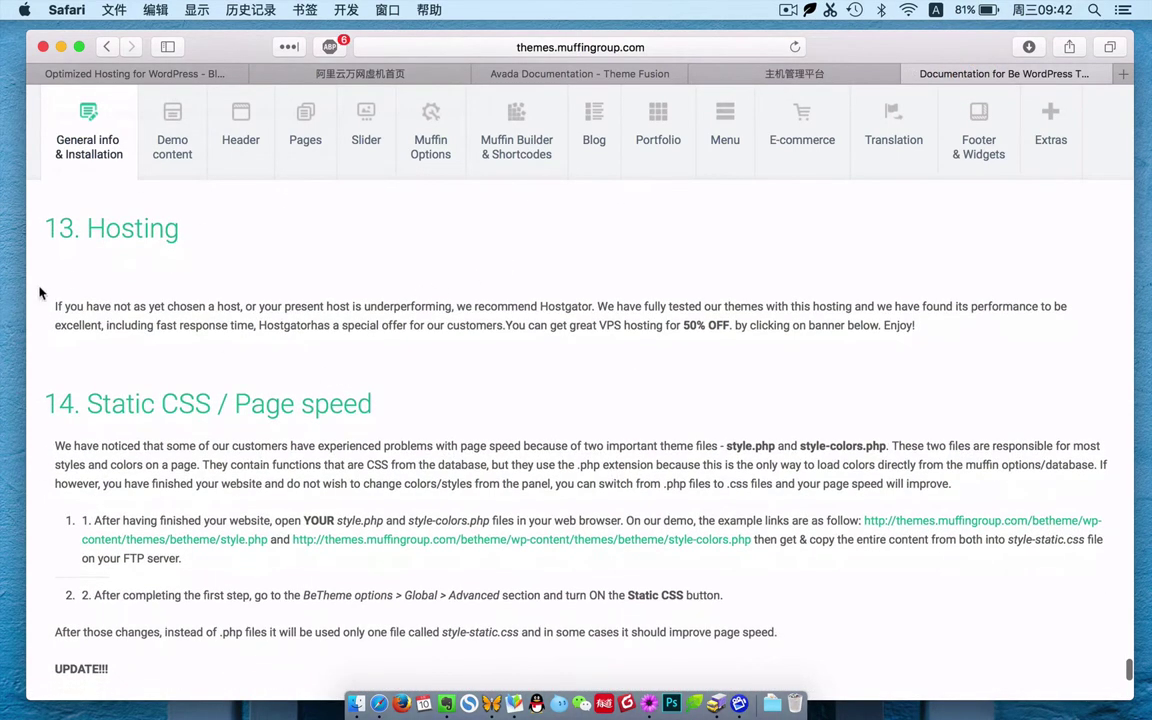
triple_click(404, 301)
click(427, 296)
drag(915, 325, 563, 296)
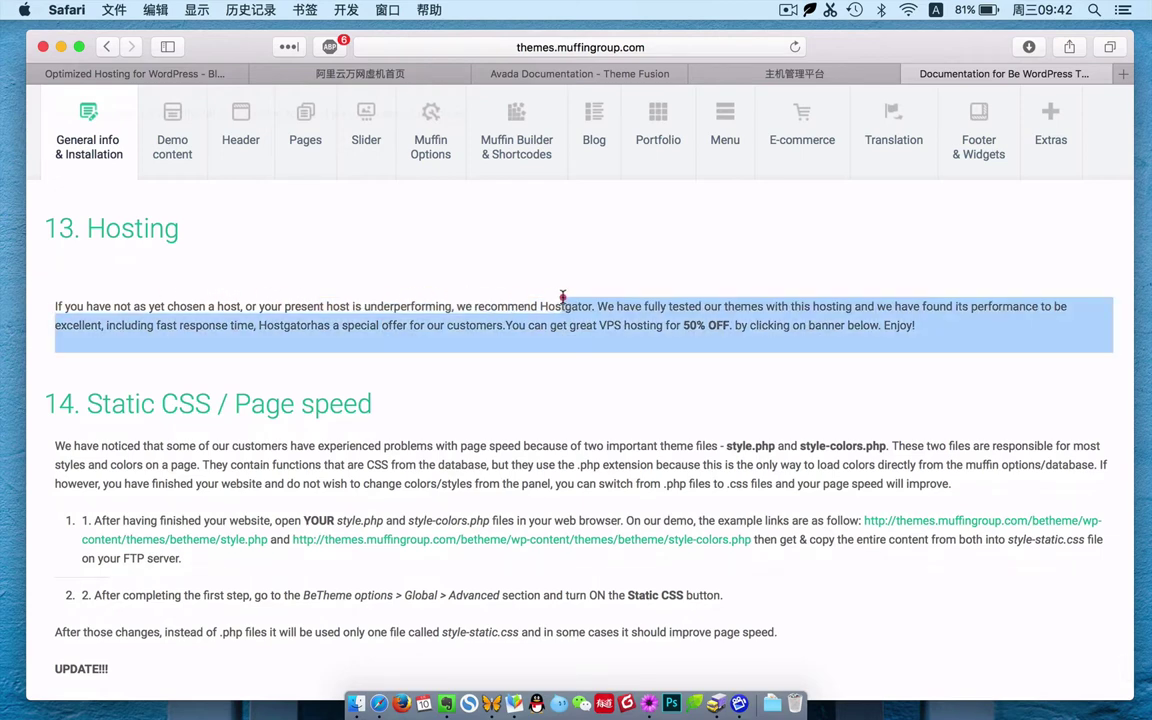
click(658, 318)
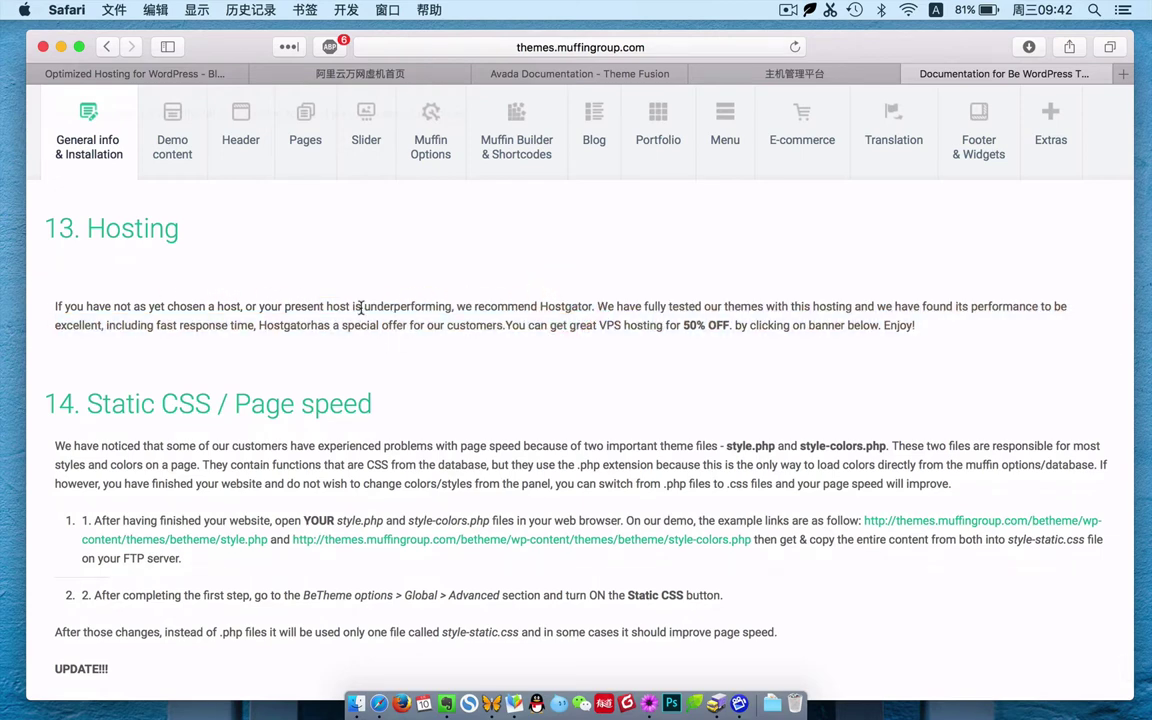
drag(361, 308, 931, 324)
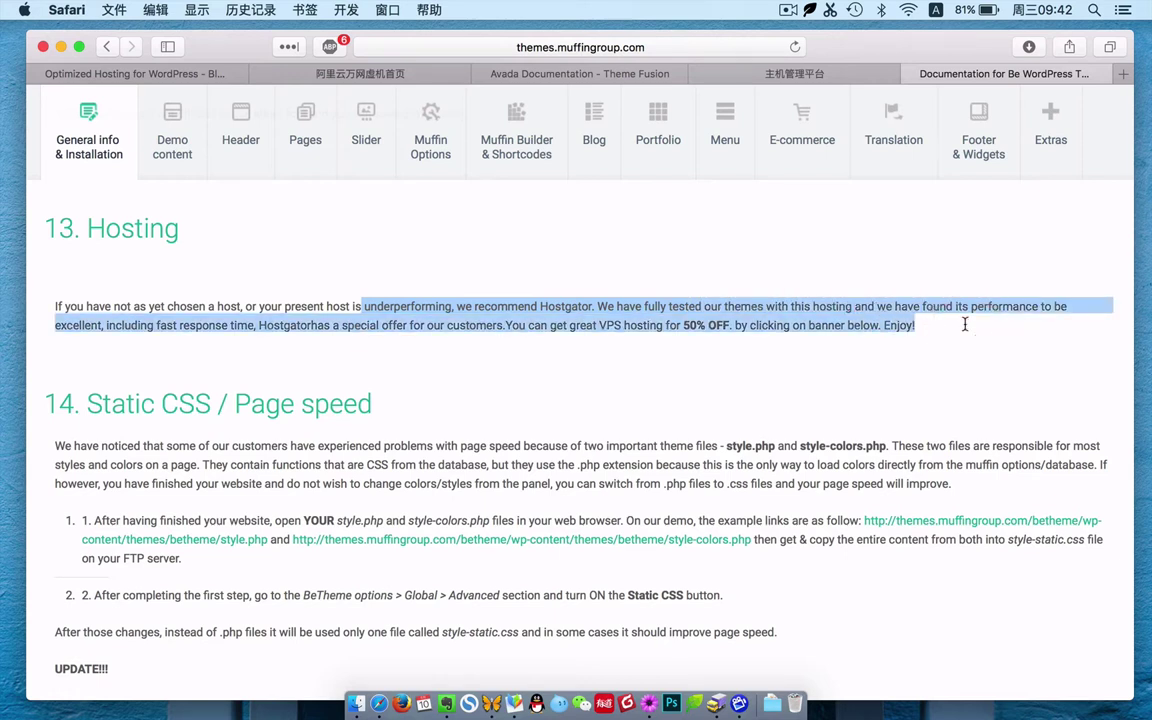
click(965, 324)
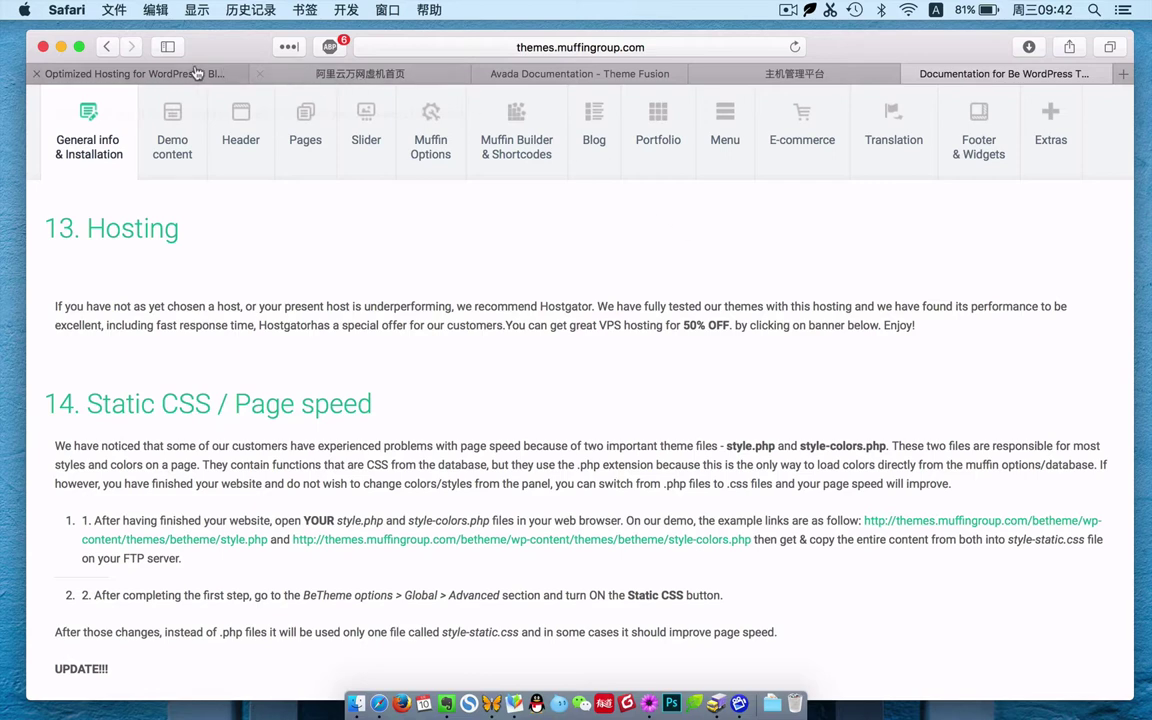
- Return to the Bluehost site and open its WooCommerce hosting page
click(189, 74)
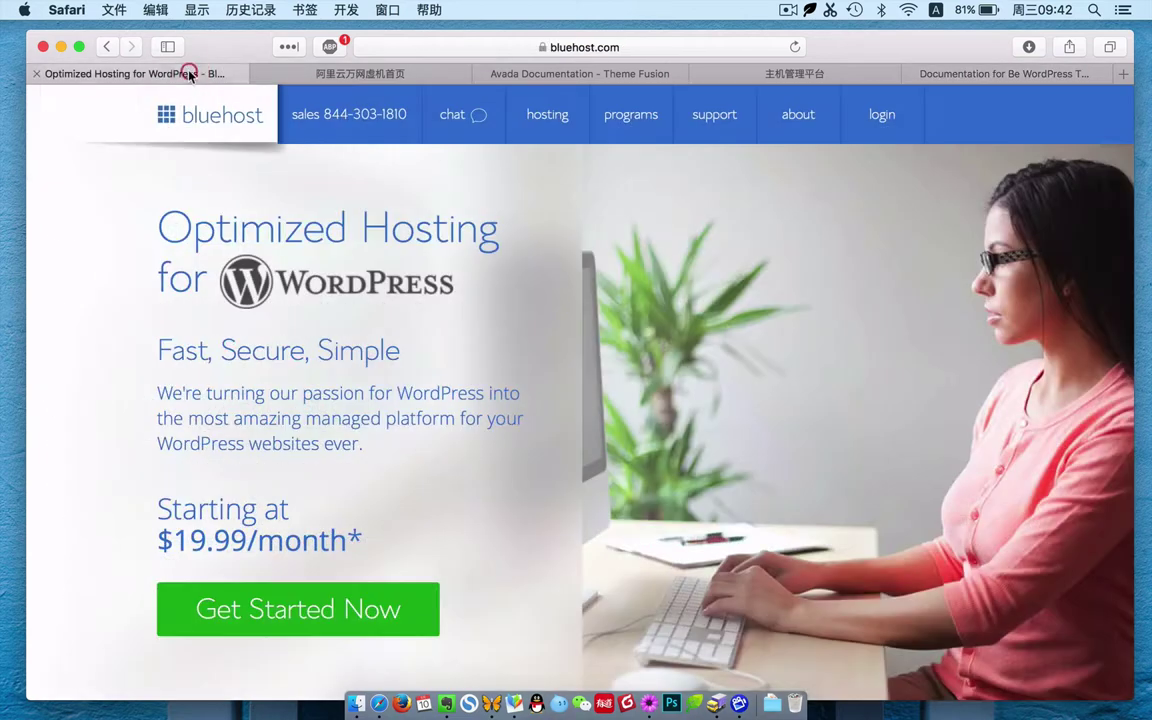
mouse_move(510, 118)
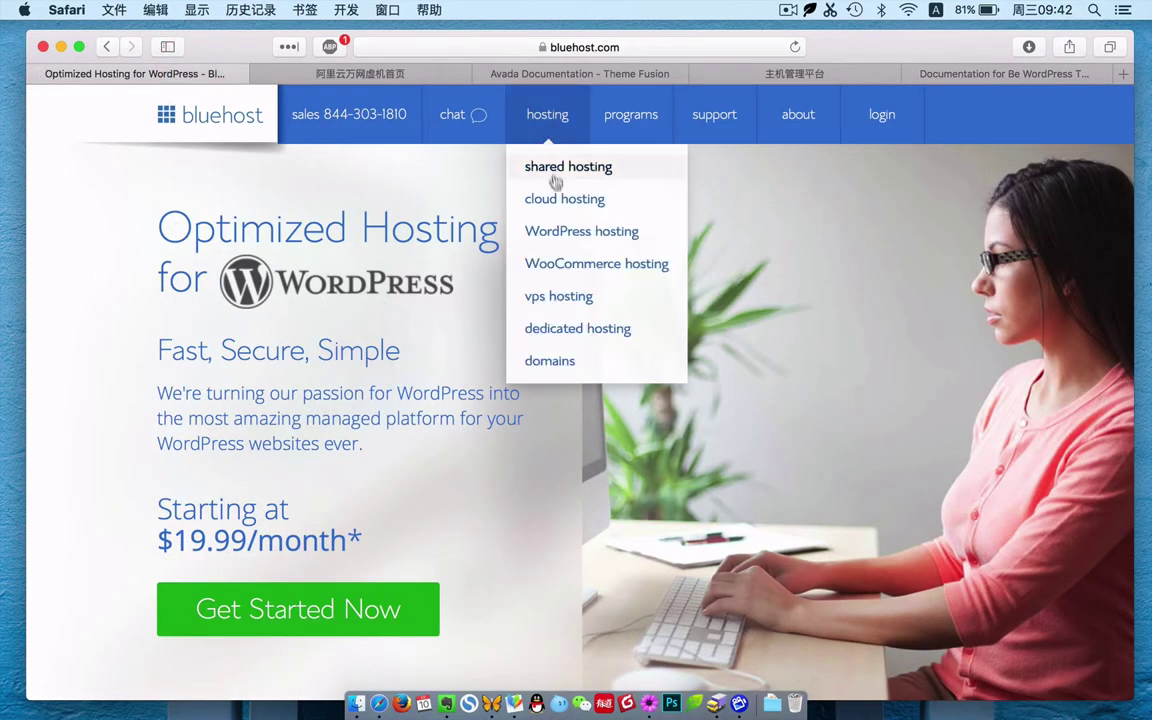
click(571, 268)
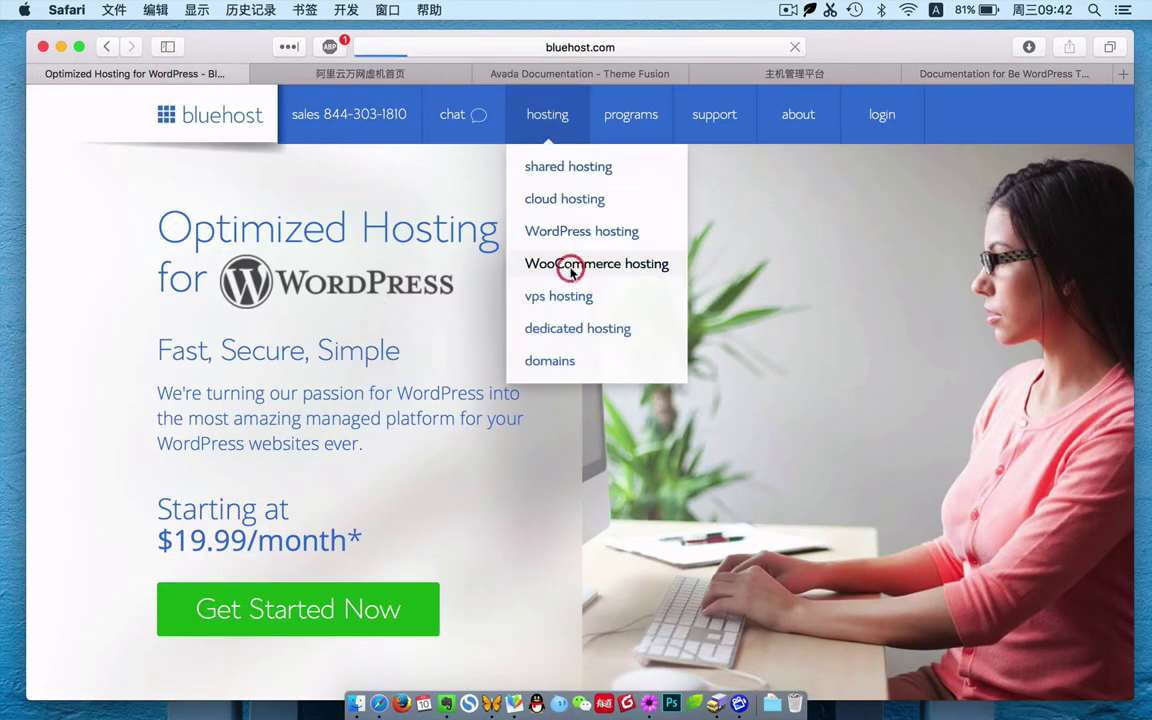
- Show the Green VPN's 区域列表 server regions and 购买套餐 package prices, and close its menu
click(809, 12)
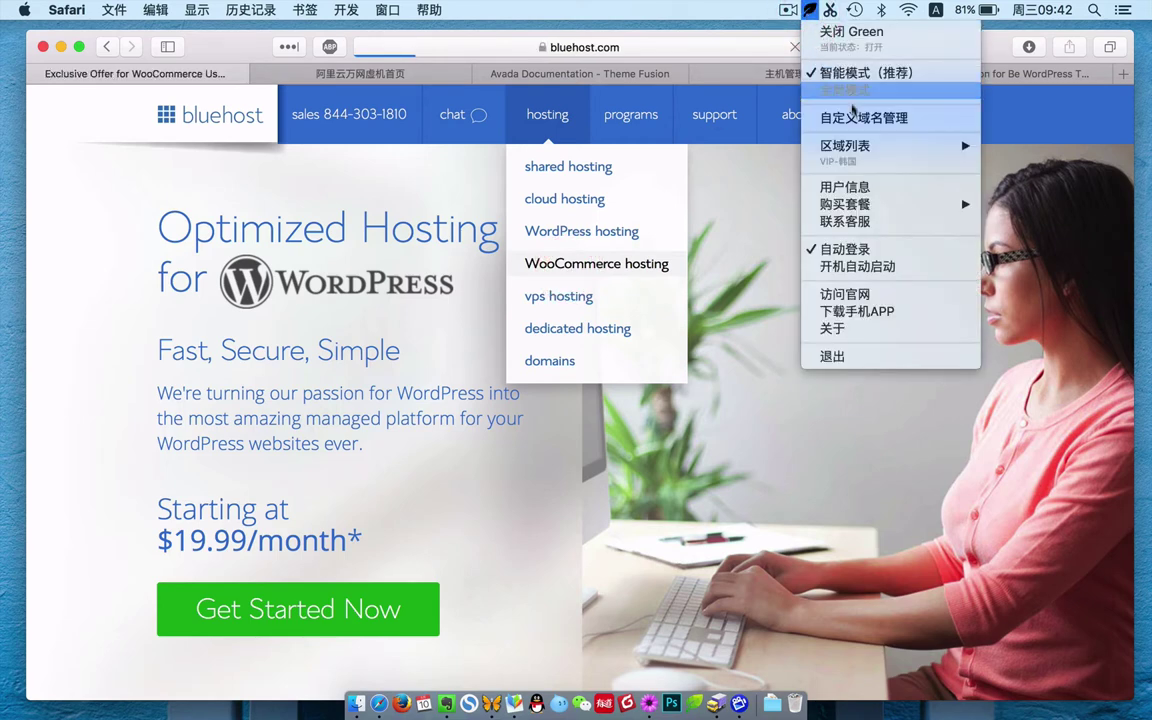
mouse_move(850, 146)
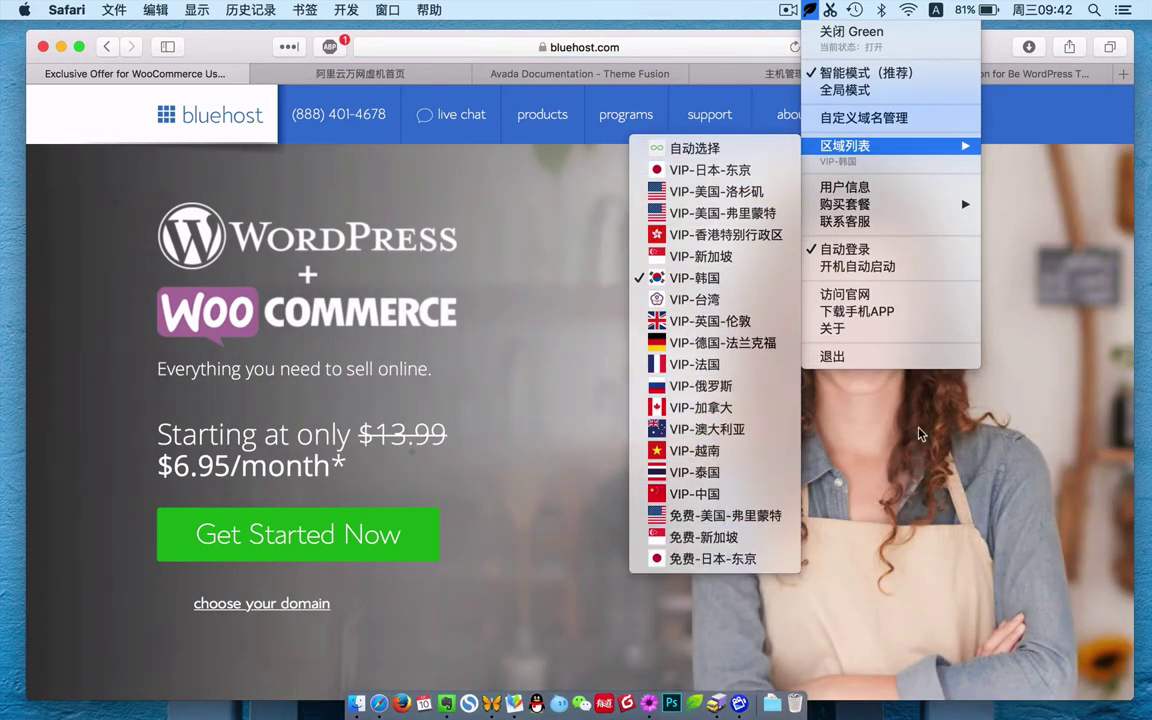
mouse_move(890, 206)
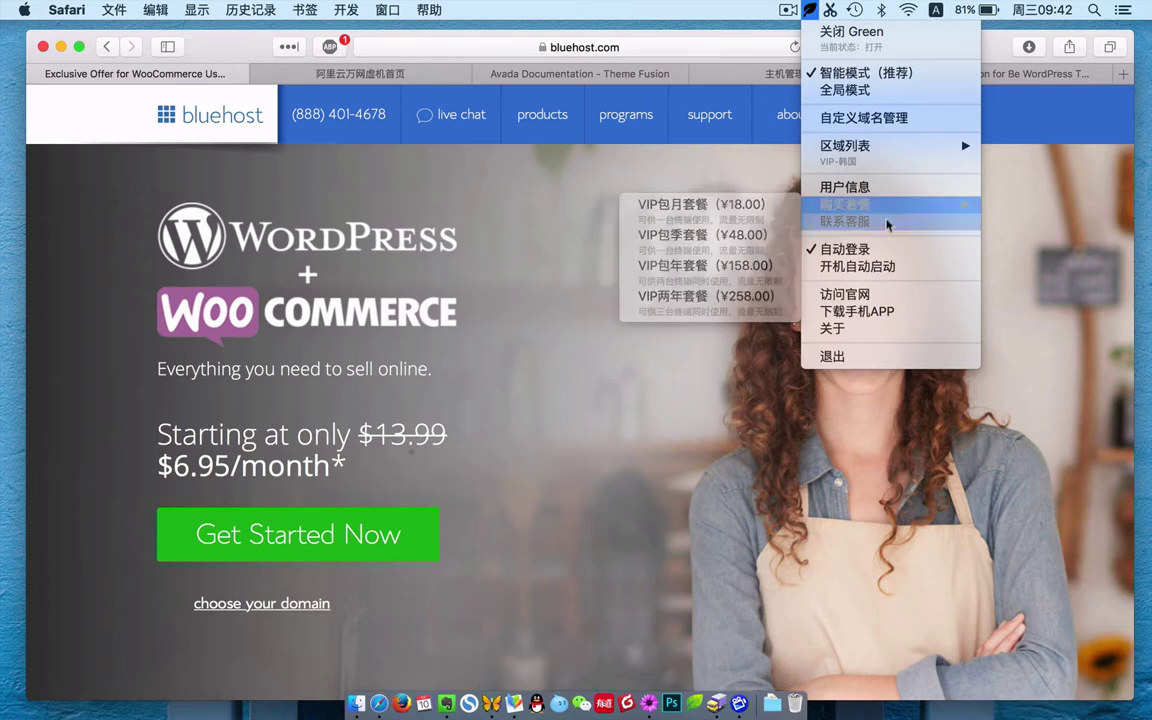
click(686, 481)
- Look through Bluehost's WooCommerce hosting page, including the online store benefits and WordPress tutorial videos, and return to its beginning
scroll(686, 484, down, 3)
scroll(686, 484, down, 10)
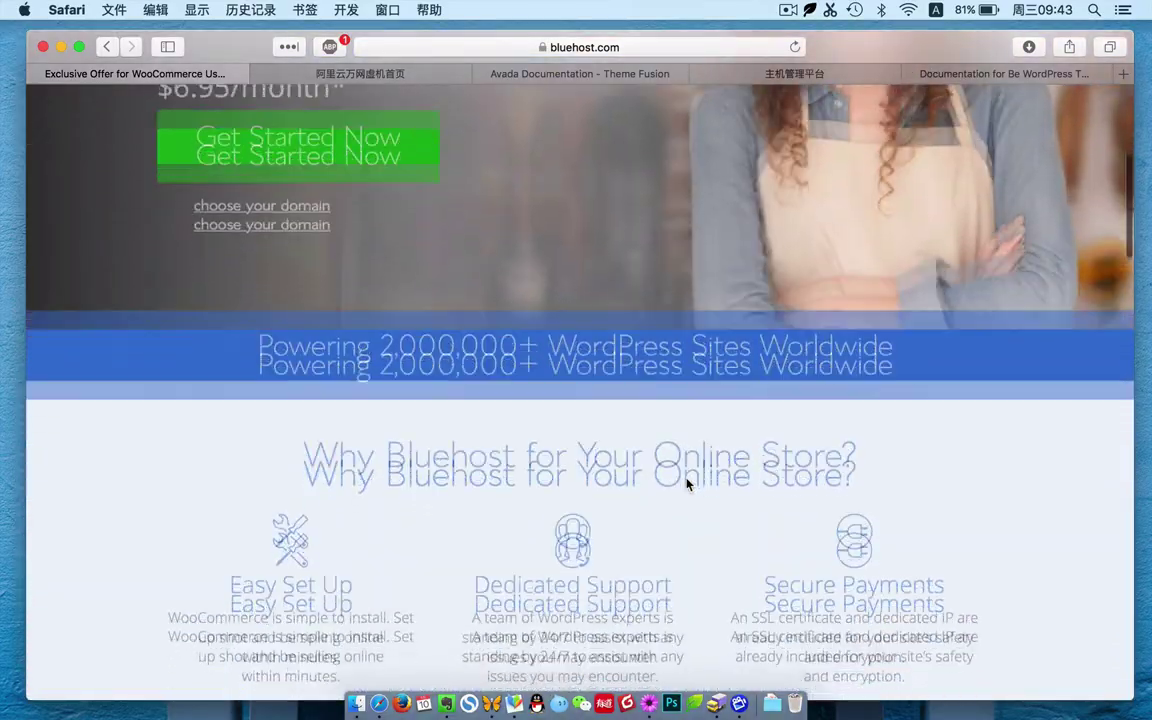
scroll(686, 484, down, 8)
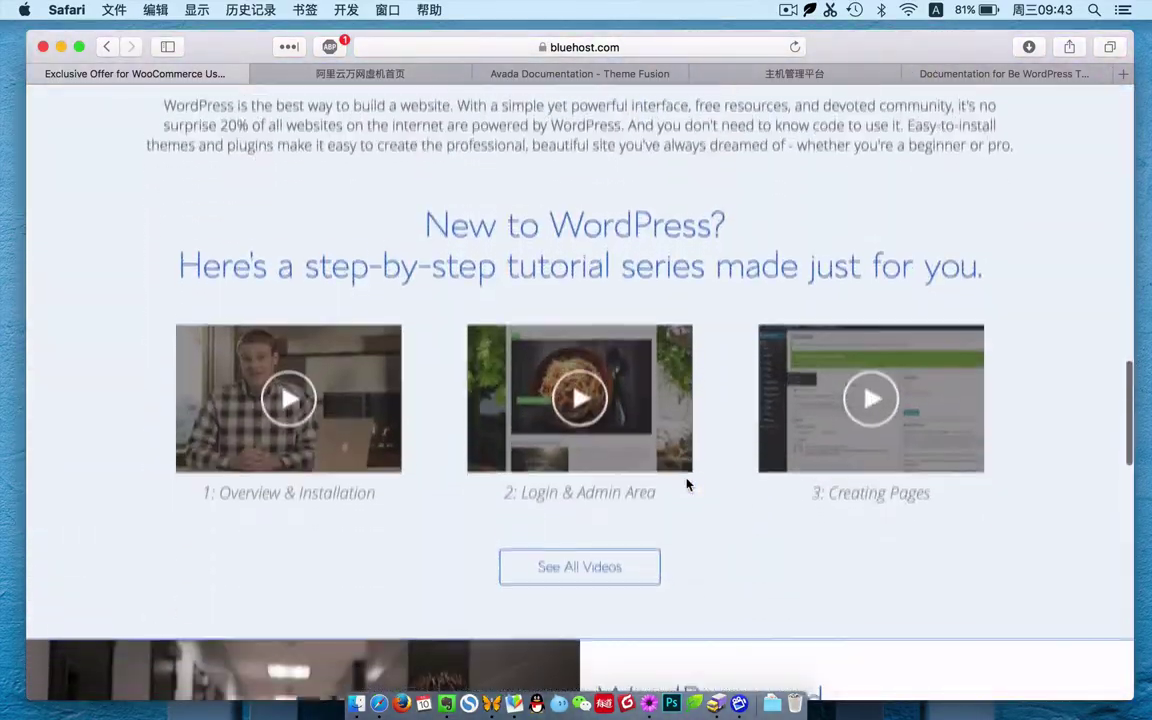
scroll(686, 484, up, 15)
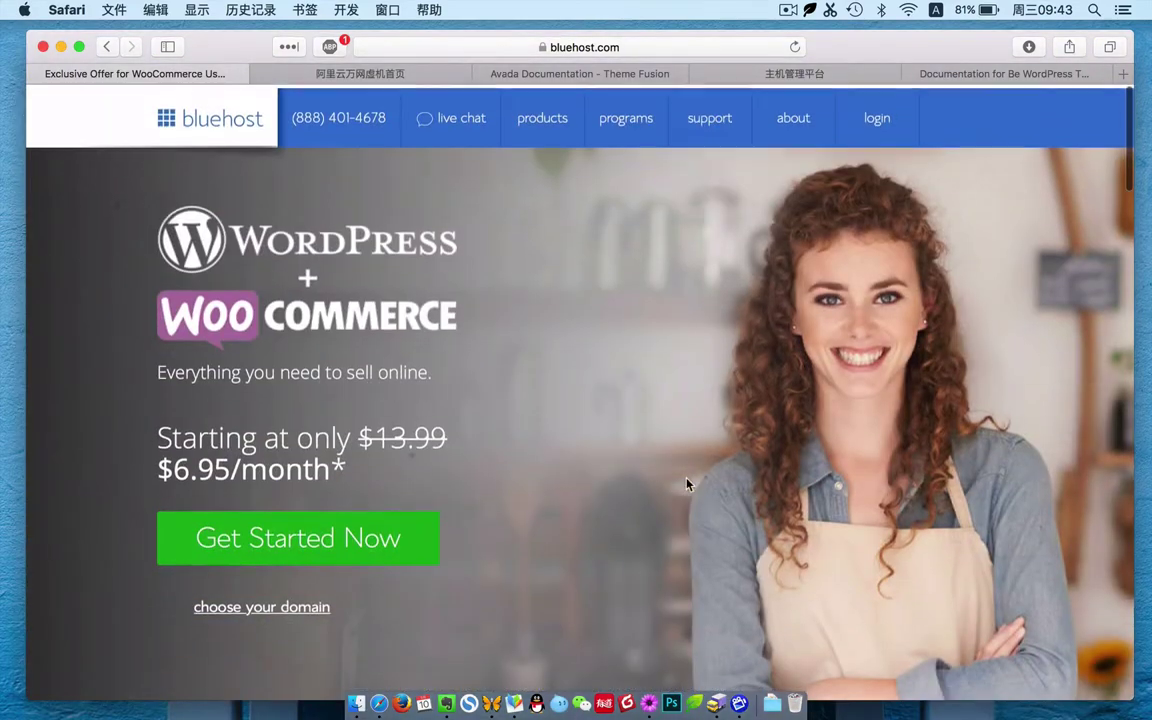
- Open Bluehost's VPS hosting page, compare the Standard, Enhanced, Premium and Ultimate plans, and highlight the Enhanced plan's normal price
mouse_move(548, 130)
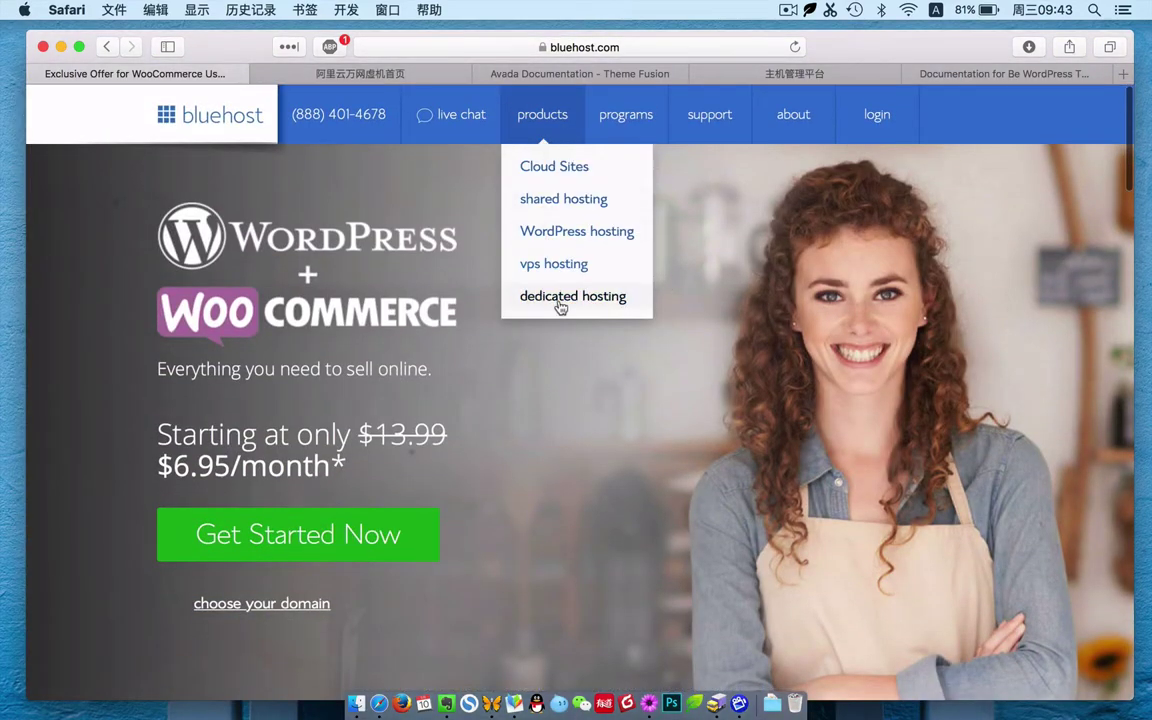
click(561, 265)
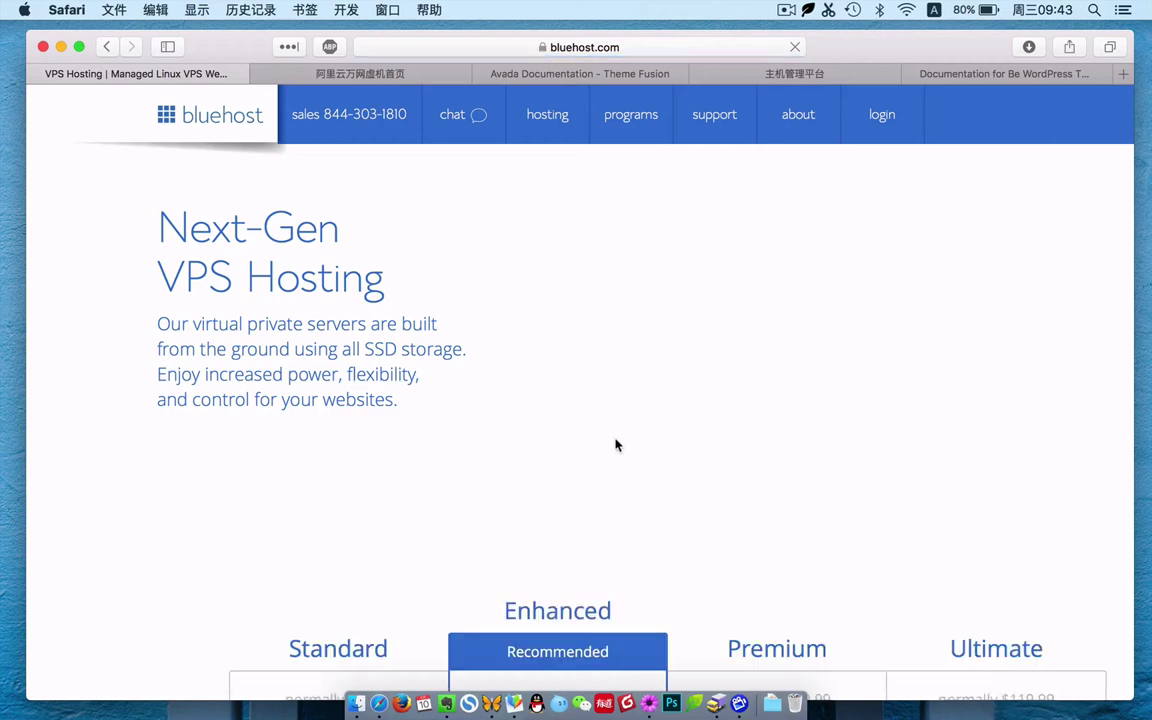
scroll(615, 445, down, 5)
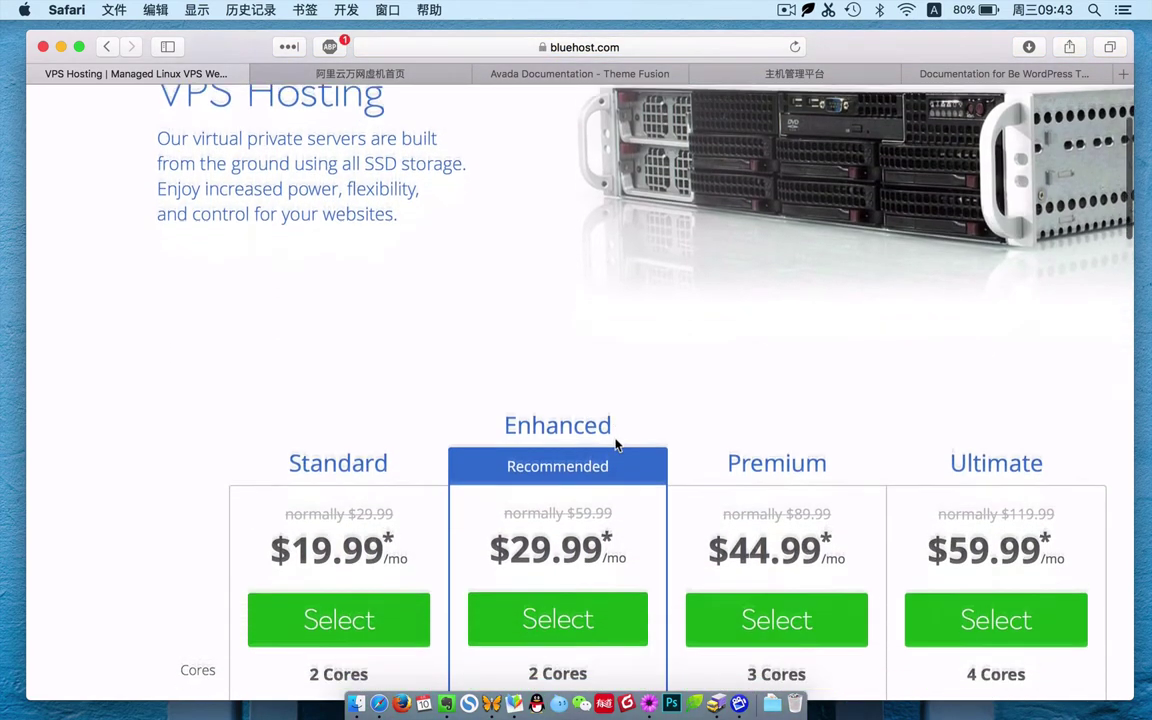
scroll(615, 445, down, 5)
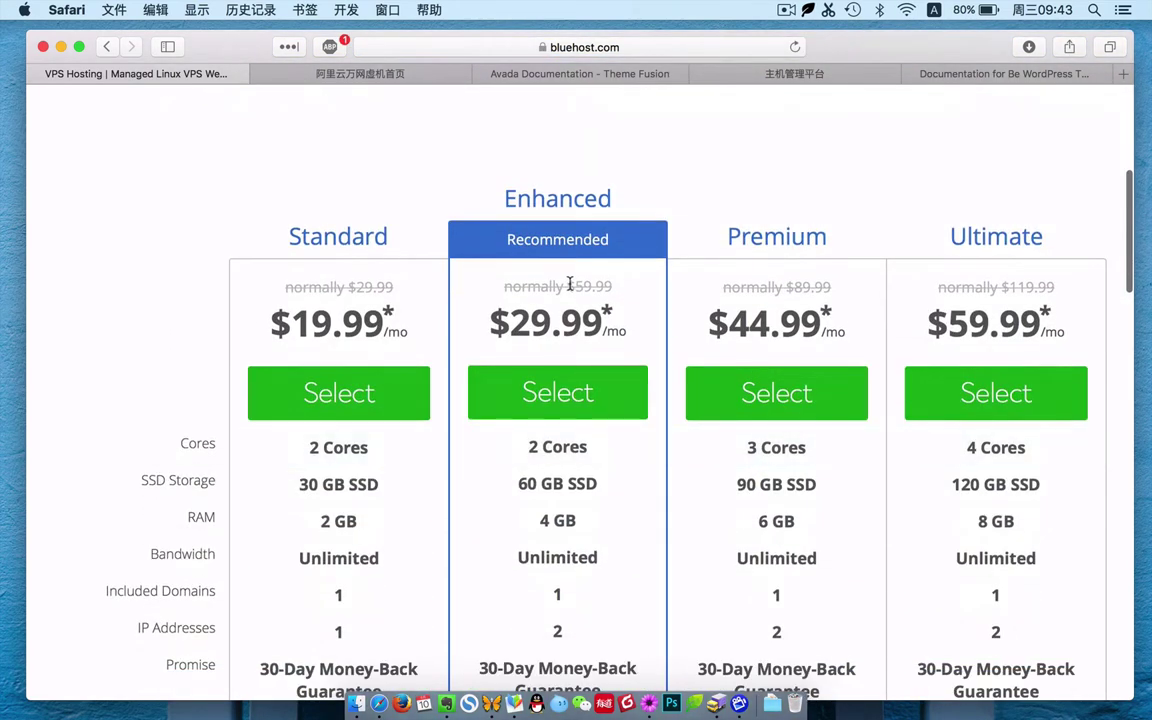
drag(568, 286, 597, 291)
scroll(633, 466, down, 9)
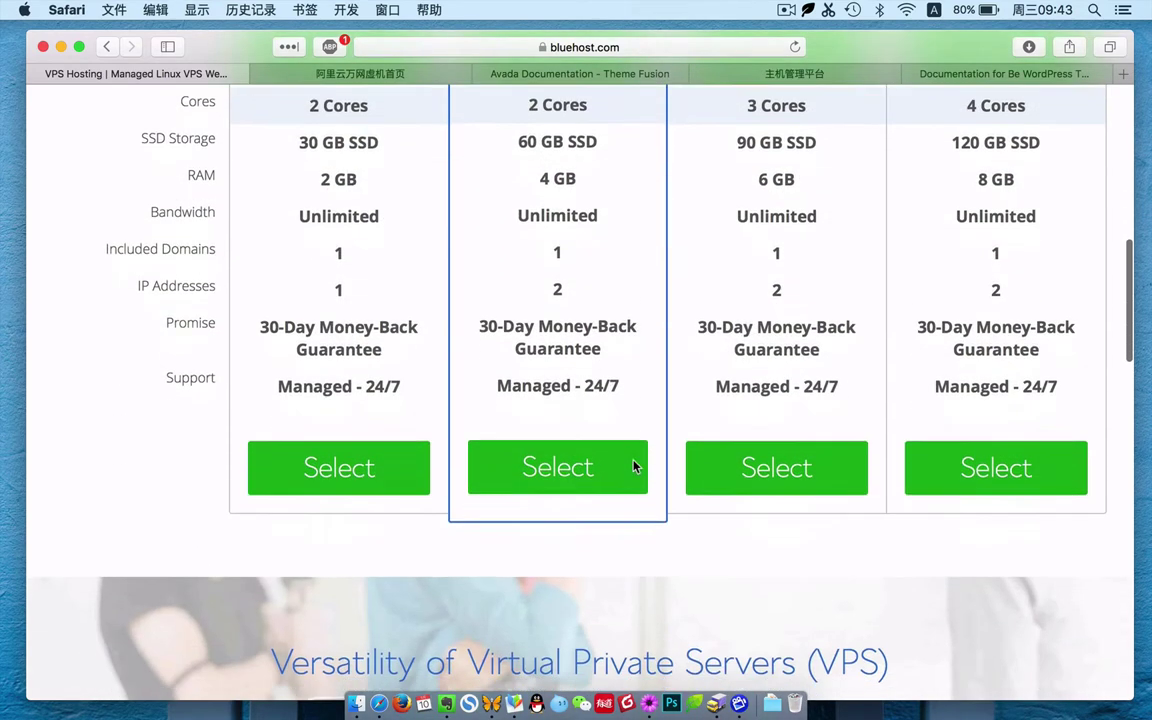
scroll(633, 466, up, 7)
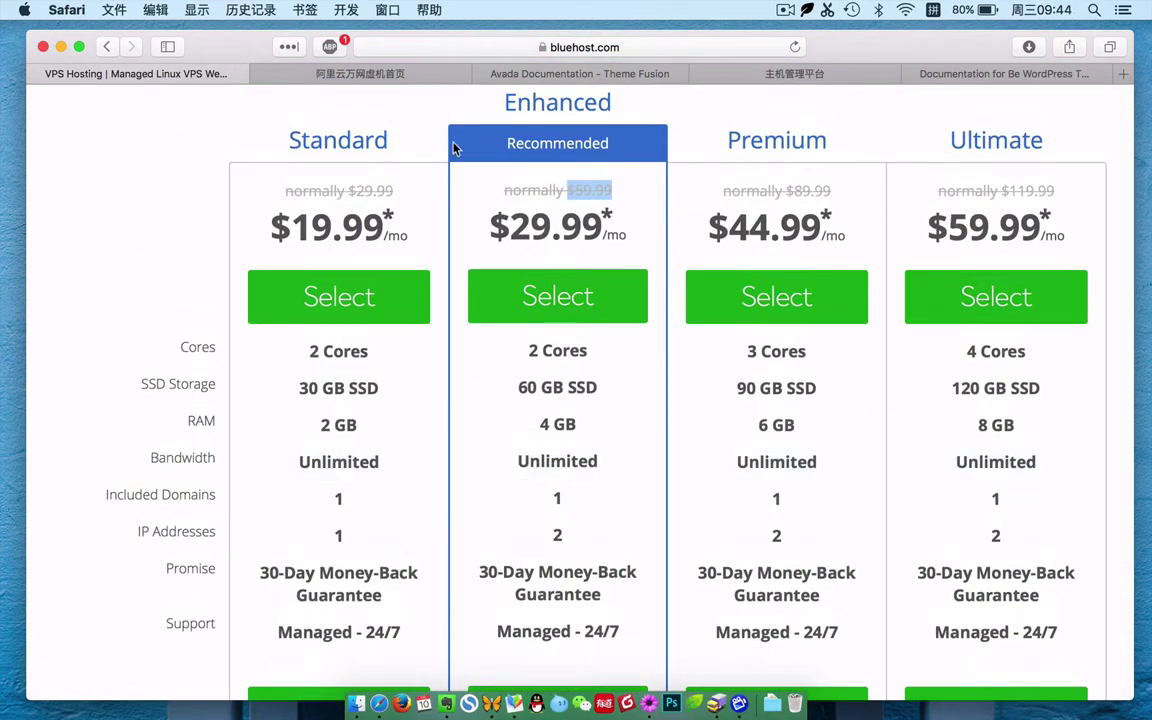
- Switch to the Alibaba Cloud virtual hosting page and look through the 基本配置 table under 产品参数, down to 机房线路
click(409, 75)
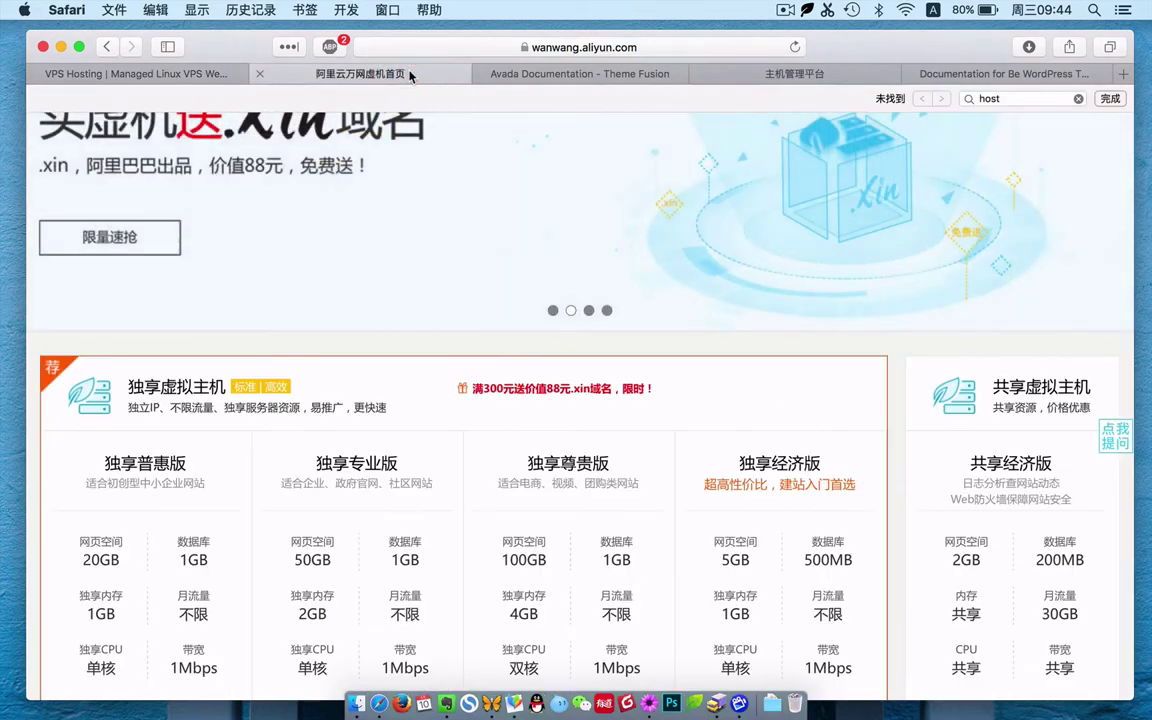
scroll(493, 292, down, 10)
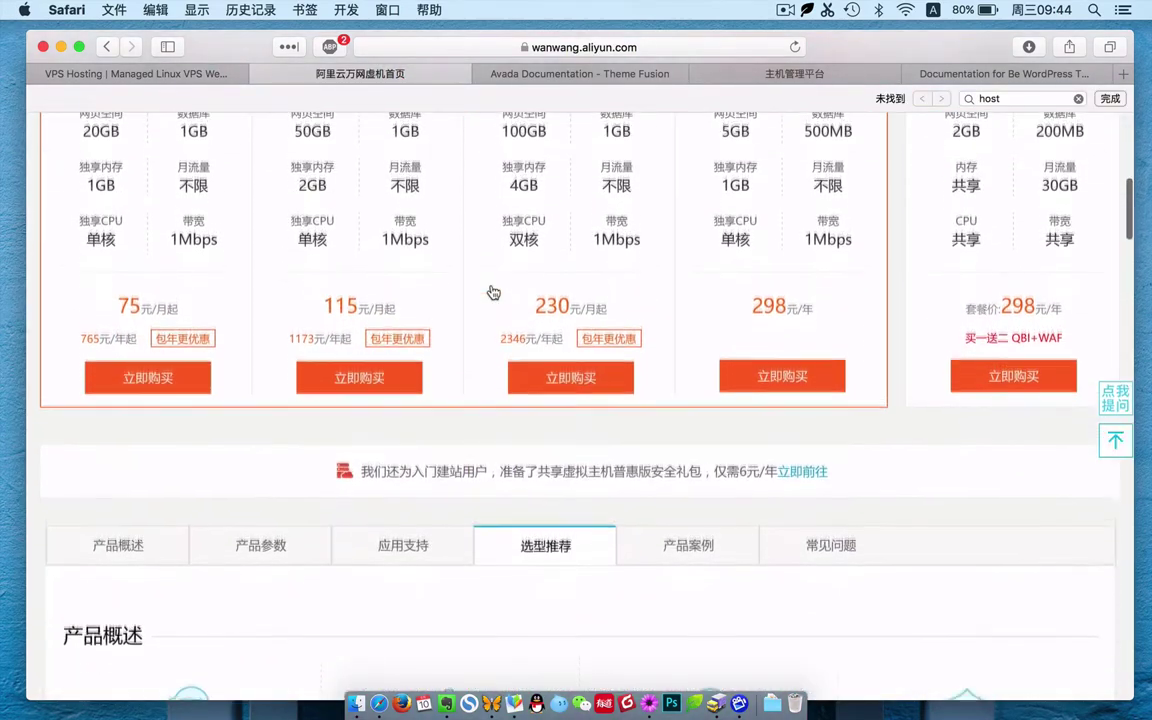
scroll(491, 291, down, 5)
click(284, 291)
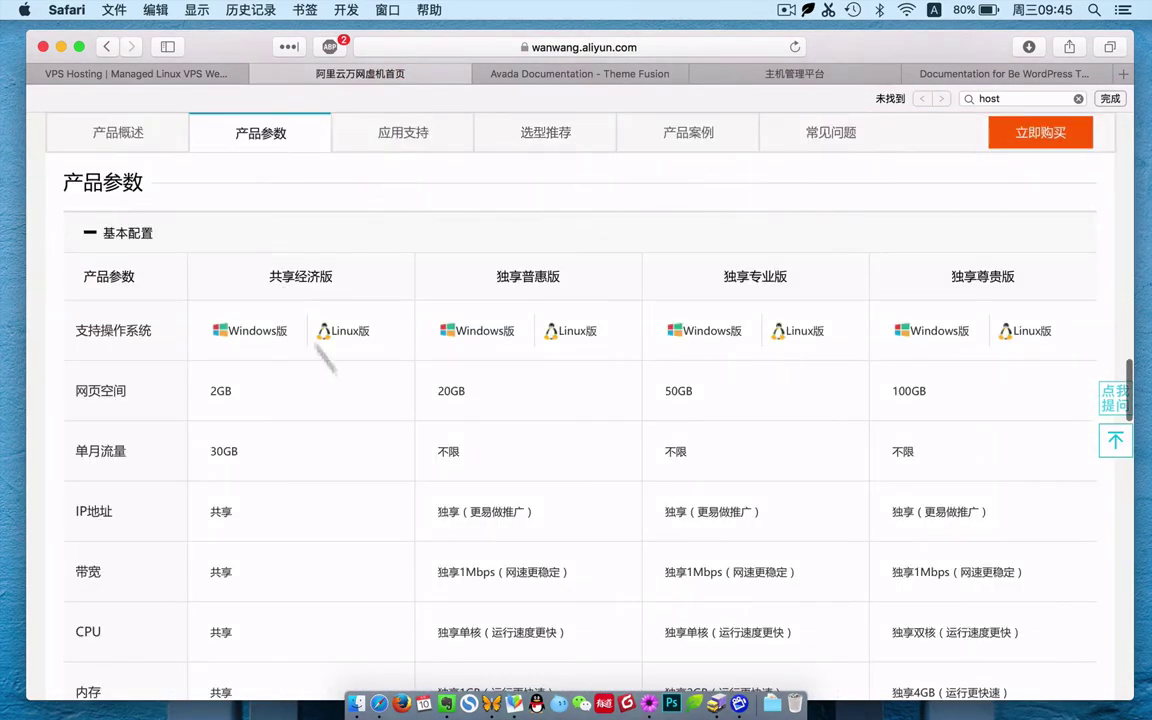
scroll(445, 538, down, 4)
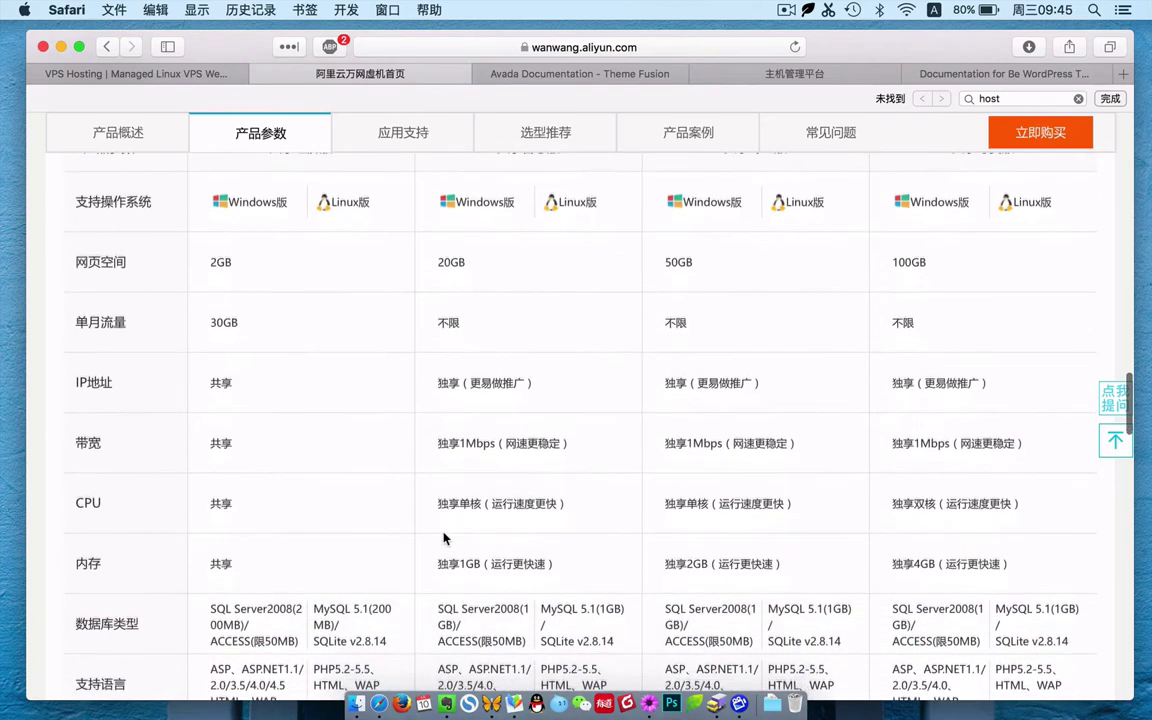
scroll(445, 538, down, 7)
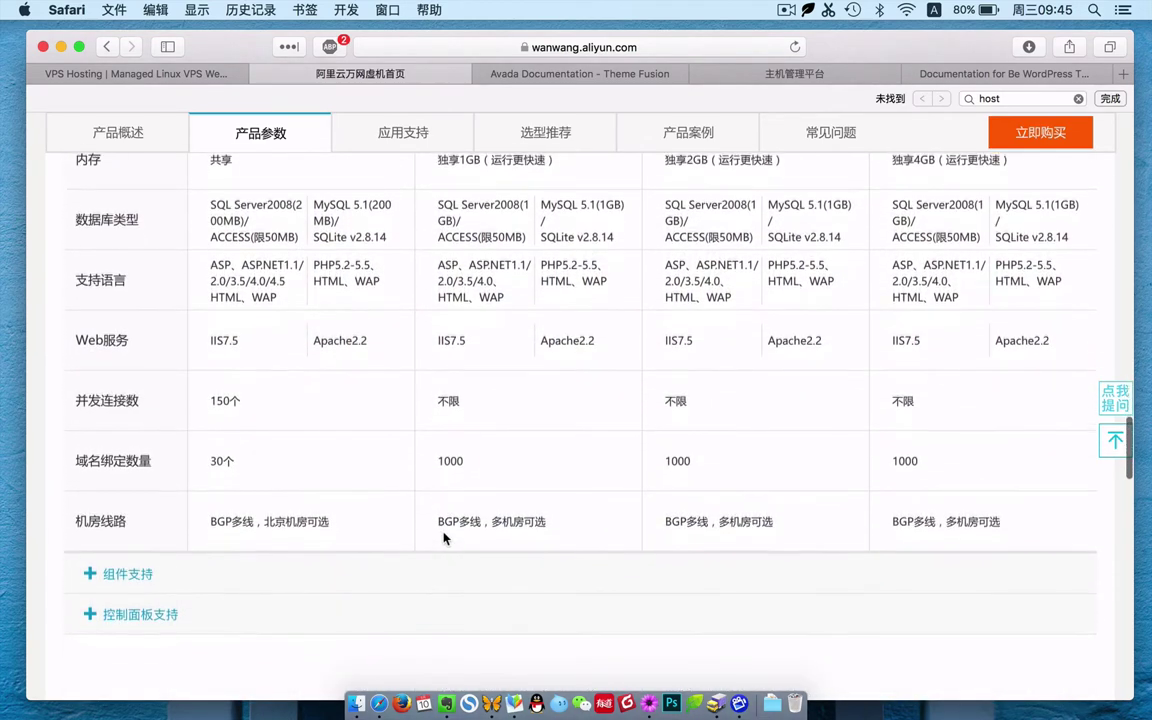
- Highlight the 域名绑定数量 value of the 独享普惠版 plan
drag(207, 456, 540, 484)
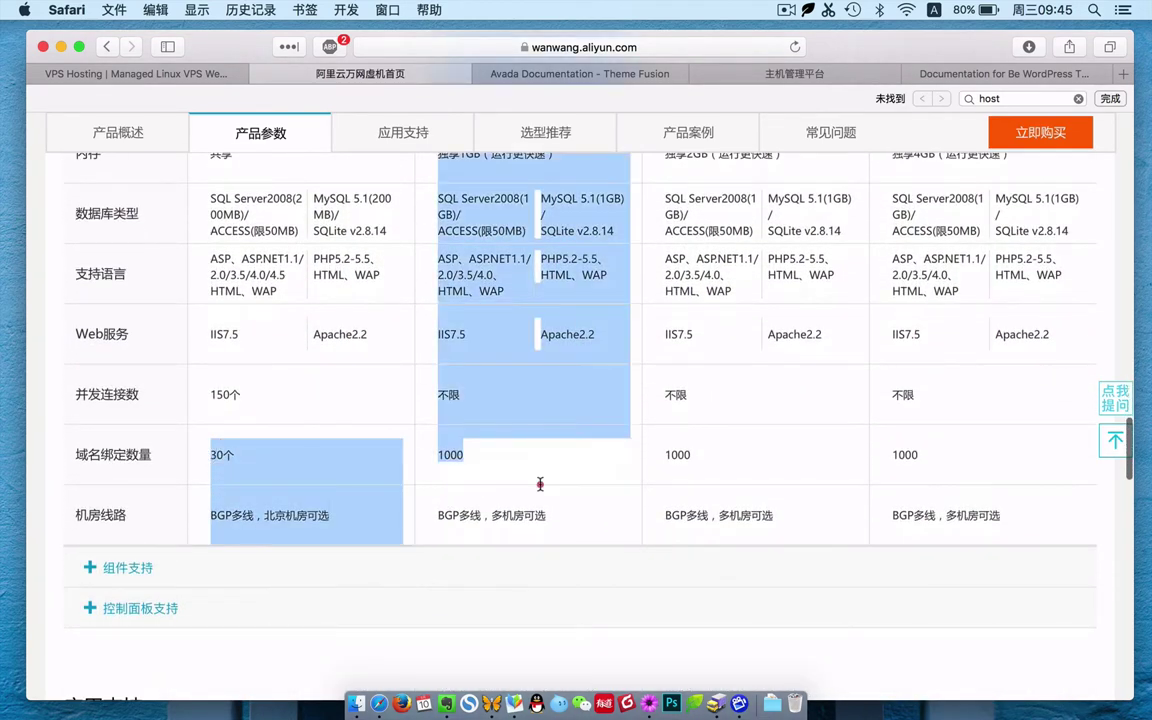
click(437, 457)
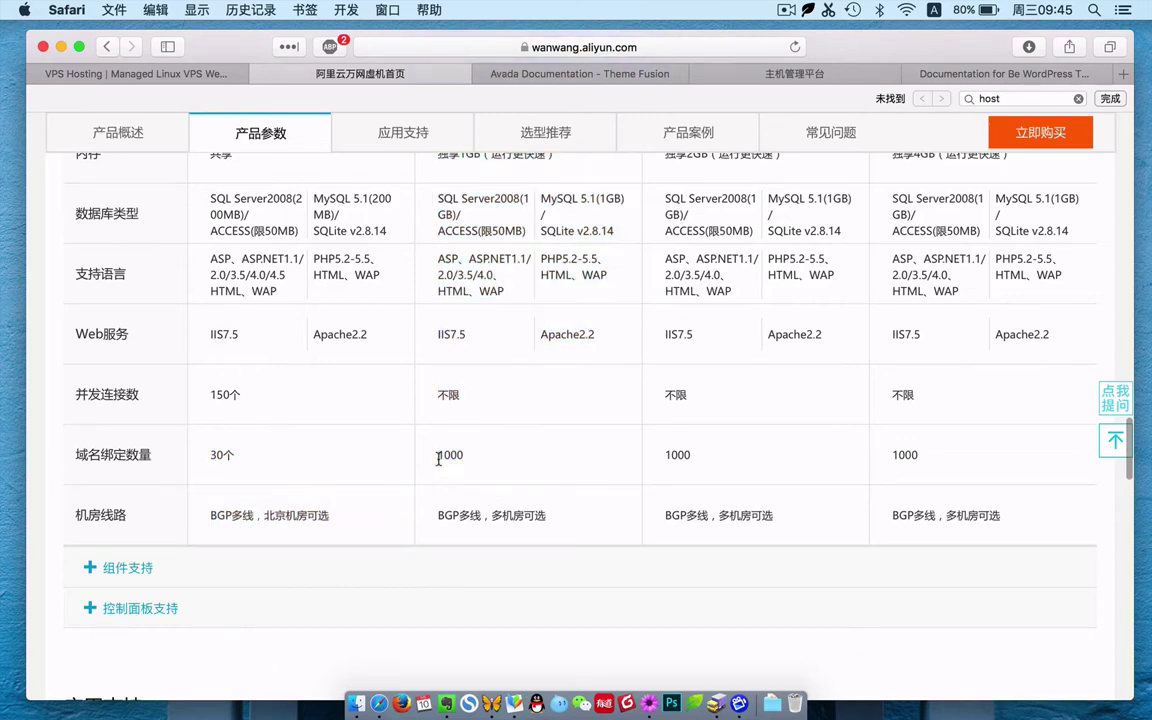
drag(429, 460, 491, 458)
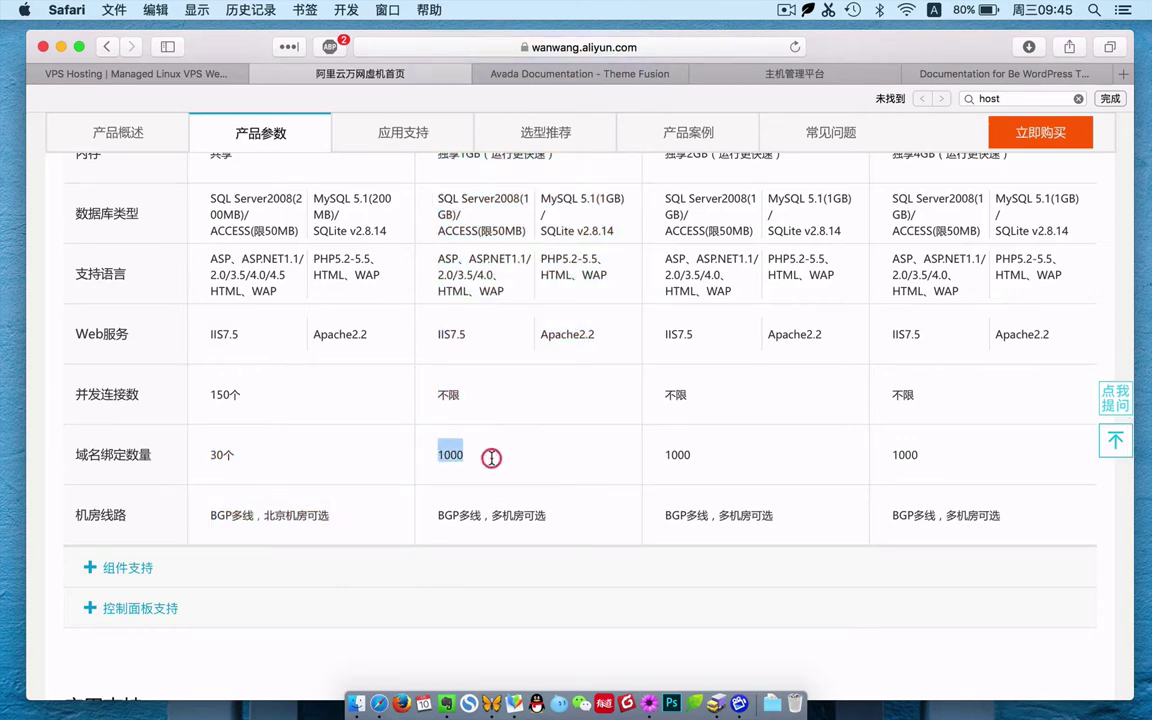
- Show the 域名绑定 page in the host management console, open the 绑定域名 dialog and cancel it
click(566, 73)
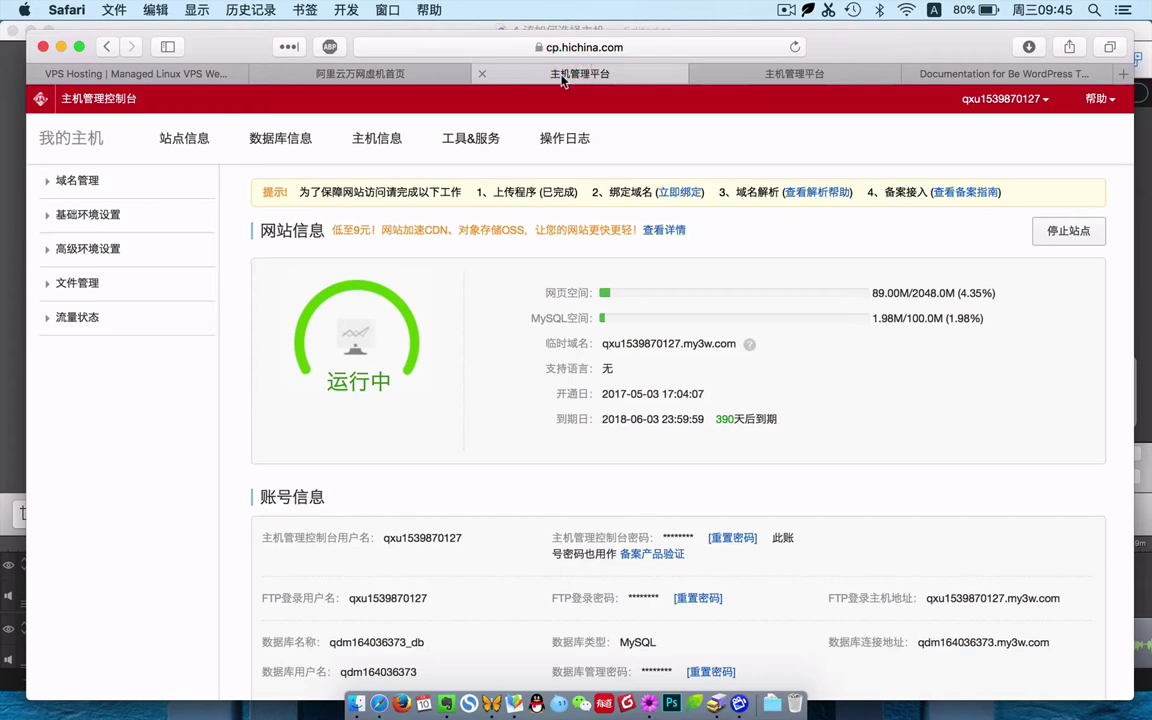
click(90, 182)
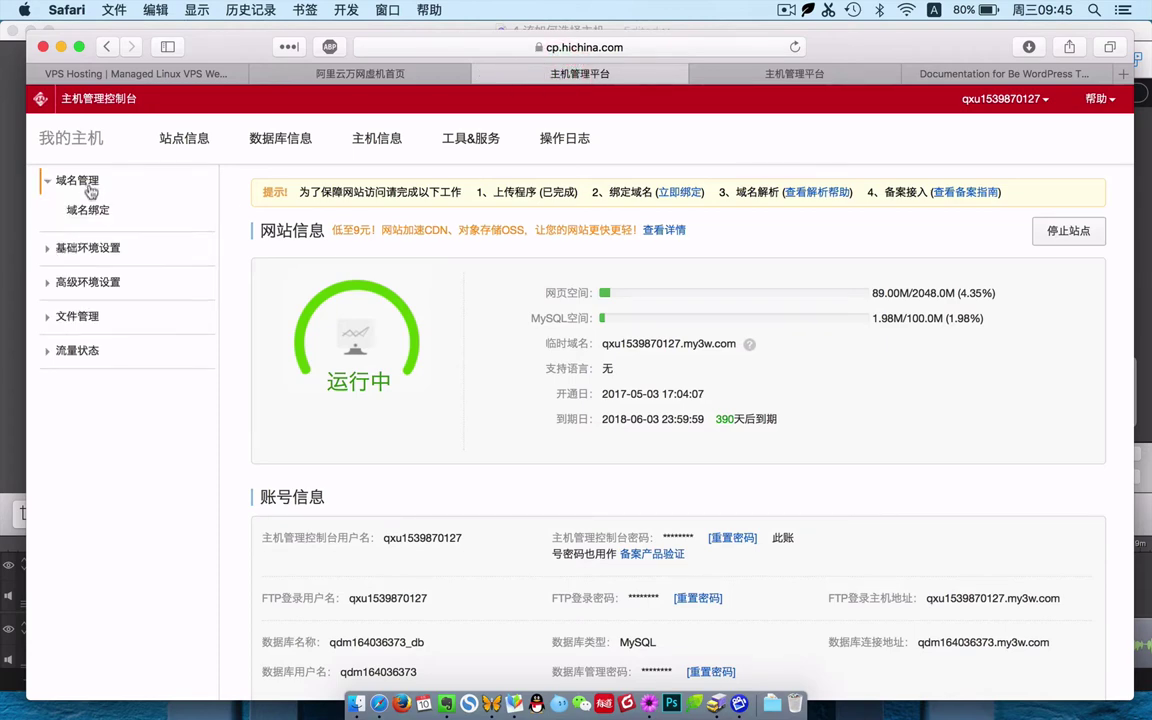
click(95, 210)
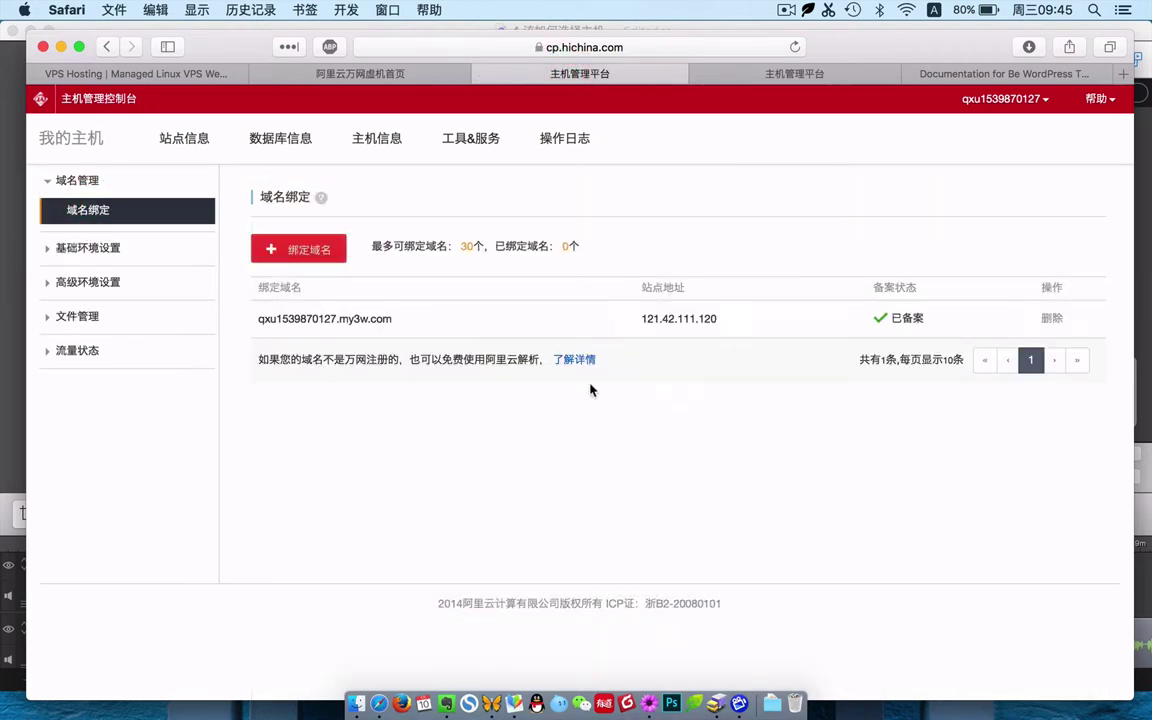
click(312, 255)
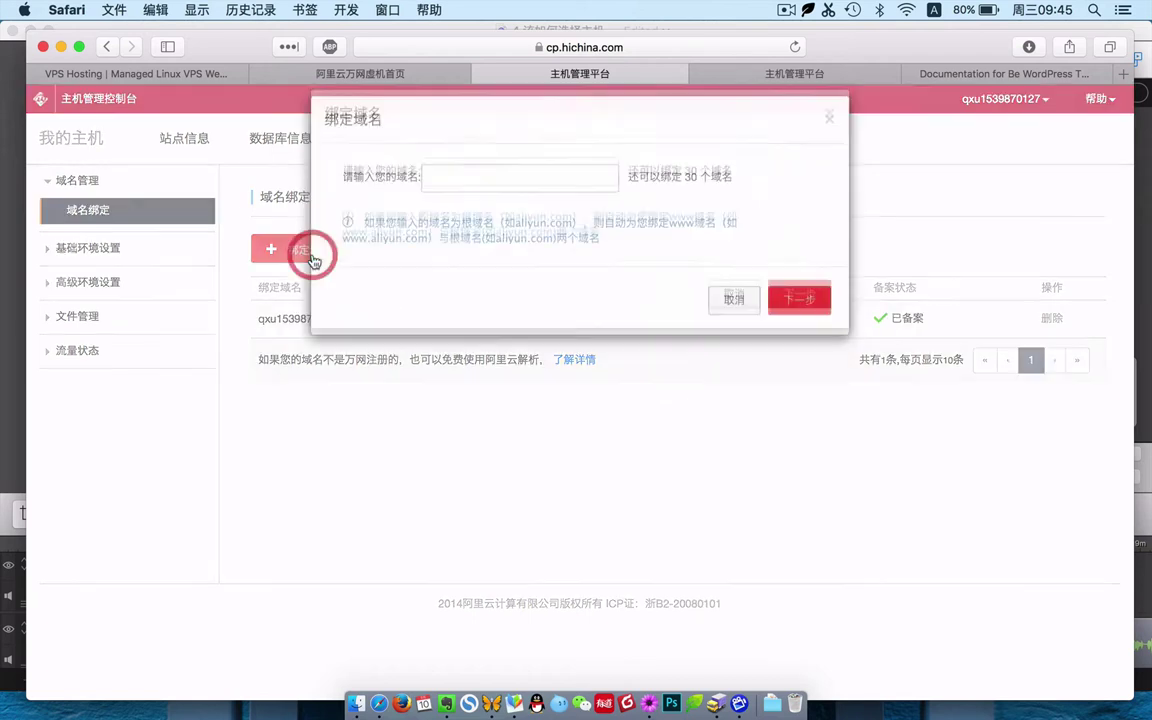
click(522, 187)
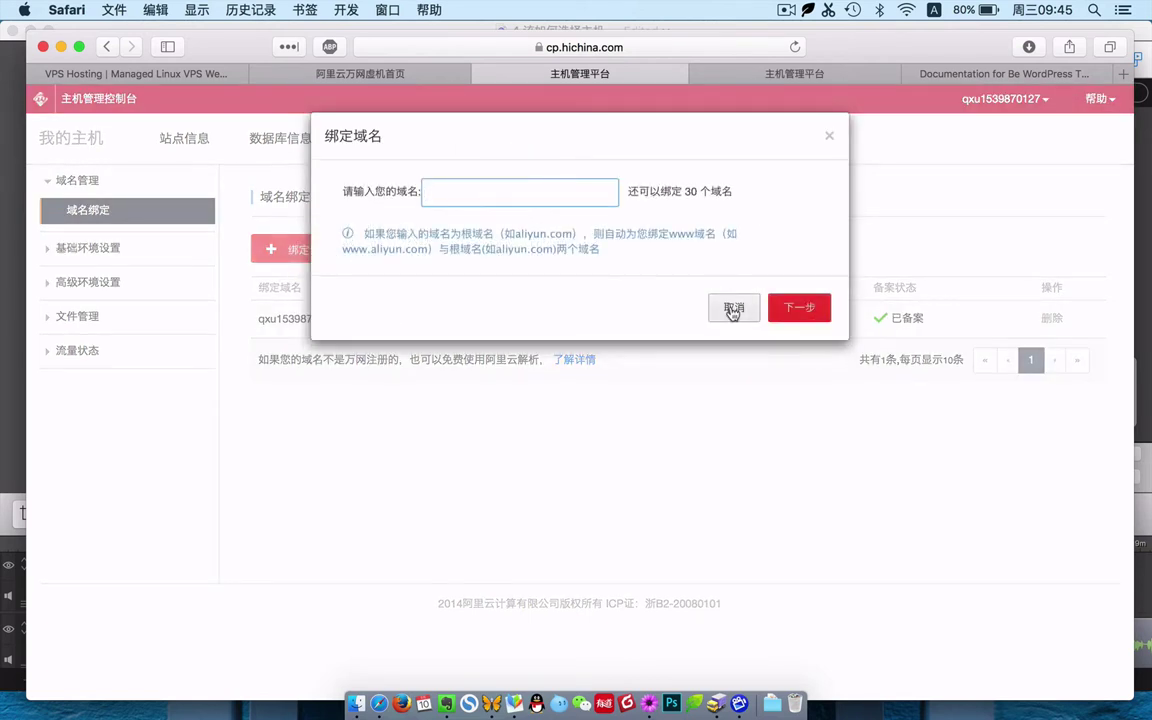
click(733, 309)
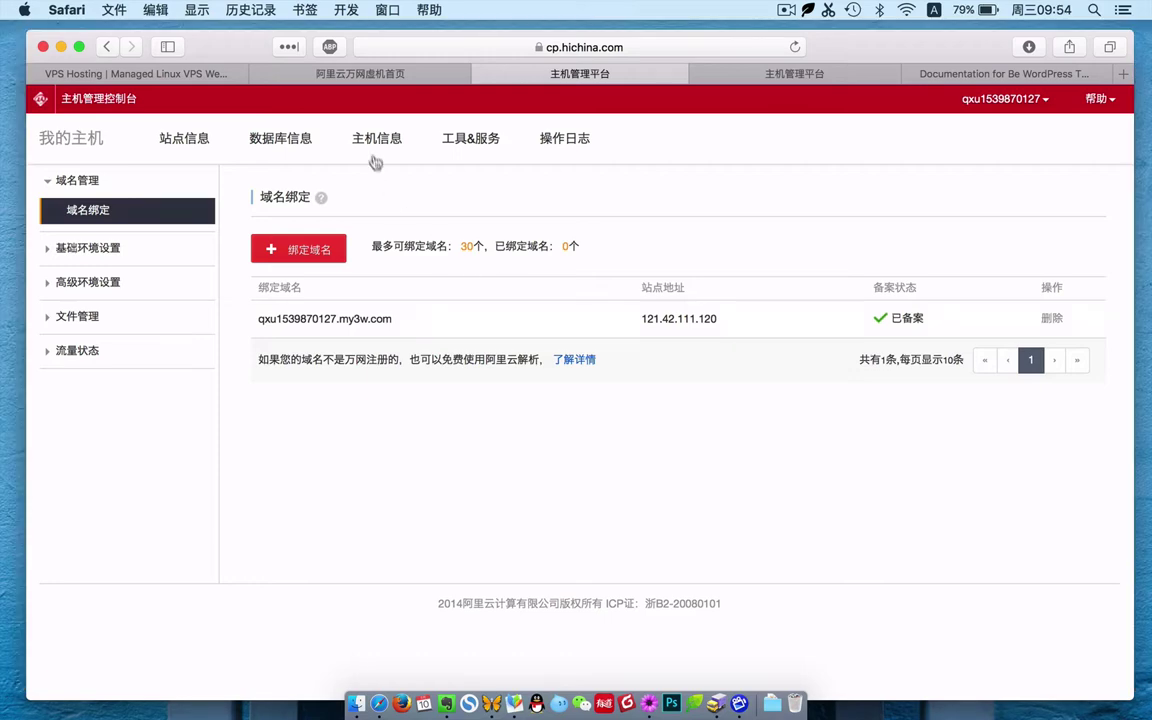
- Return to the Alibaba Cloud hosting page and open the 云服务器 ECS product page from the 弹性计算 products
click(384, 73)
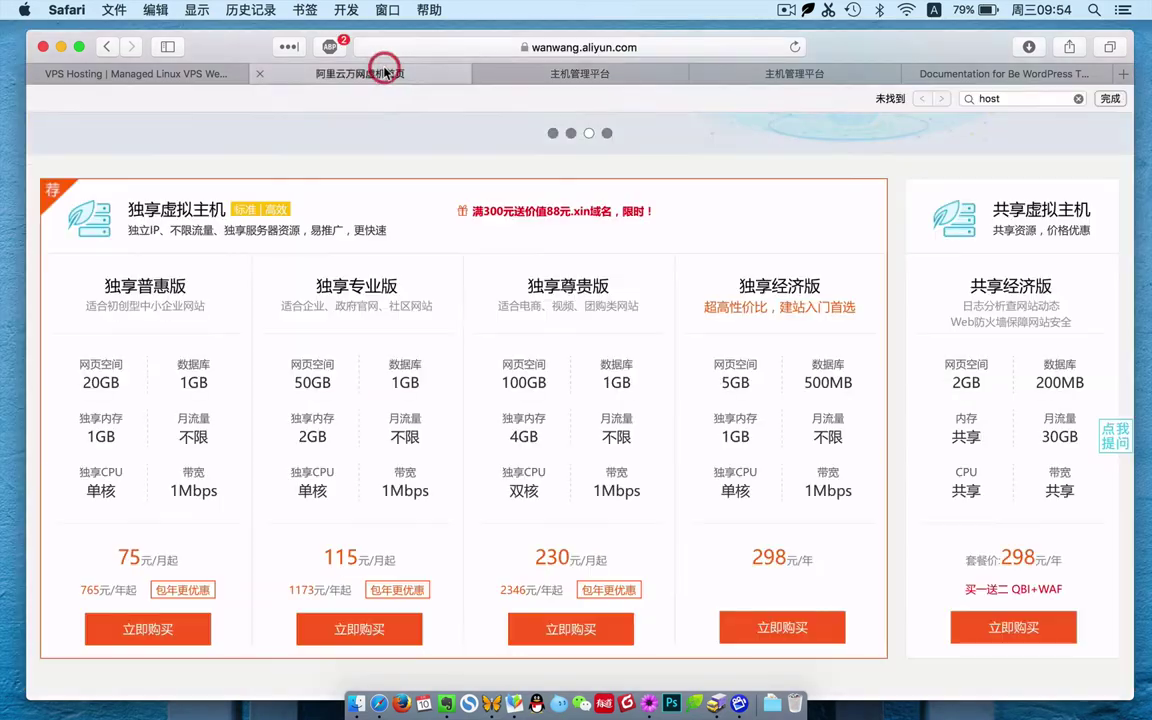
scroll(424, 386, up, 5)
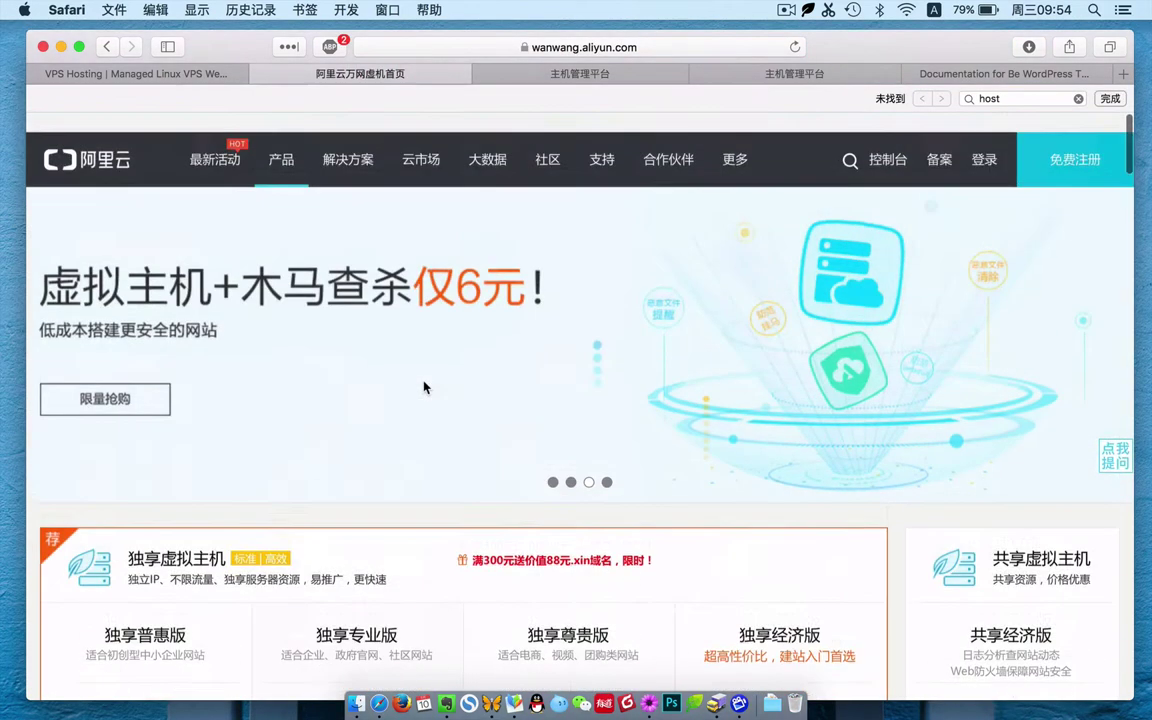
mouse_move(282, 153)
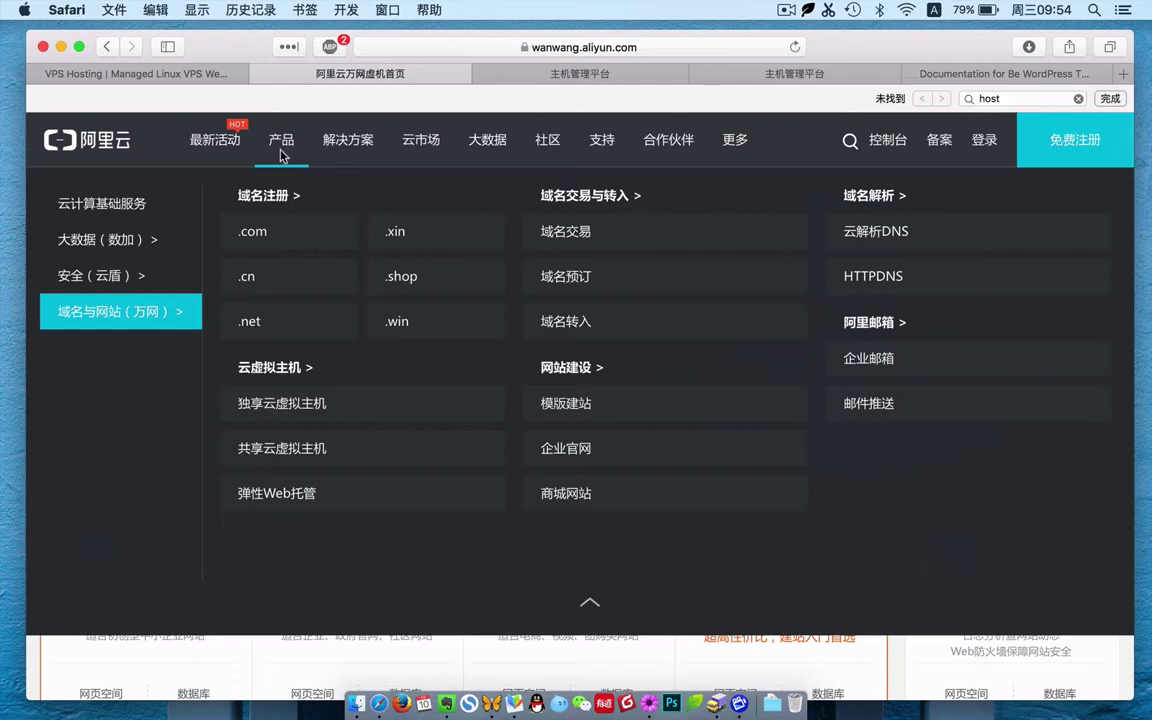
mouse_move(260, 203)
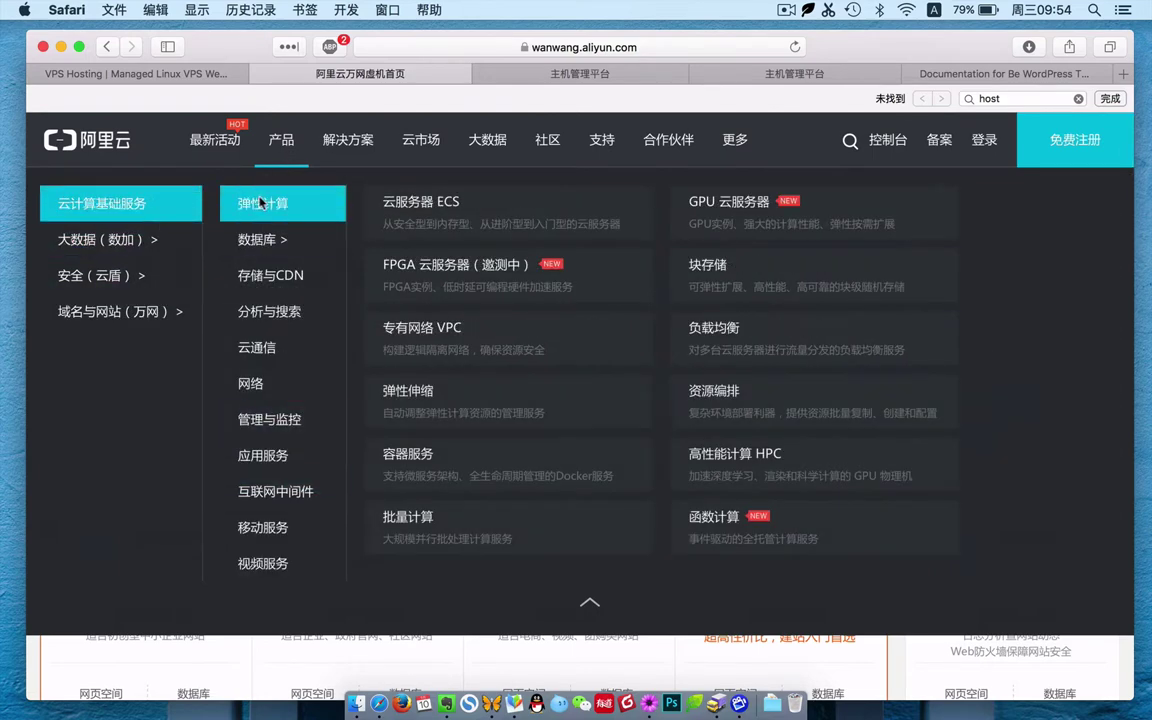
click(436, 207)
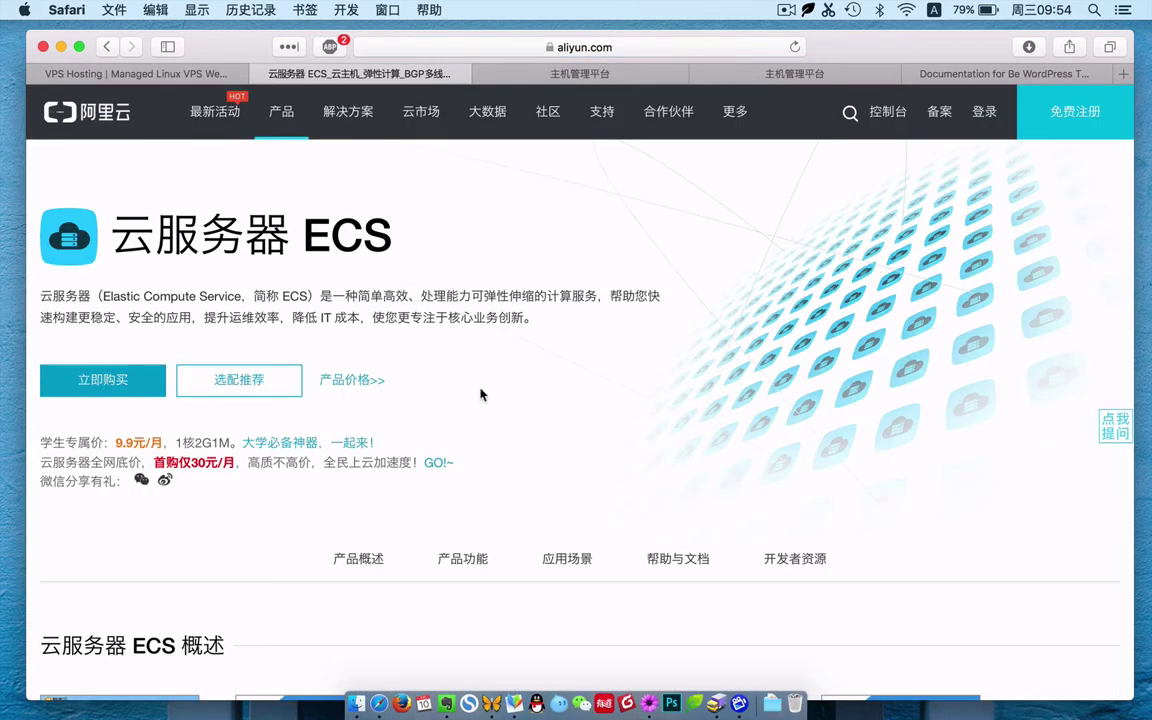
- Open the ECS 产品价格 page and show its 价格计算器
scroll(480, 394, down, 2)
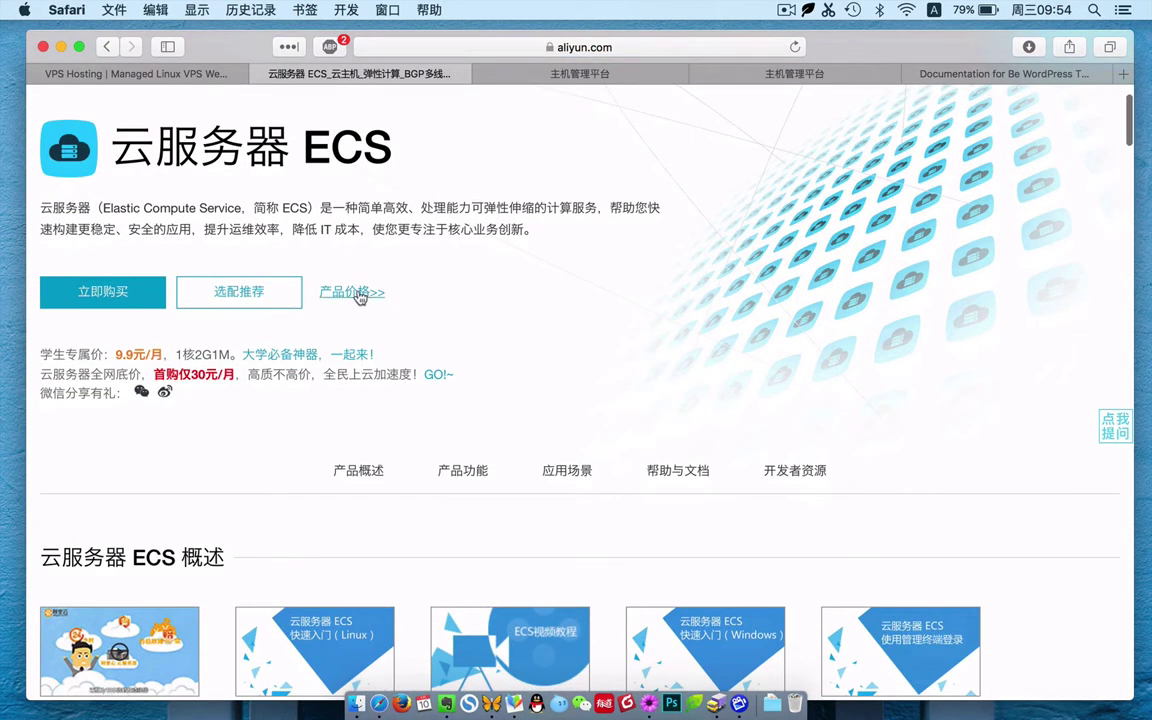
click(356, 292)
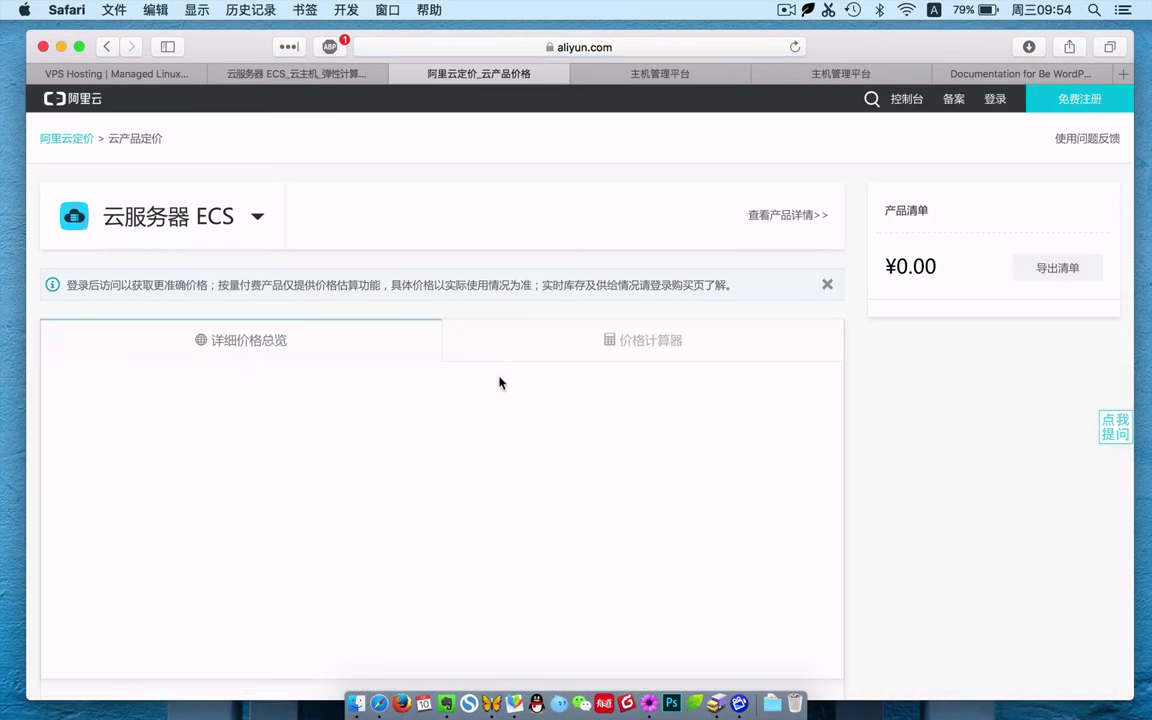
click(566, 348)
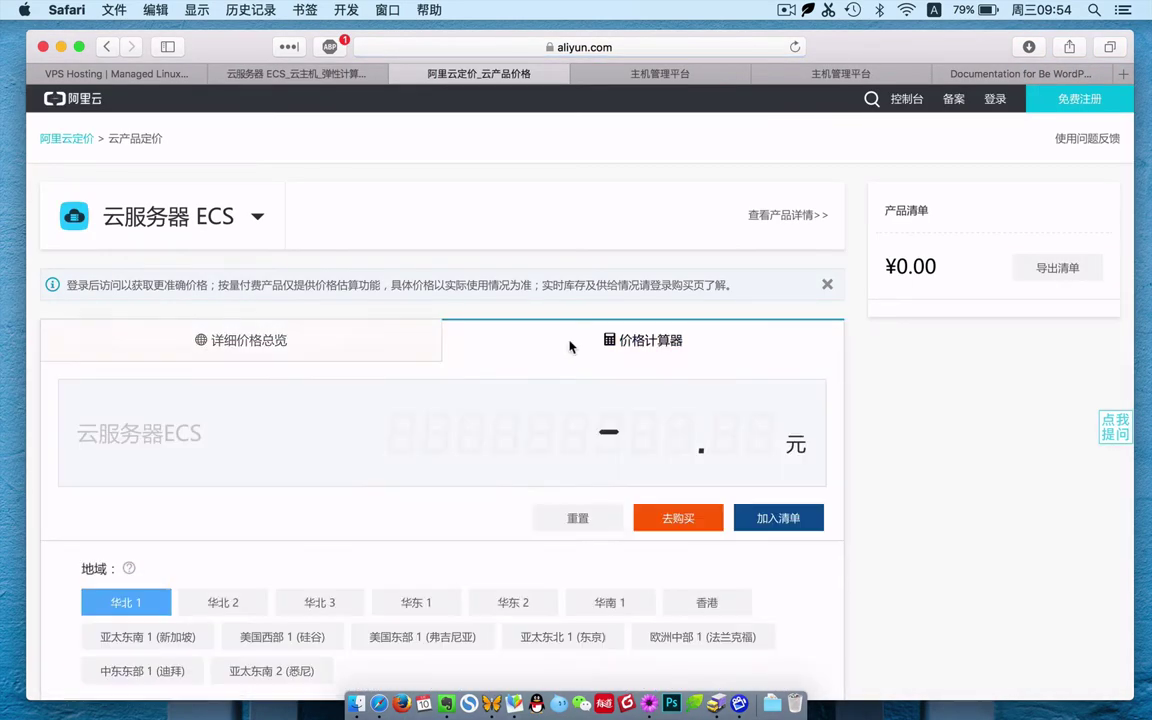
- Set the ECS price calculator's region to 华北 2 and its image type to Linux
scroll(560, 503, down, 5)
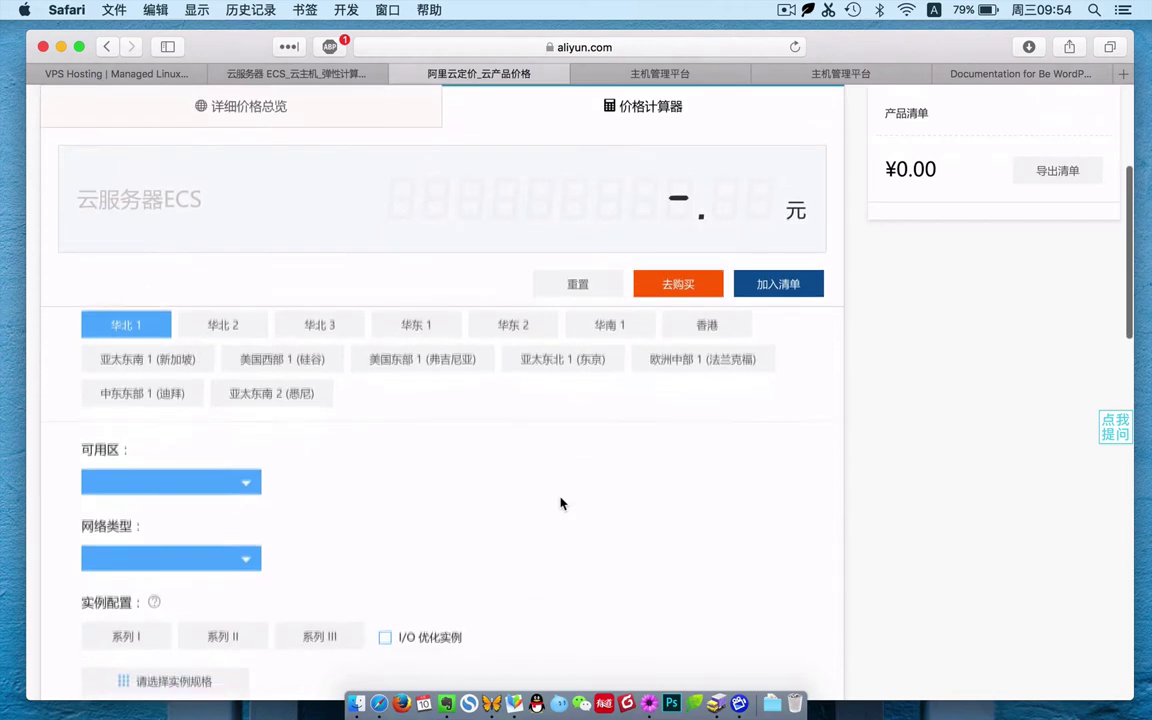
click(250, 310)
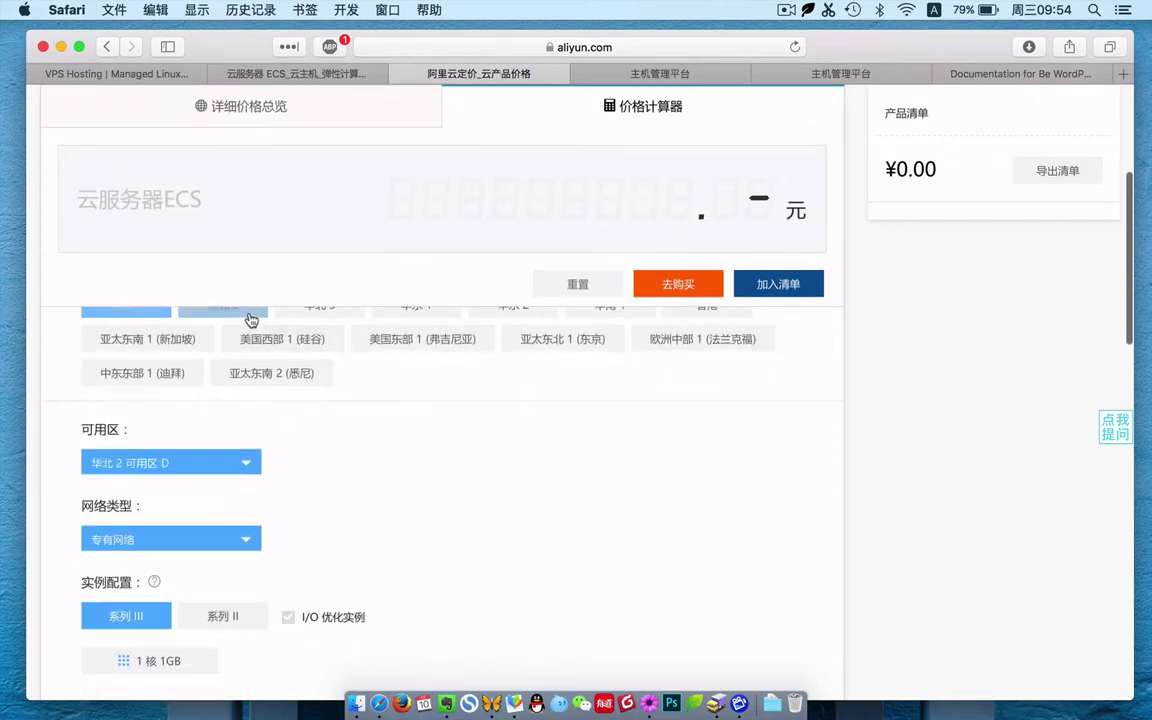
scroll(343, 463, down, 6)
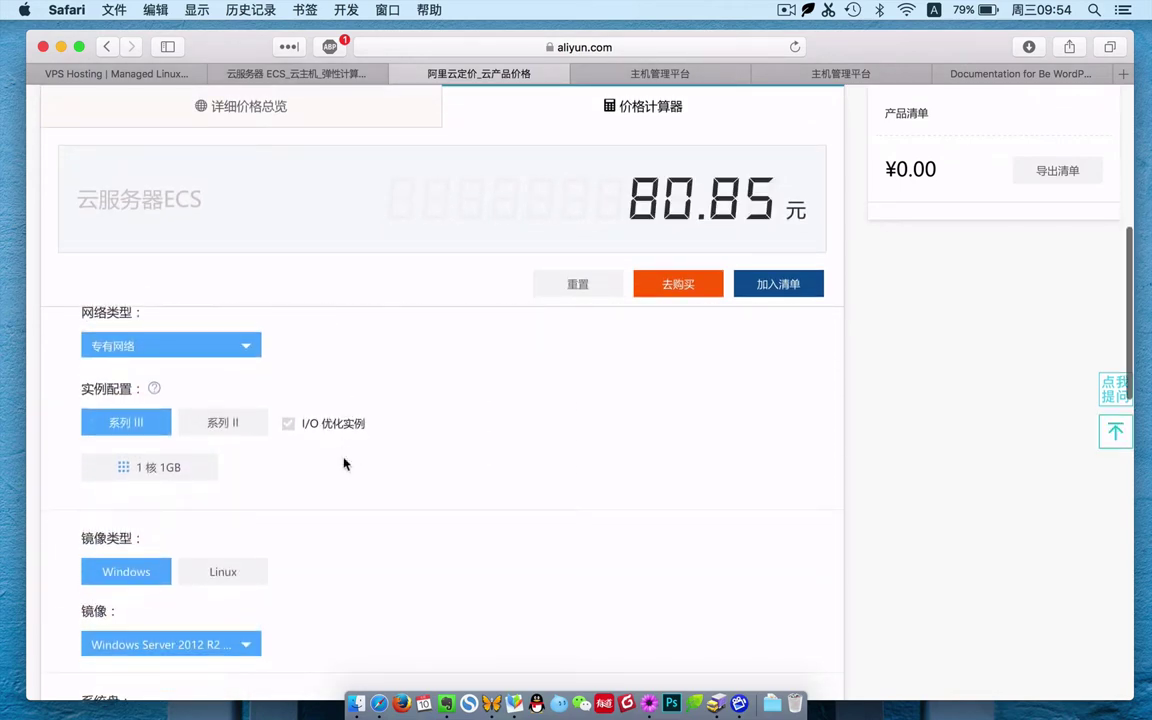
click(240, 411)
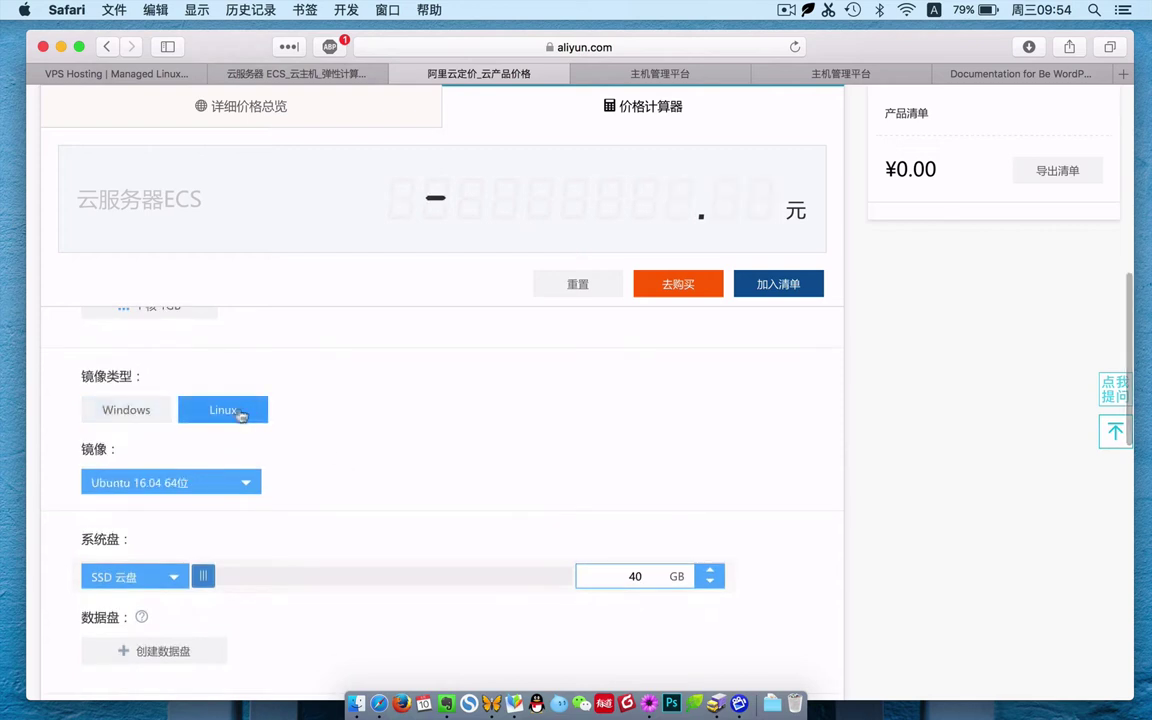
click(152, 410)
click(200, 410)
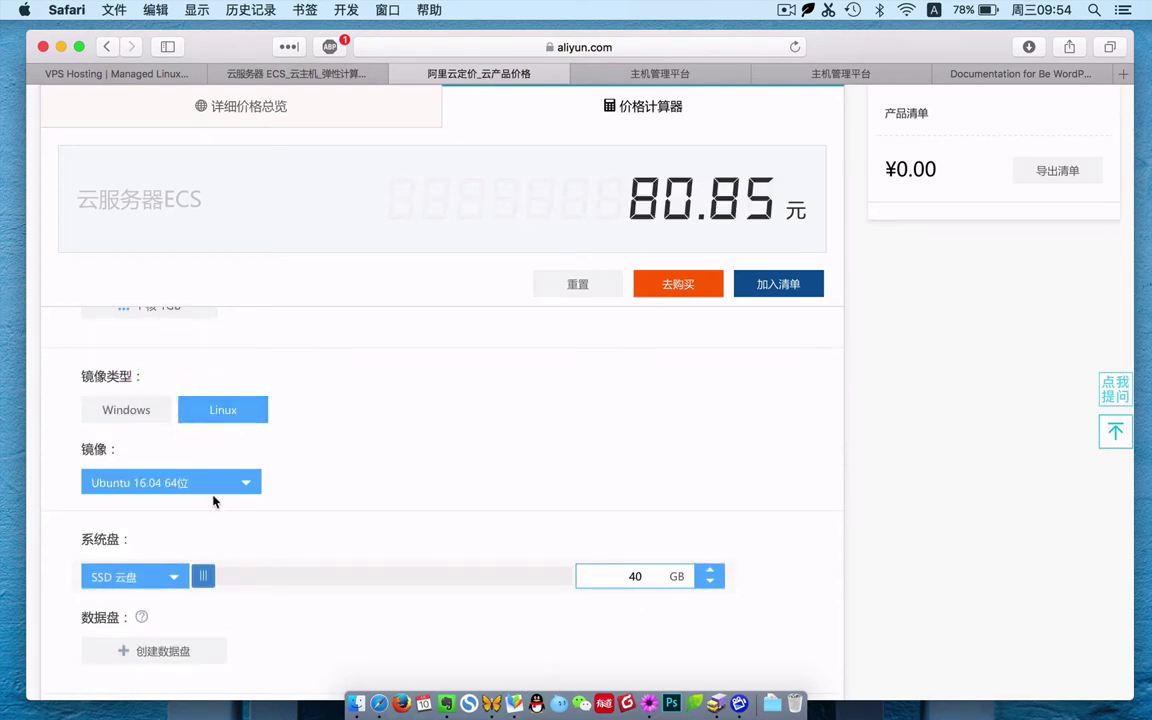
- Choose CentOS 7.3 64位 as the server image
scroll(213, 480, down, 2)
click(230, 357)
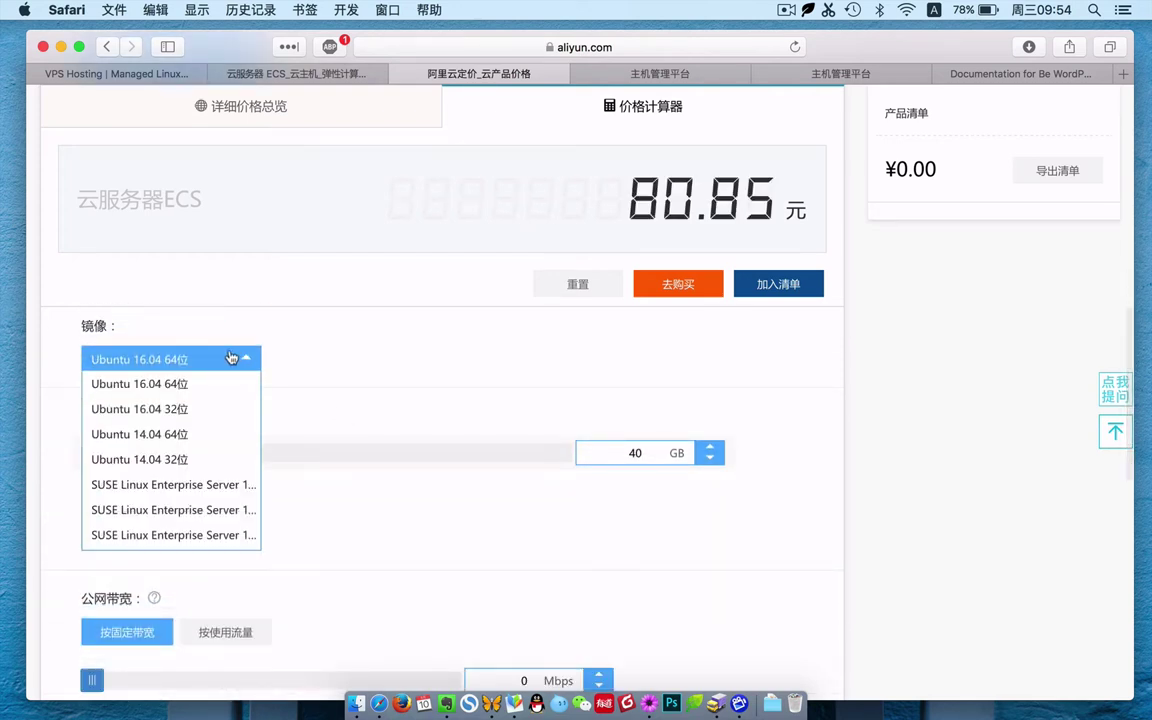
scroll(210, 475, down, 5)
scroll(207, 473, down, 5)
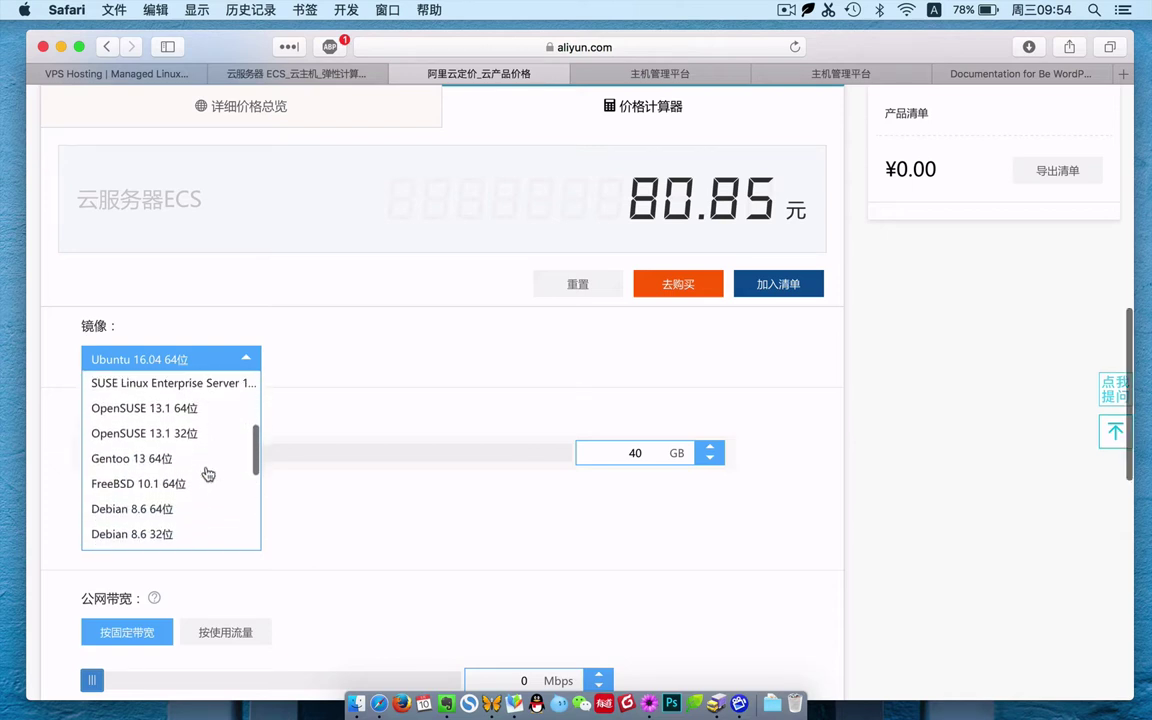
scroll(207, 473, down, 4)
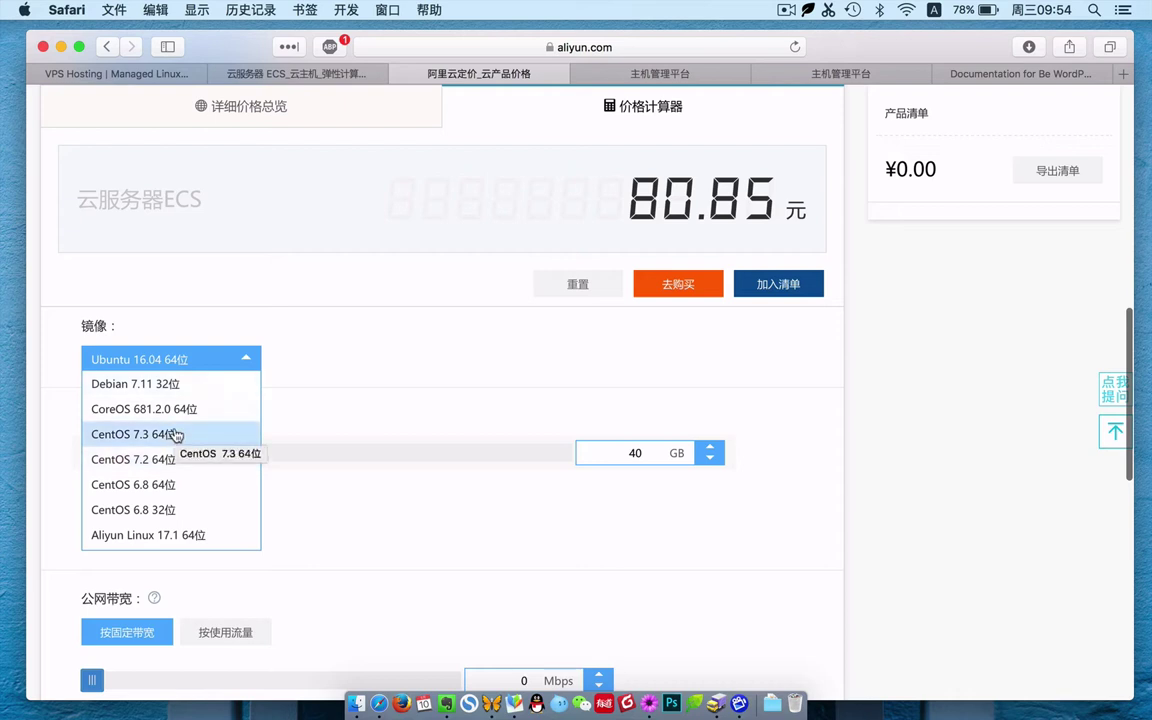
click(175, 433)
- Set the 包年包月 purchase period to 1年 and return to the instance configuration settings
scroll(296, 500, down, 5)
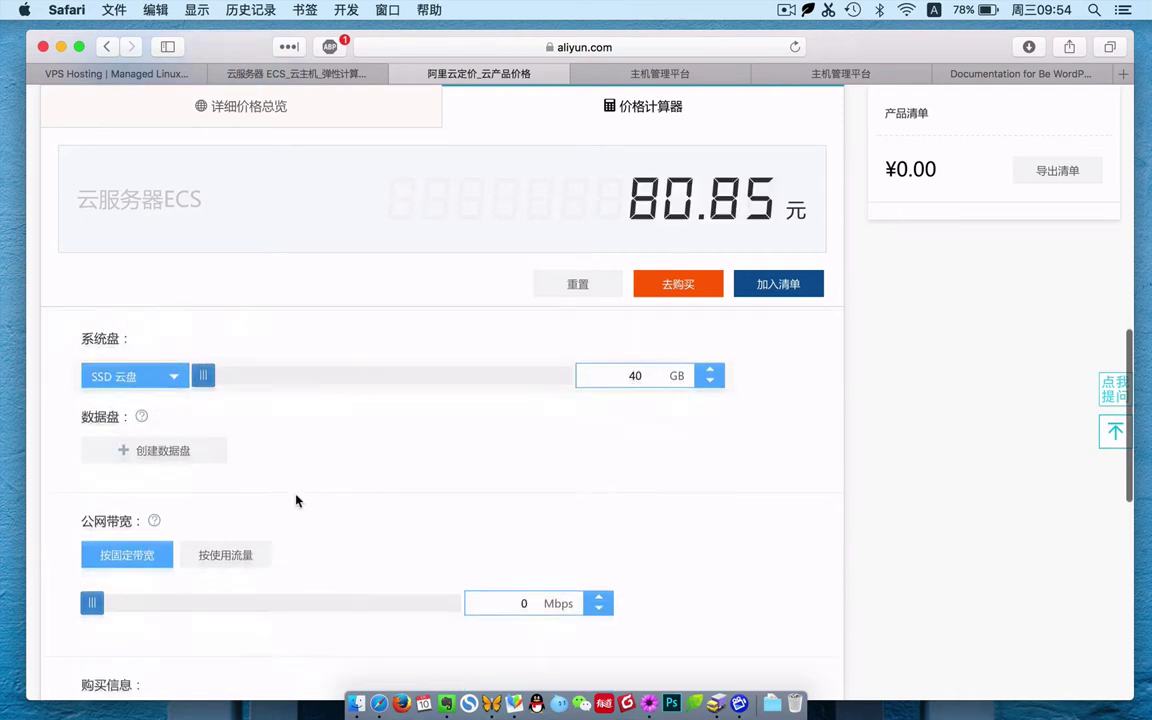
scroll(296, 500, down, 2)
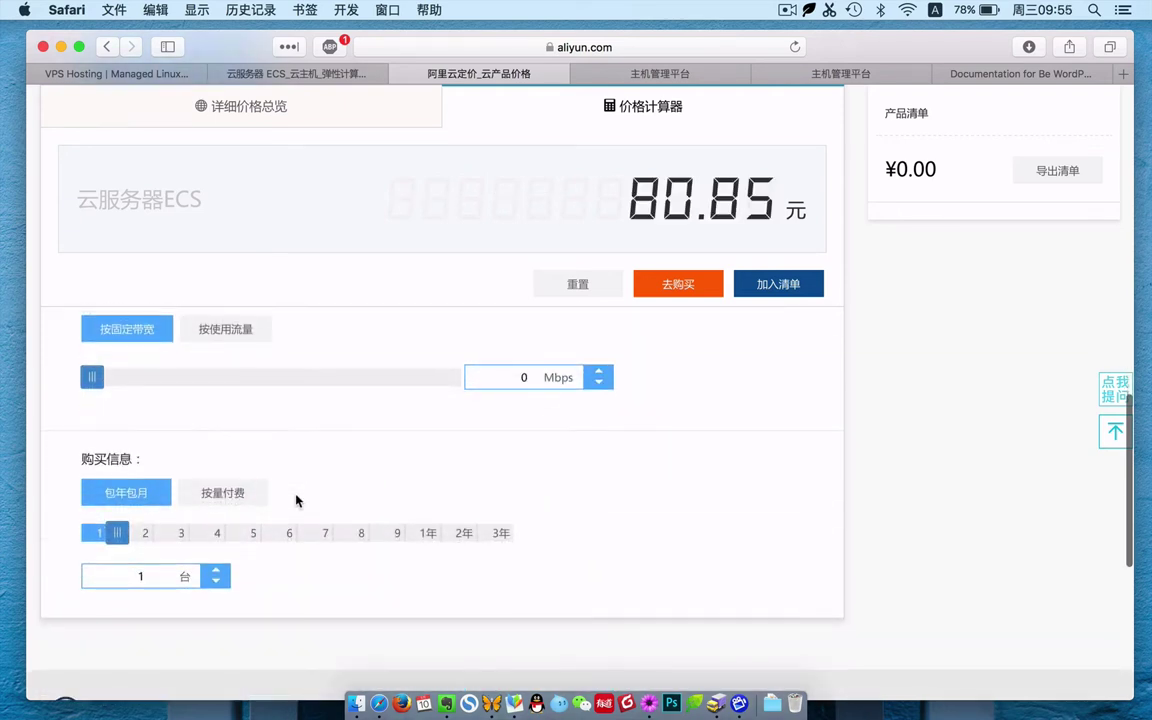
click(428, 533)
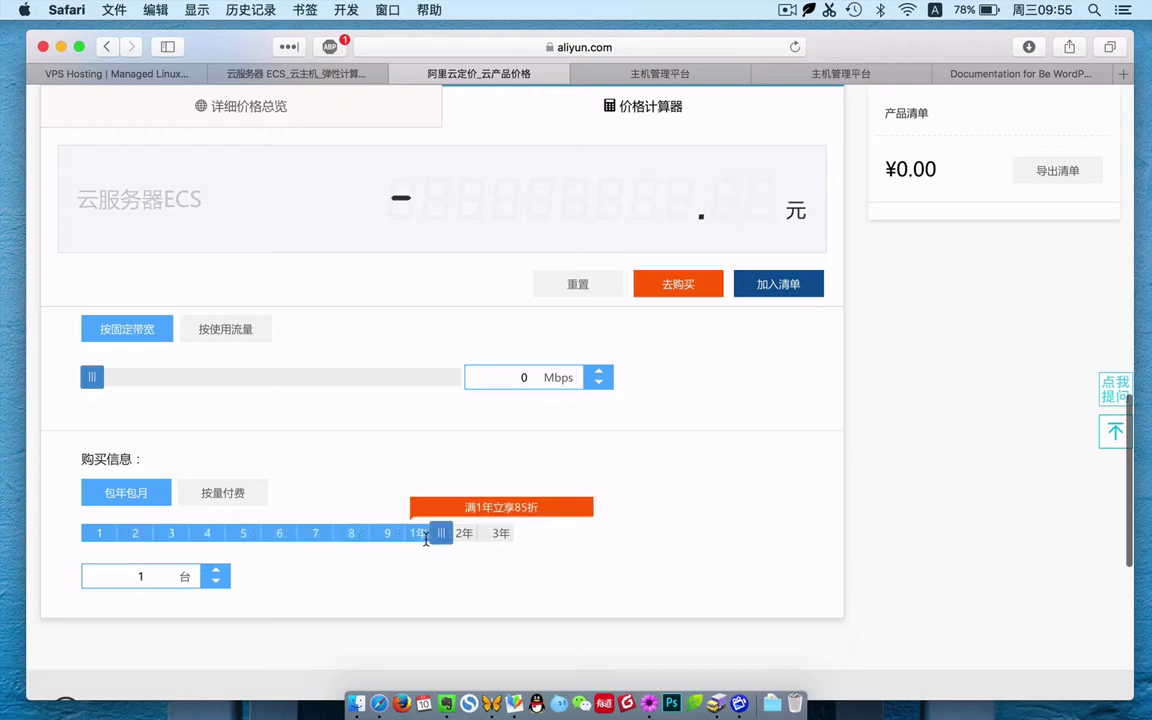
scroll(395, 480, up, 4)
scroll(388, 476, up, 5)
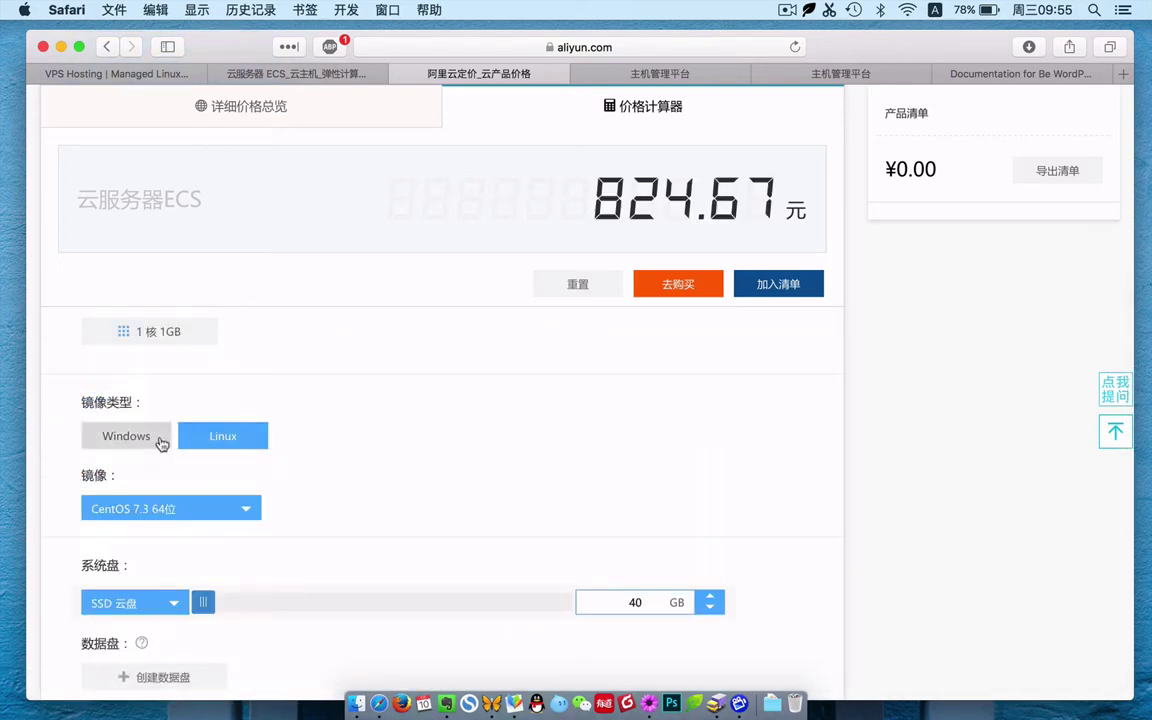
click(123, 400)
scroll(265, 403, up, 3)
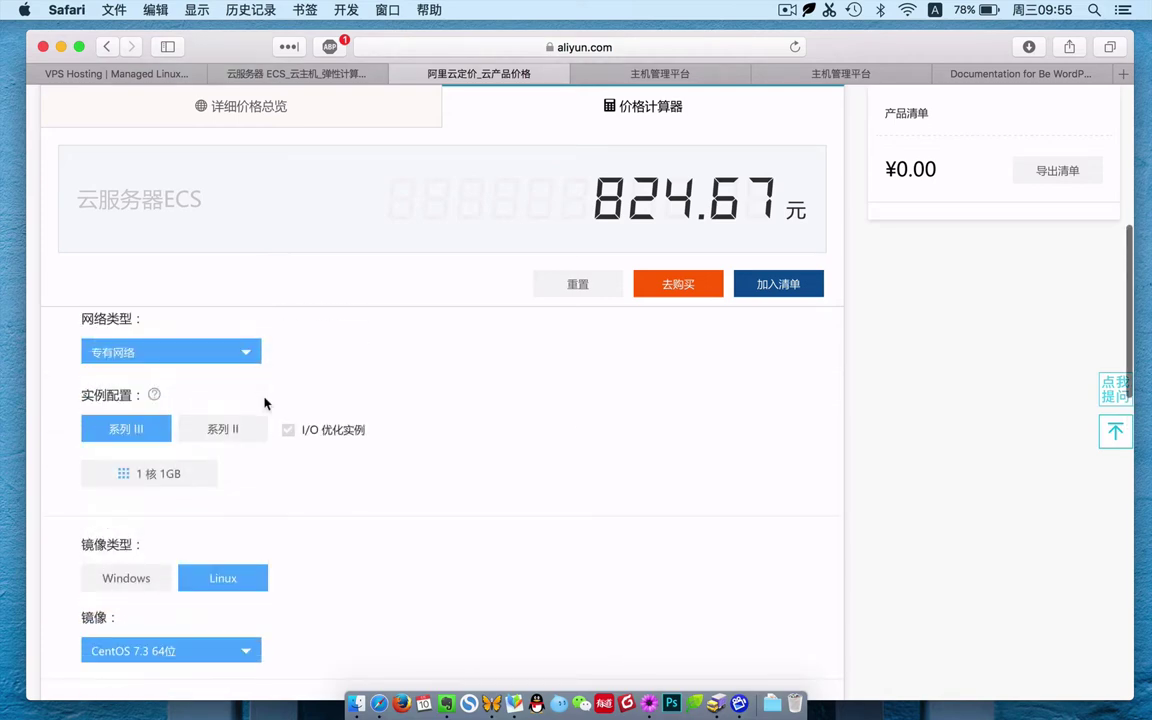
- Return to the 云服务器 ECS page and open 独享云虚拟主机 from the 域名与网站（万网） product category
scroll(265, 403, up, 7)
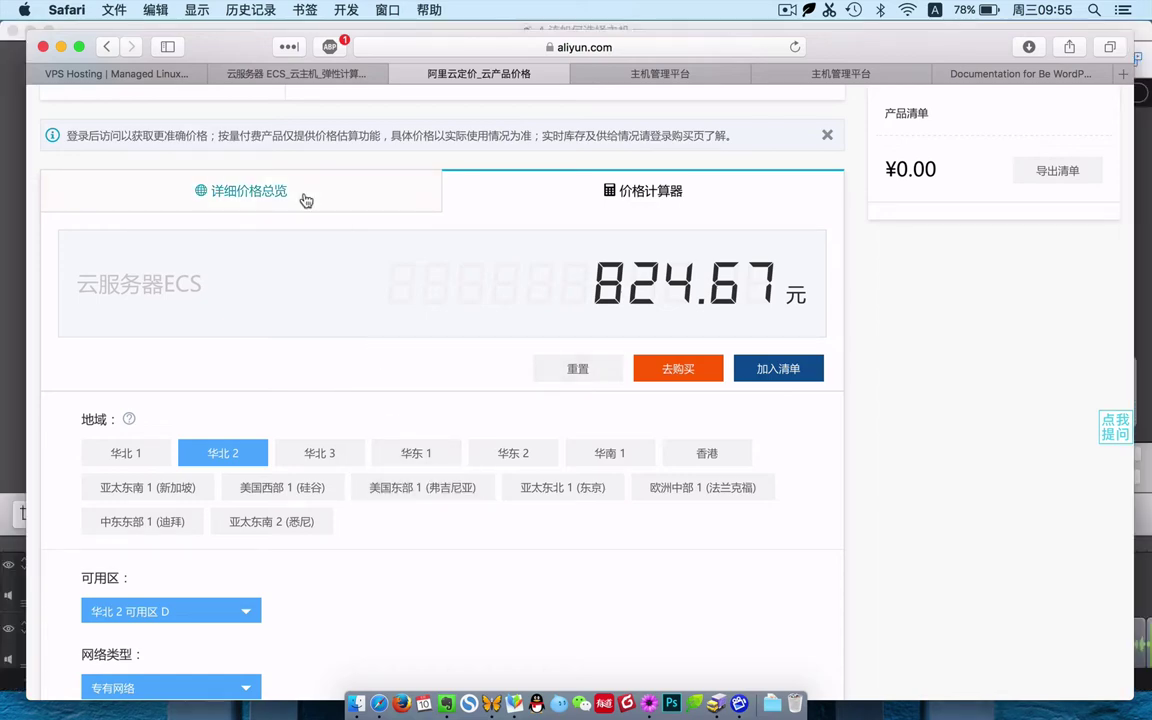
click(272, 78)
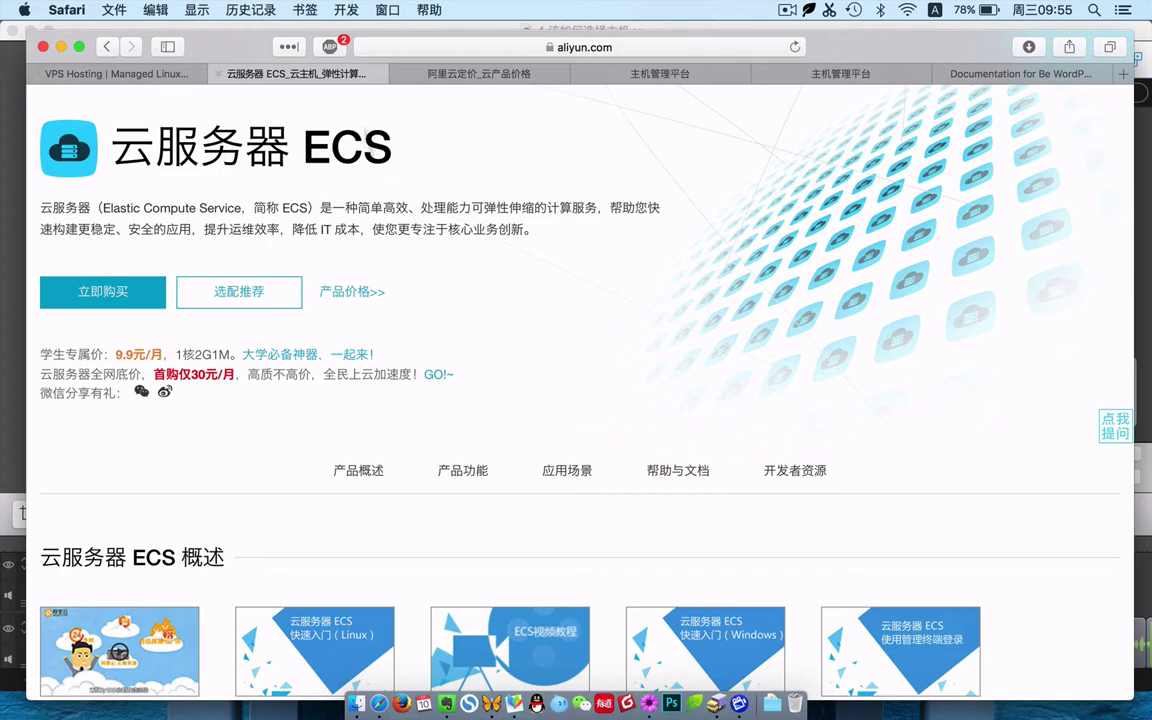
scroll(346, 164, up, 3)
mouse_move(280, 120)
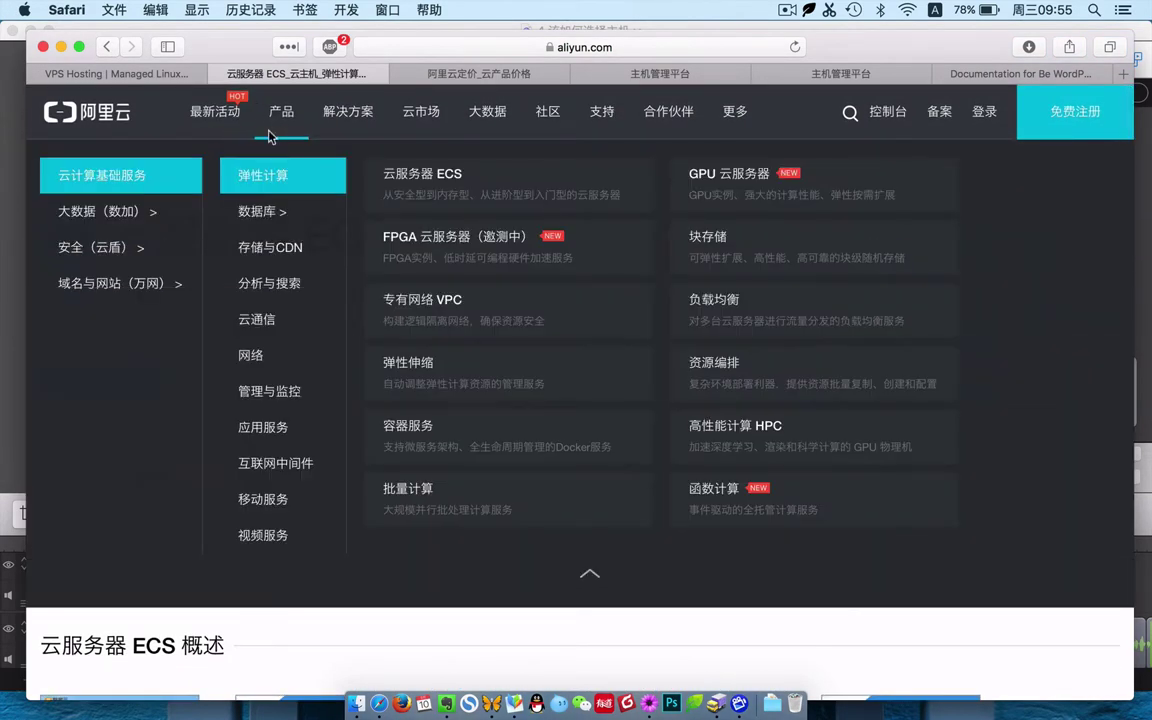
mouse_move(180, 283)
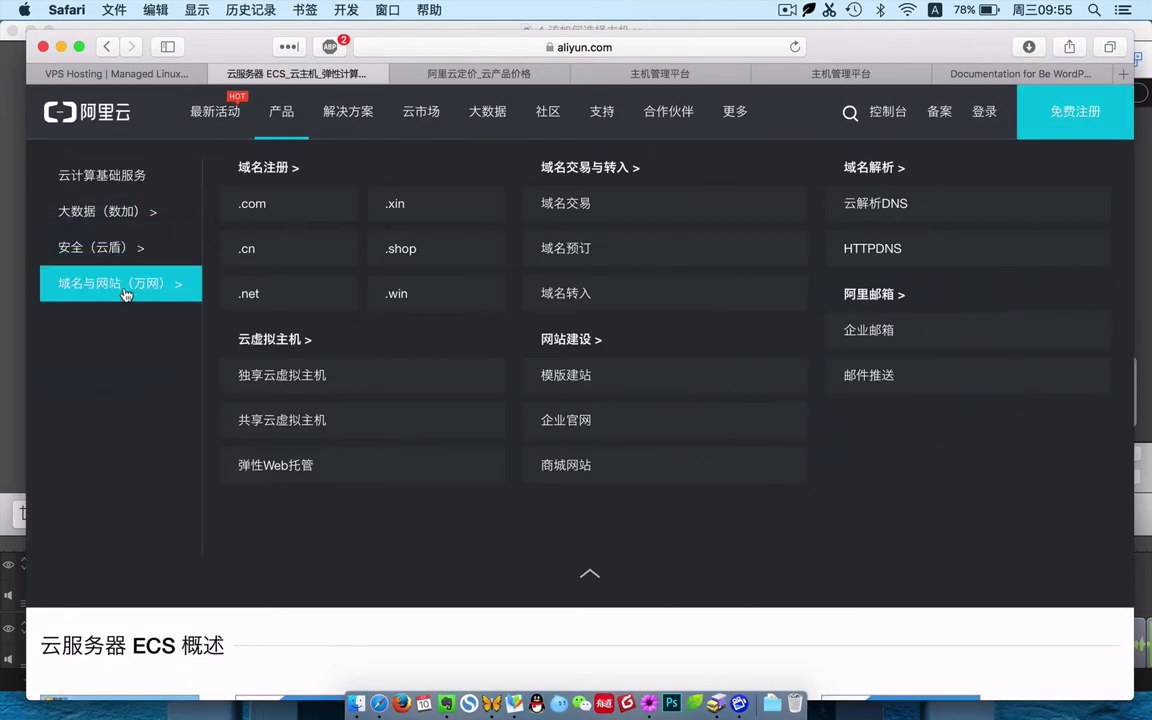
click(287, 375)
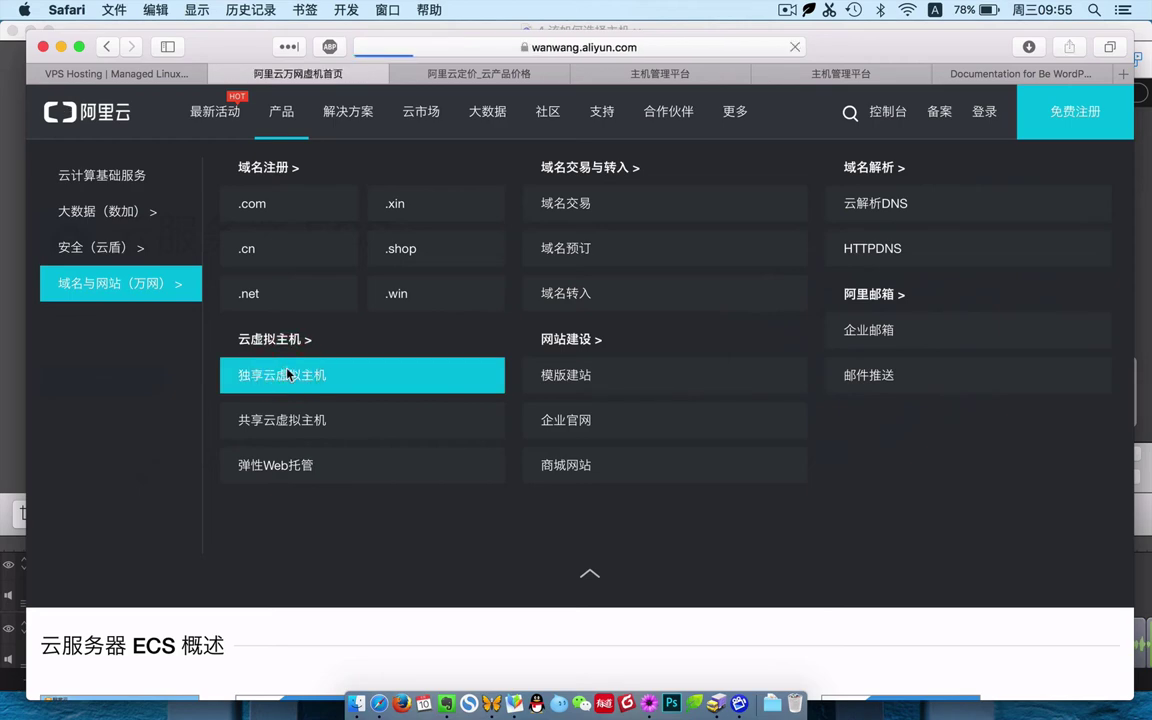
- Compare the virtual host plans, highlighting the 月流量 values of 独享经济版, 独享尊贵版 and 共享经济版
scroll(505, 510, down, 5)
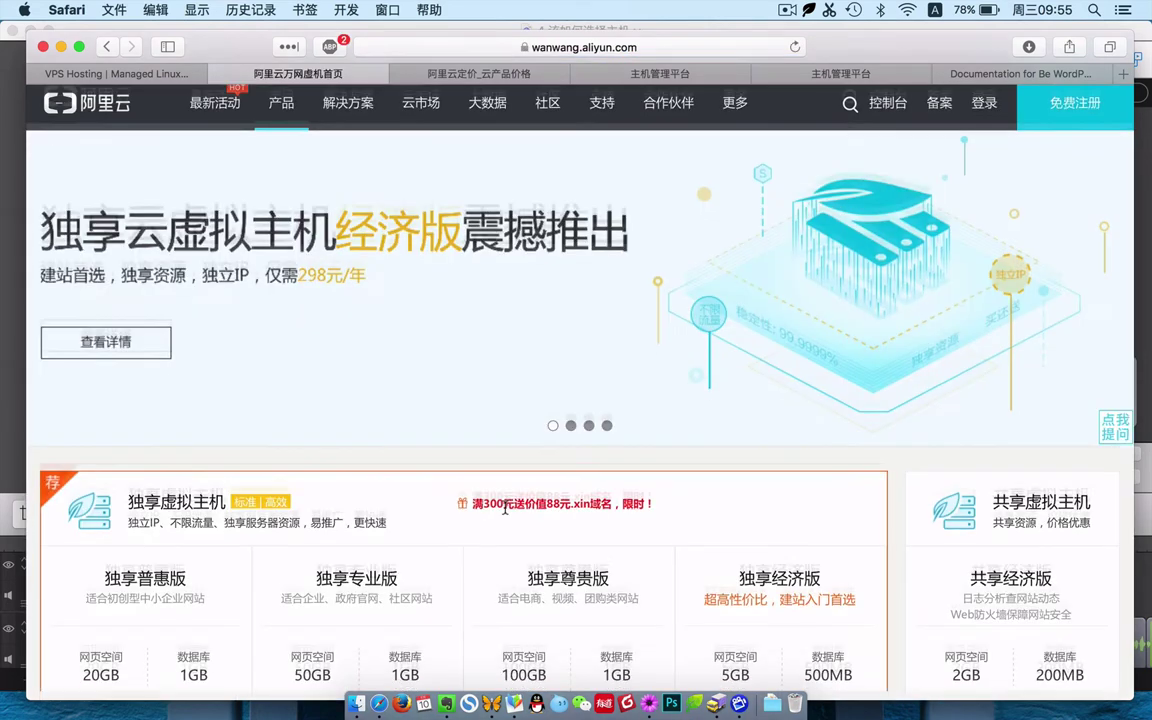
scroll(505, 513, down, 3)
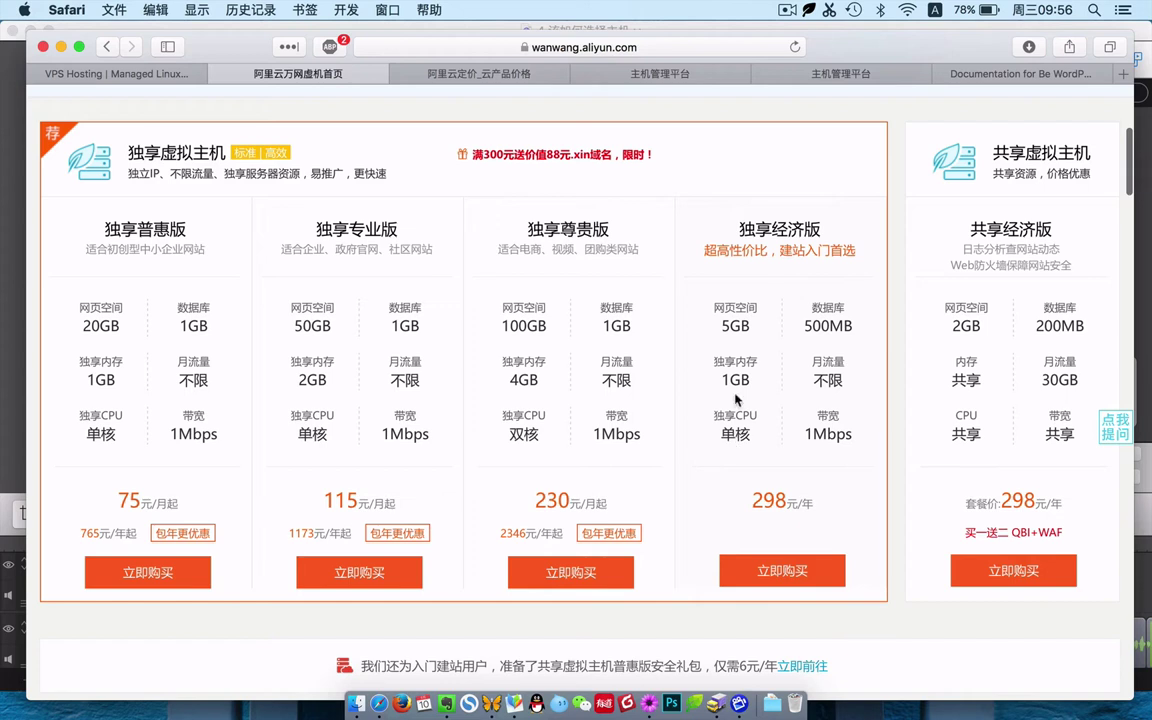
drag(812, 362, 860, 376)
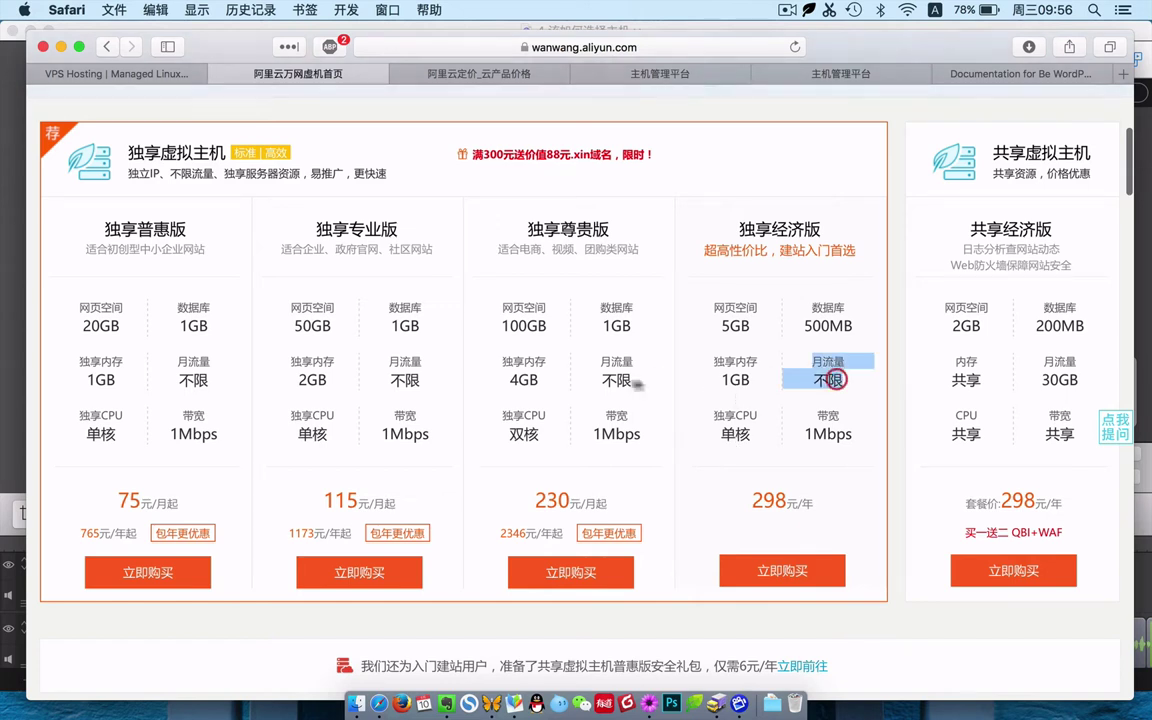
drag(600, 362, 622, 382)
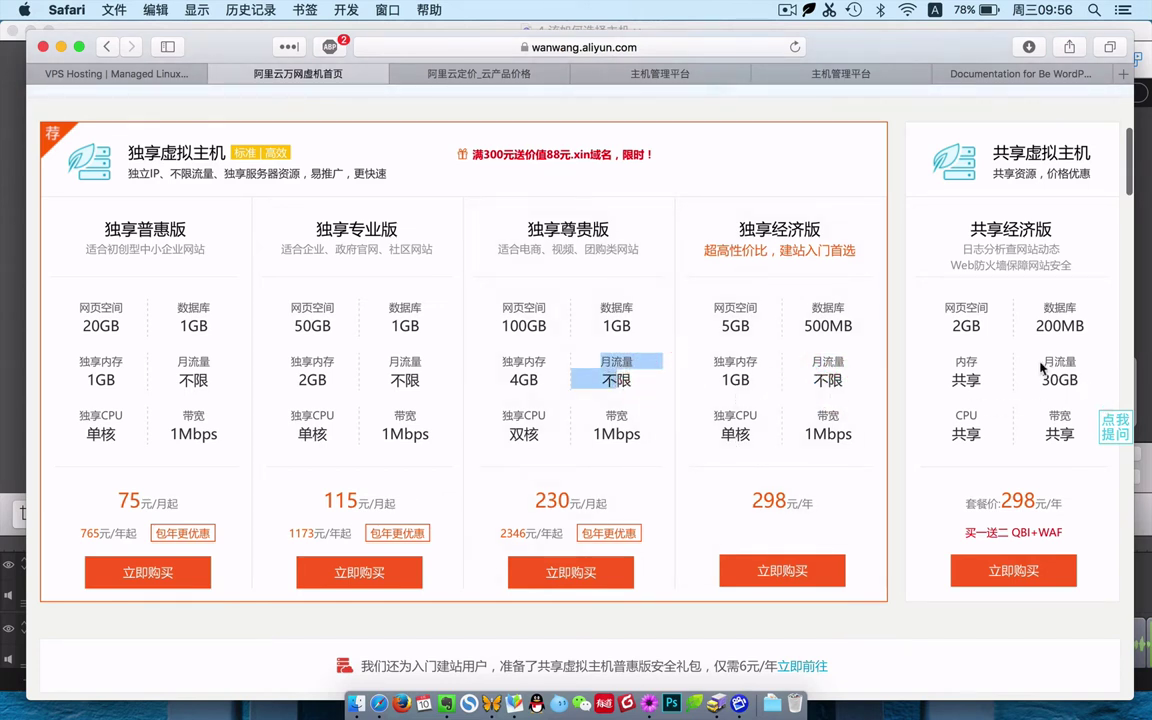
drag(1044, 363, 1068, 376)
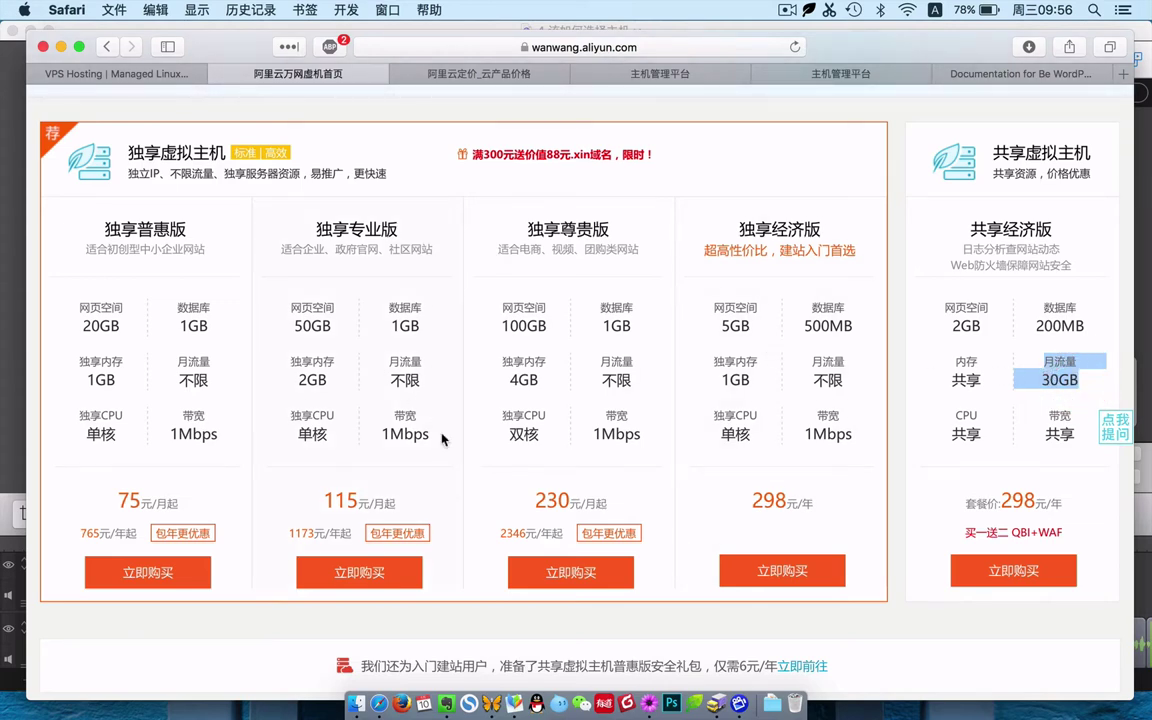
scroll(443, 438, down, 5)
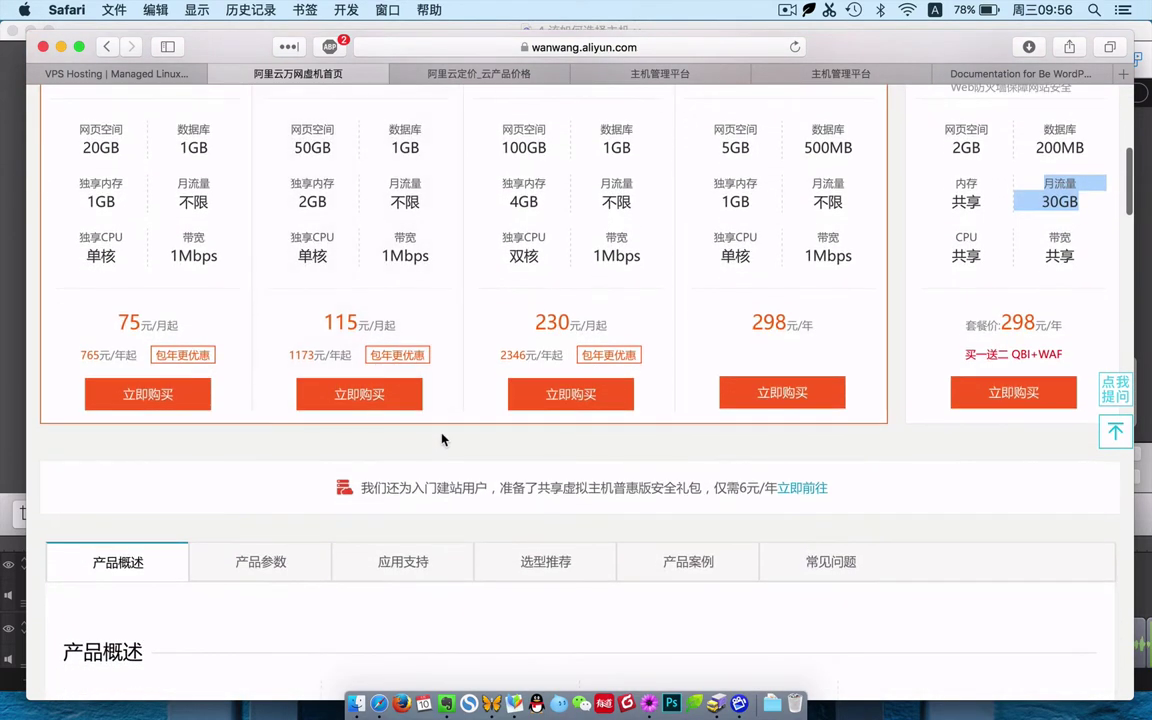
scroll(443, 438, up, 10)
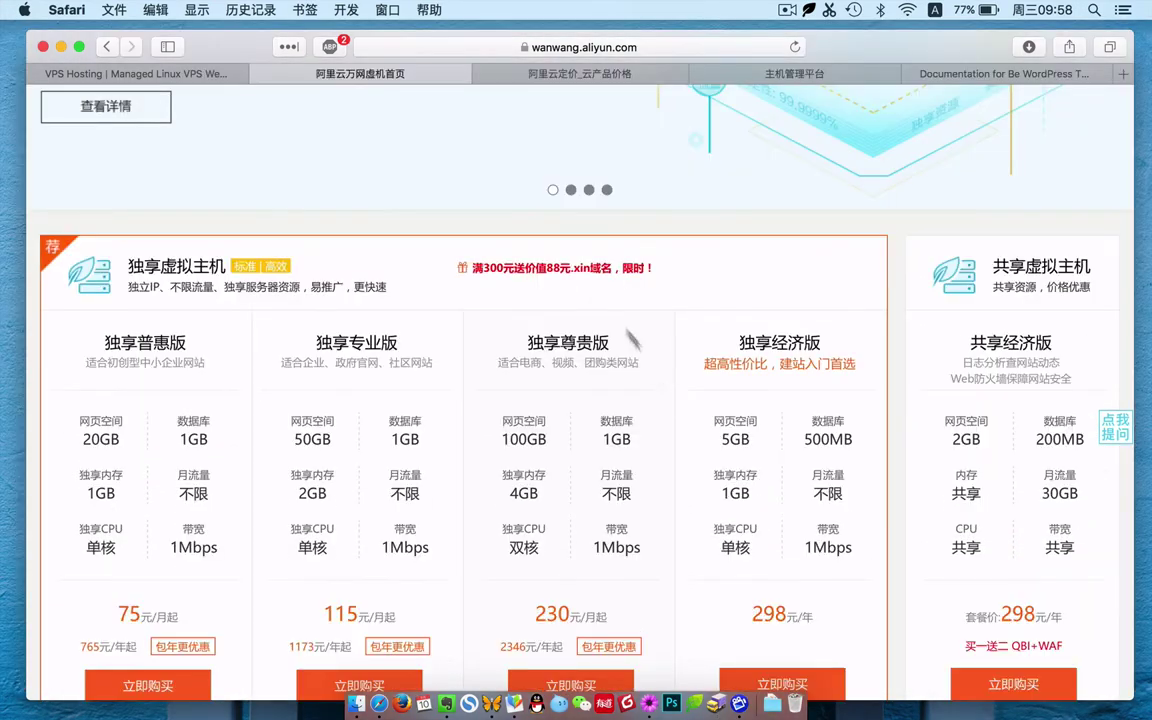
- Open Alibaba Cloud's 云市场 and look through its categories, recommendations and server environment selections
scroll(597, 305, up, 4)
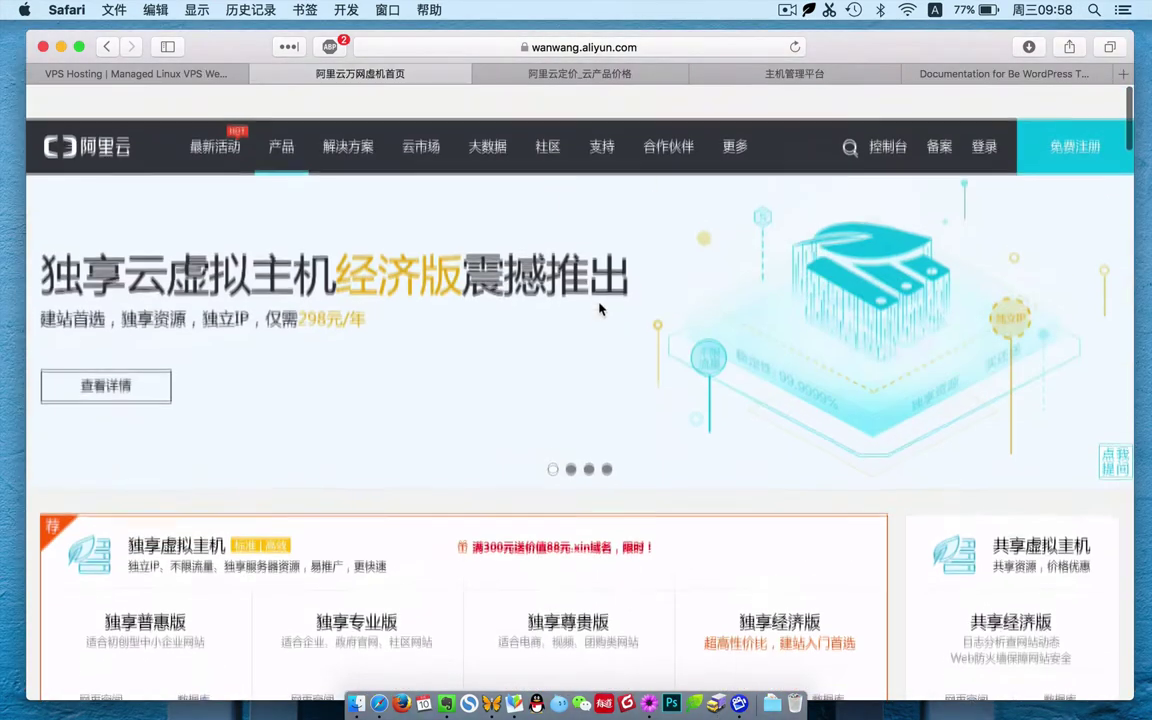
scroll(600, 309, down, 1)
click(421, 112)
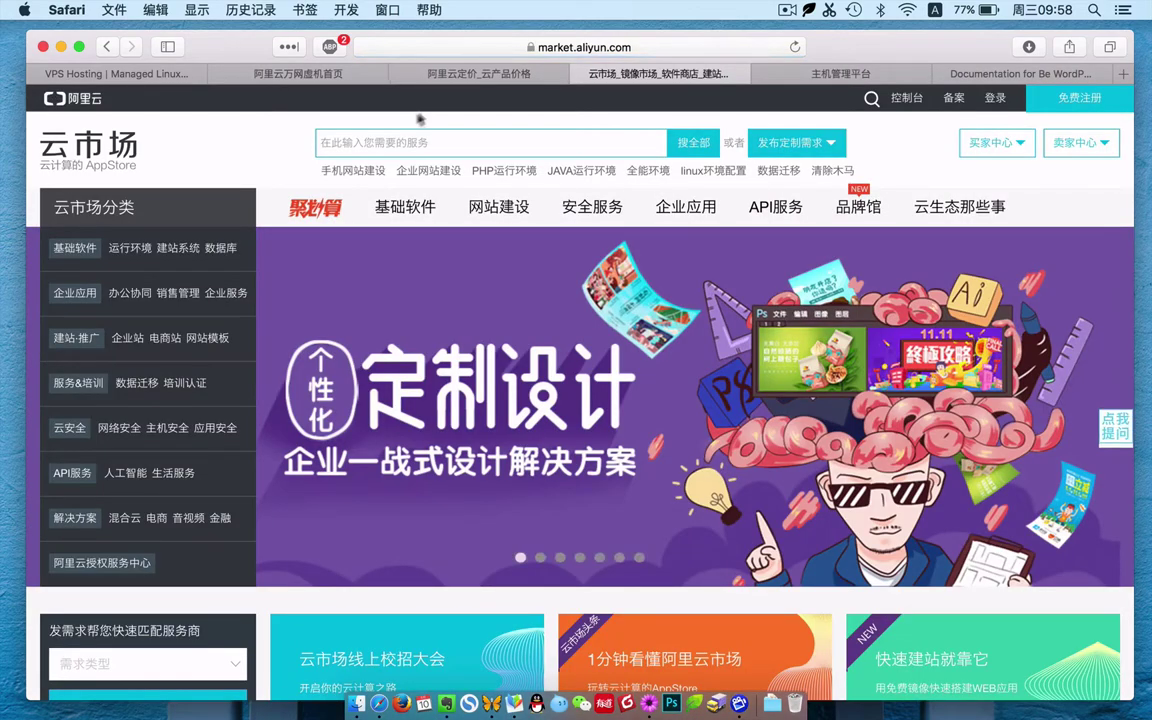
scroll(327, 500, down, 10)
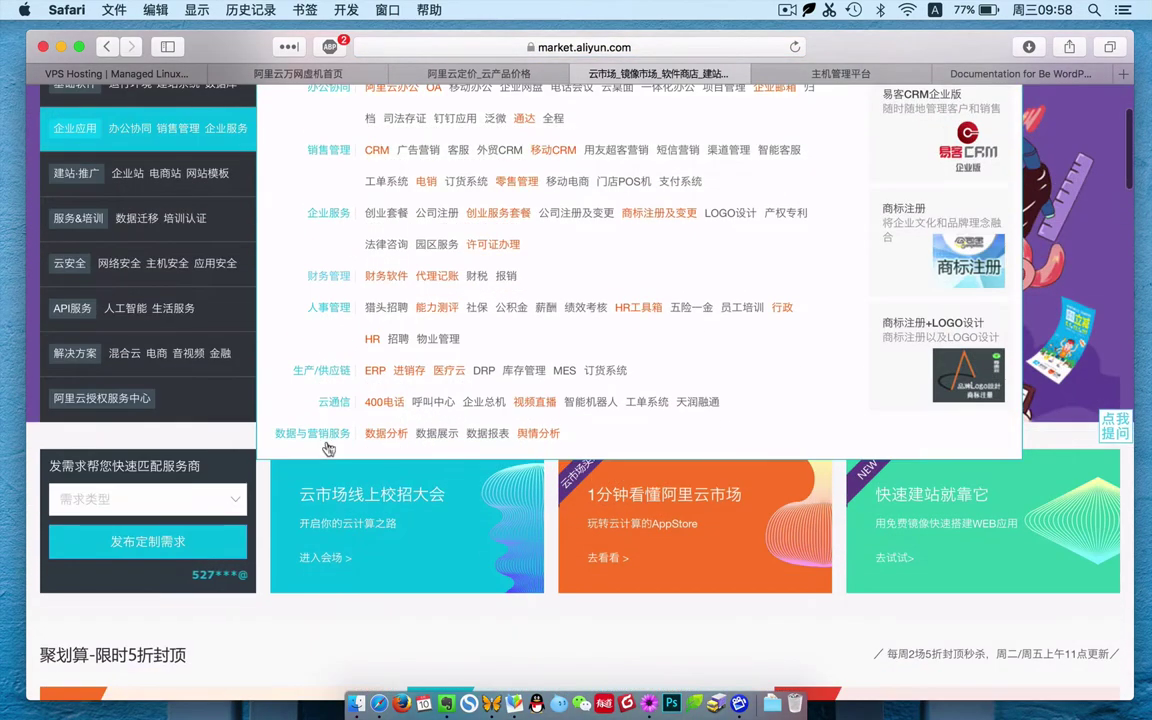
scroll(557, 518, down, 5)
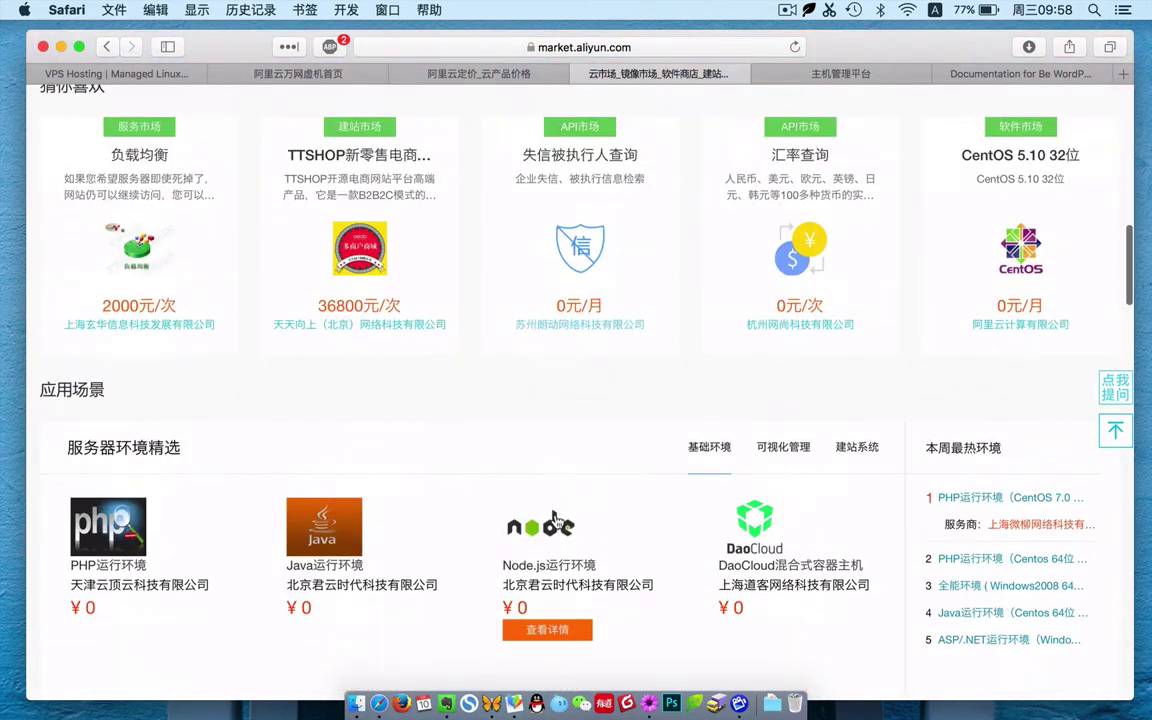
scroll(555, 518, up, 1)
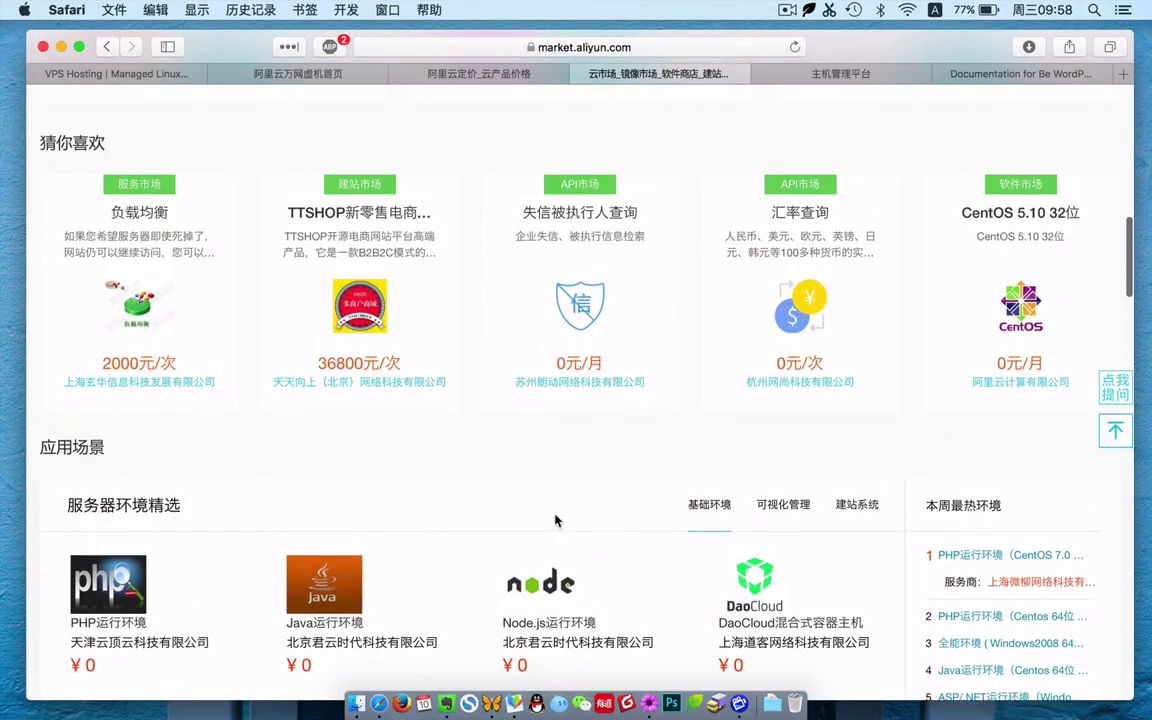
scroll(557, 518, up, 5)
scroll(557, 518, up, 10)
- Open the CentOS operating system listings under the 基础软件 category and look over the offered images
mouse_move(138, 243)
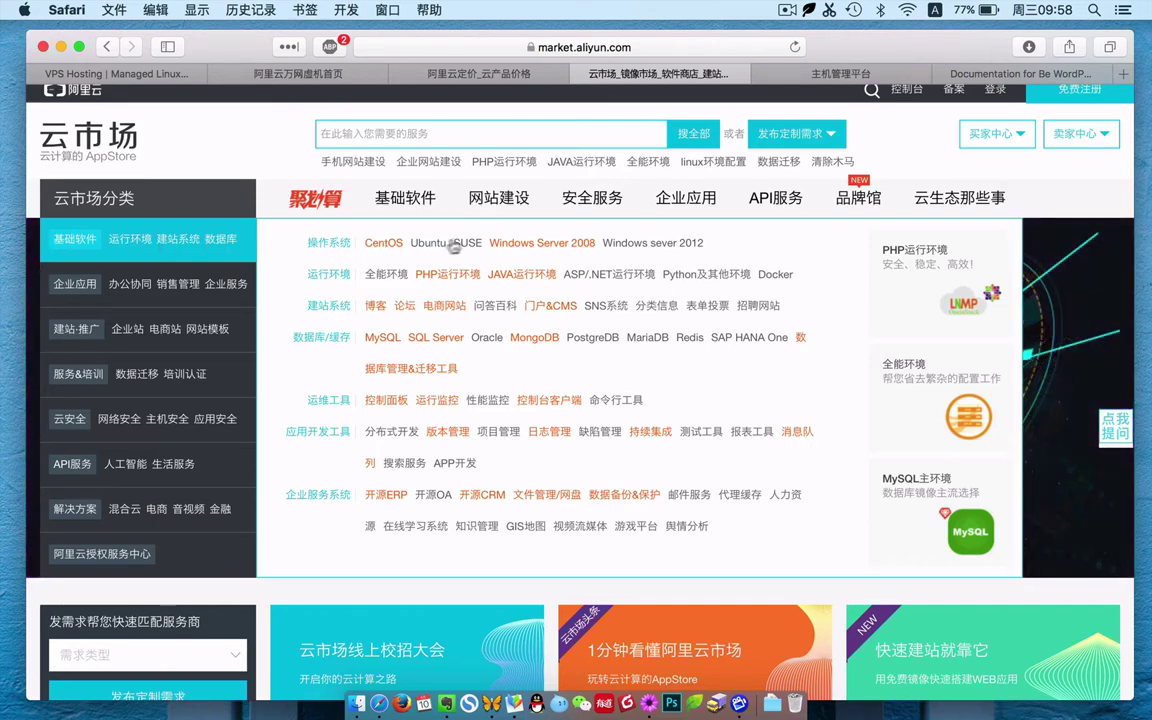
click(381, 244)
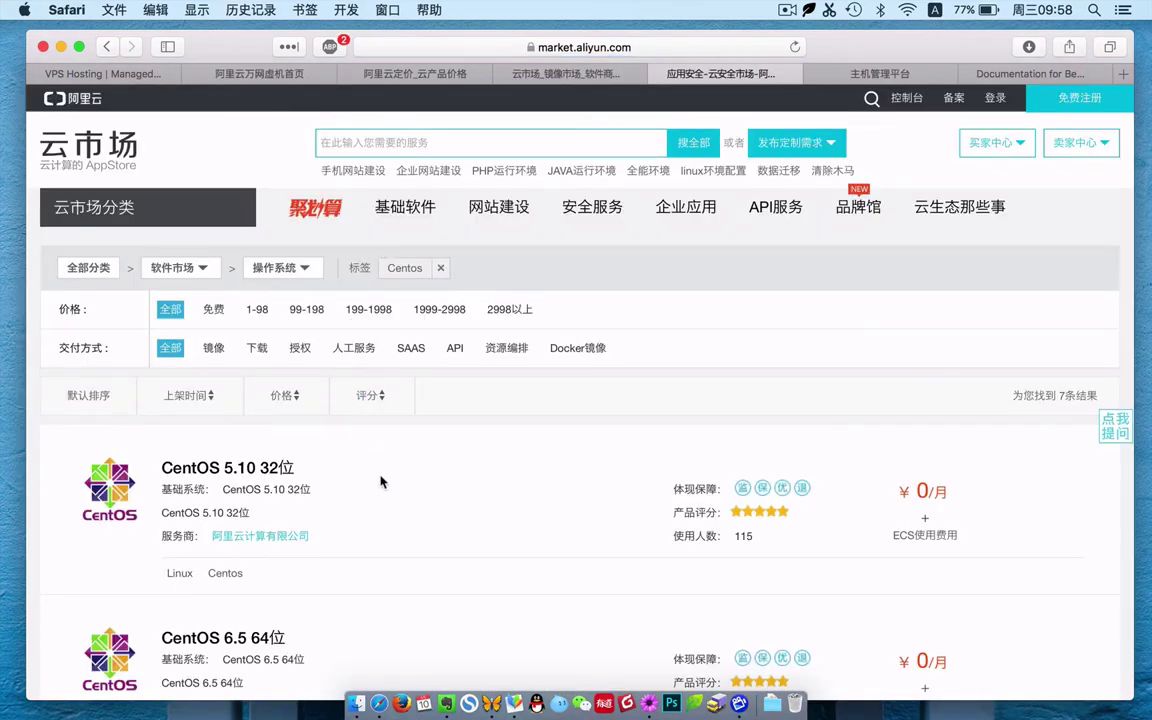
scroll(381, 478, down, 5)
scroll(380, 482, up, 5)
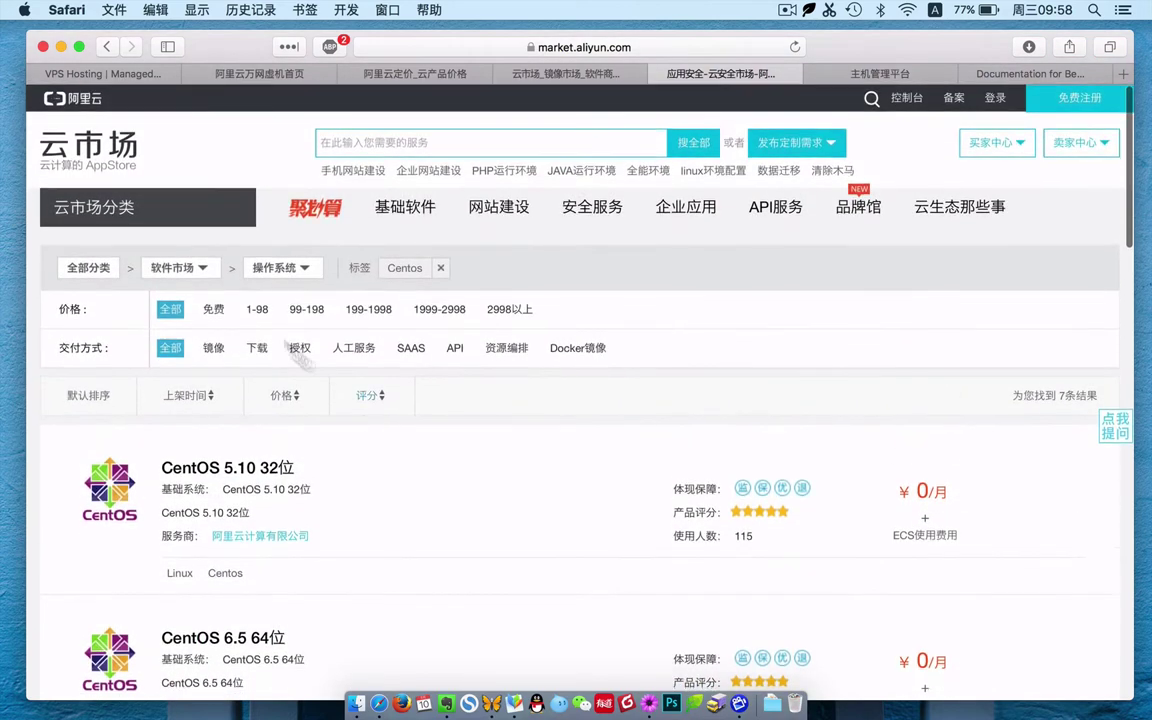
- Switch the software market category from 操作系统 to 运行环境 and review the listed environment images
mouse_move(185, 271)
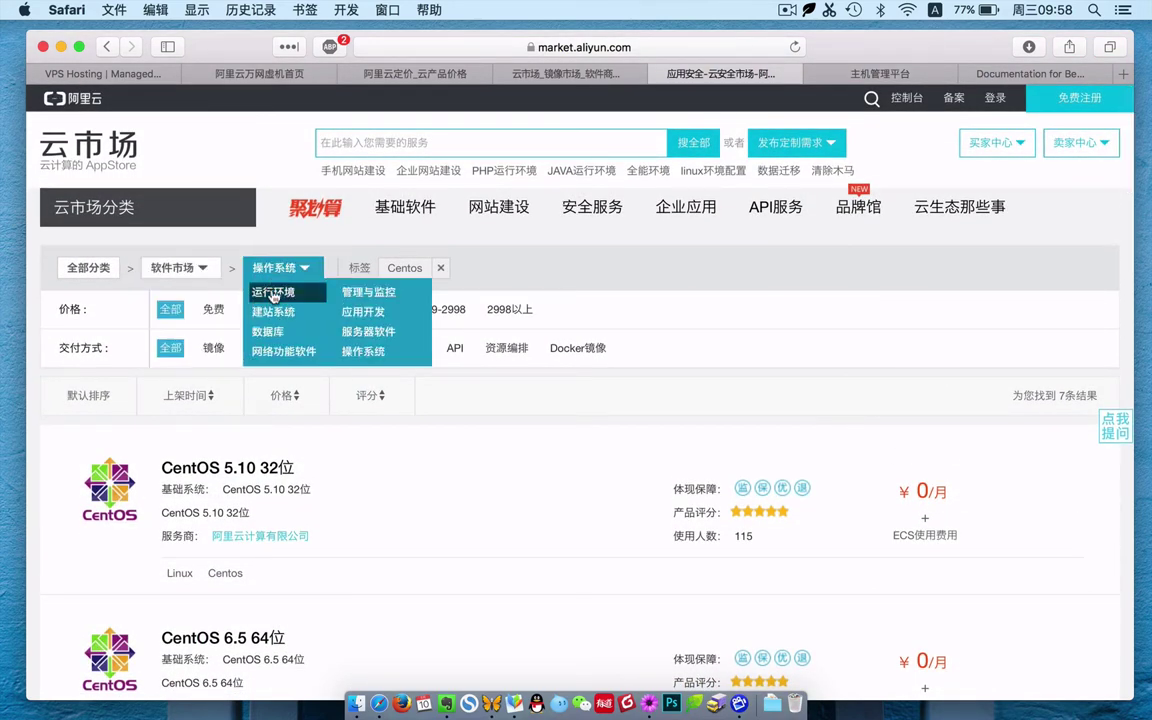
click(273, 291)
scroll(505, 567, down, 5)
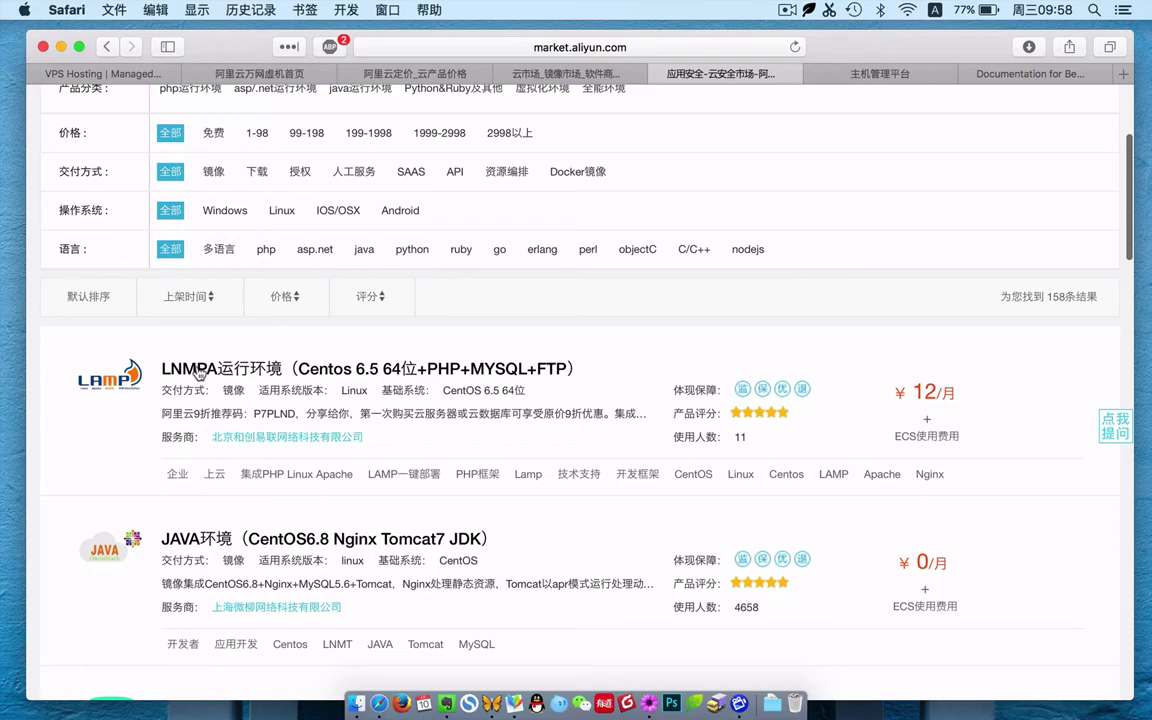
scroll(198, 372, down, 5)
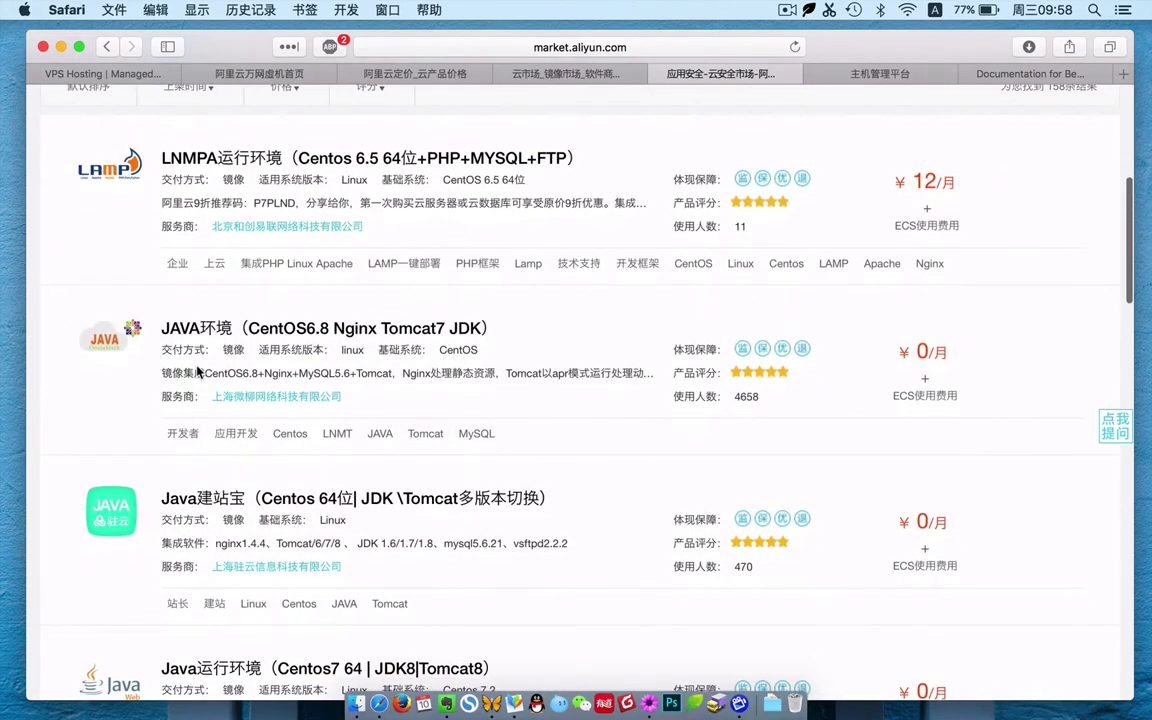
scroll(198, 372, down, 4)
scroll(198, 372, up, 15)
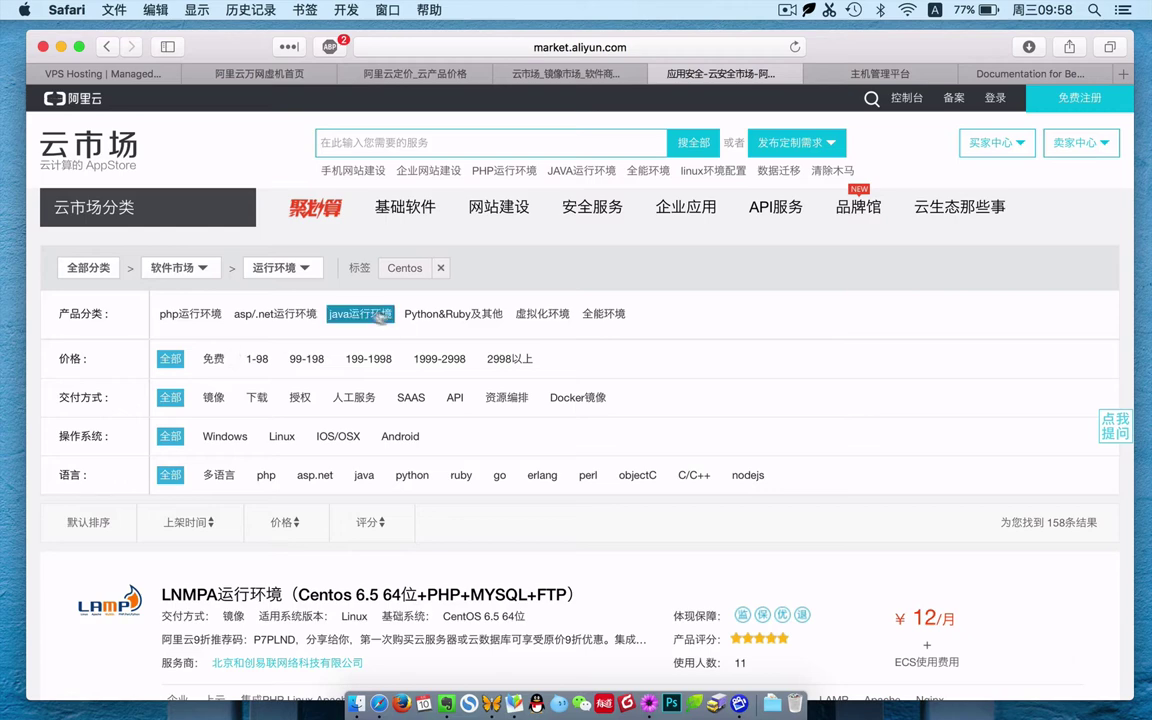
- Open the PHP运行环境 listings under 基础软件 and look through the available PHP, LNMP and LAMP images
mouse_move(190, 272)
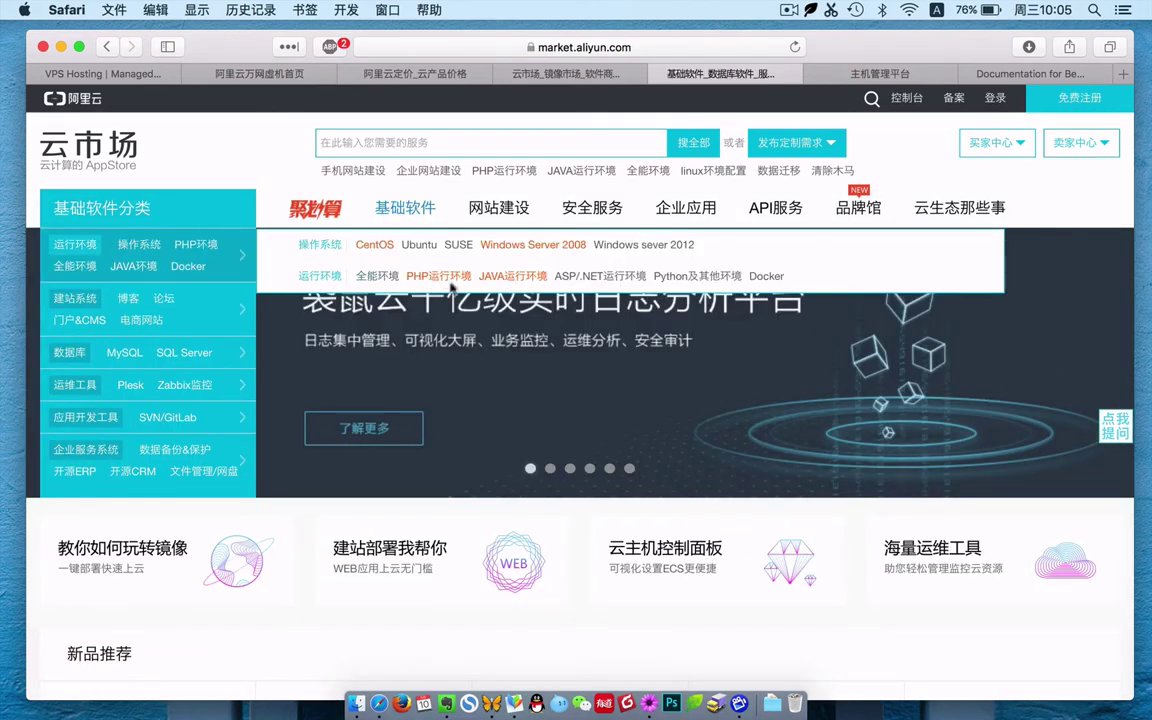
click(450, 277)
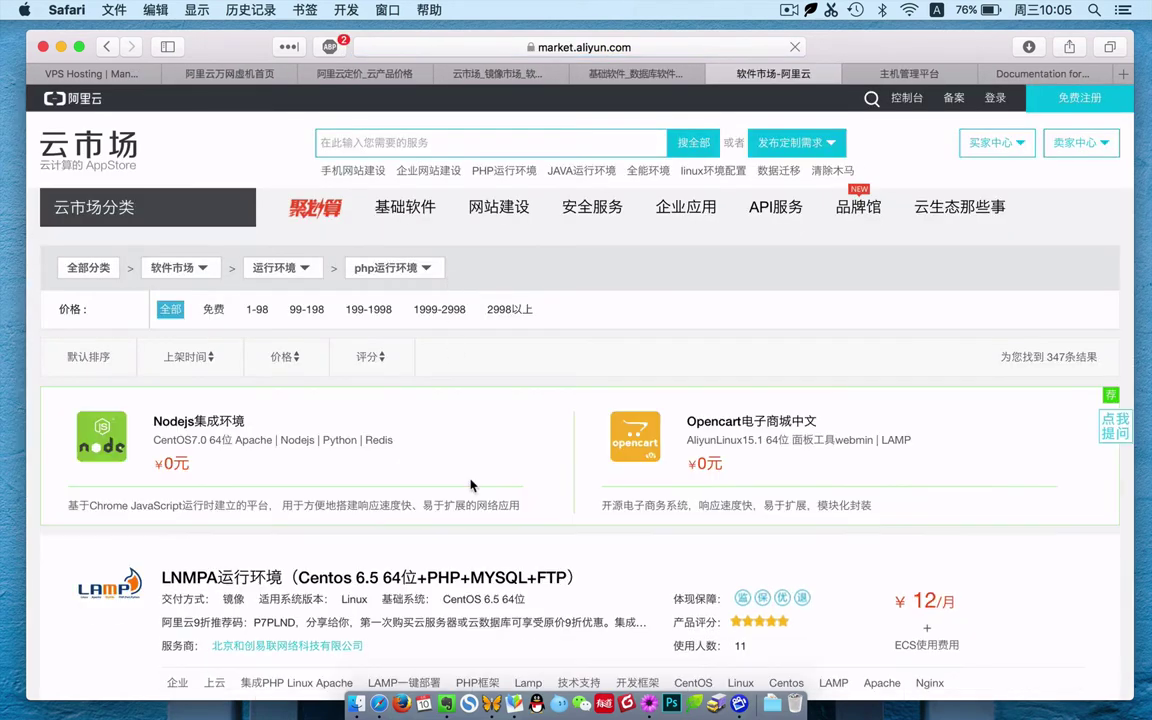
scroll(533, 541, down, 5)
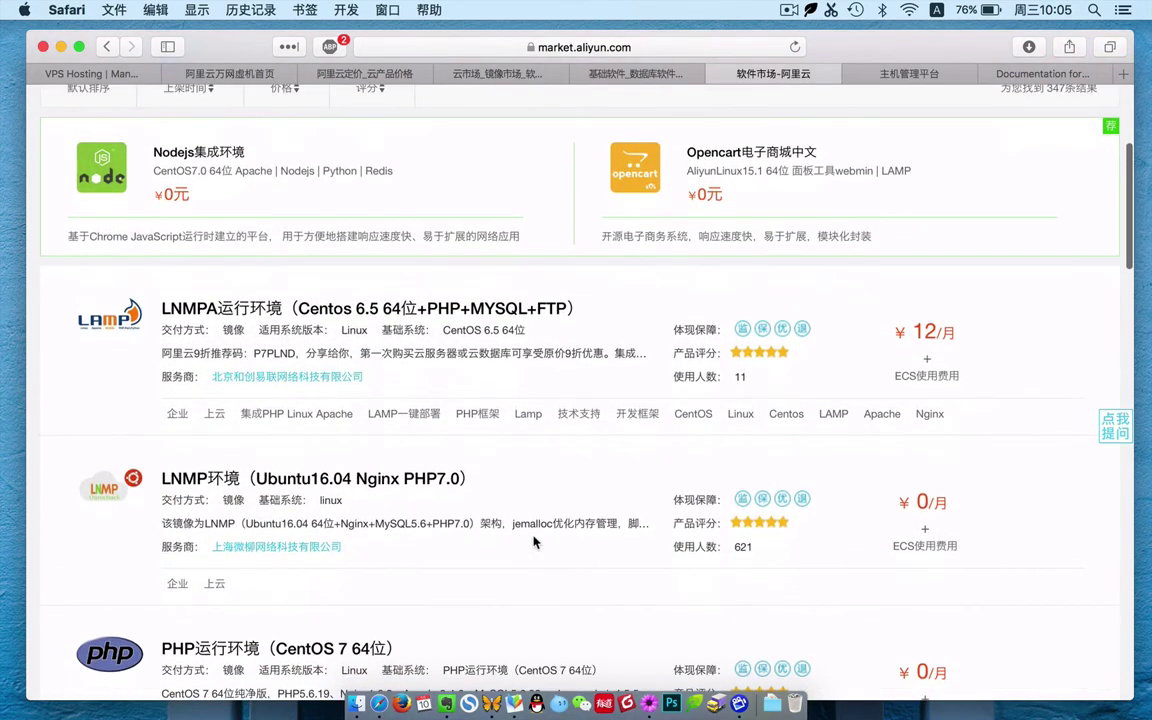
scroll(533, 541, down, 4)
scroll(533, 541, down, 10)
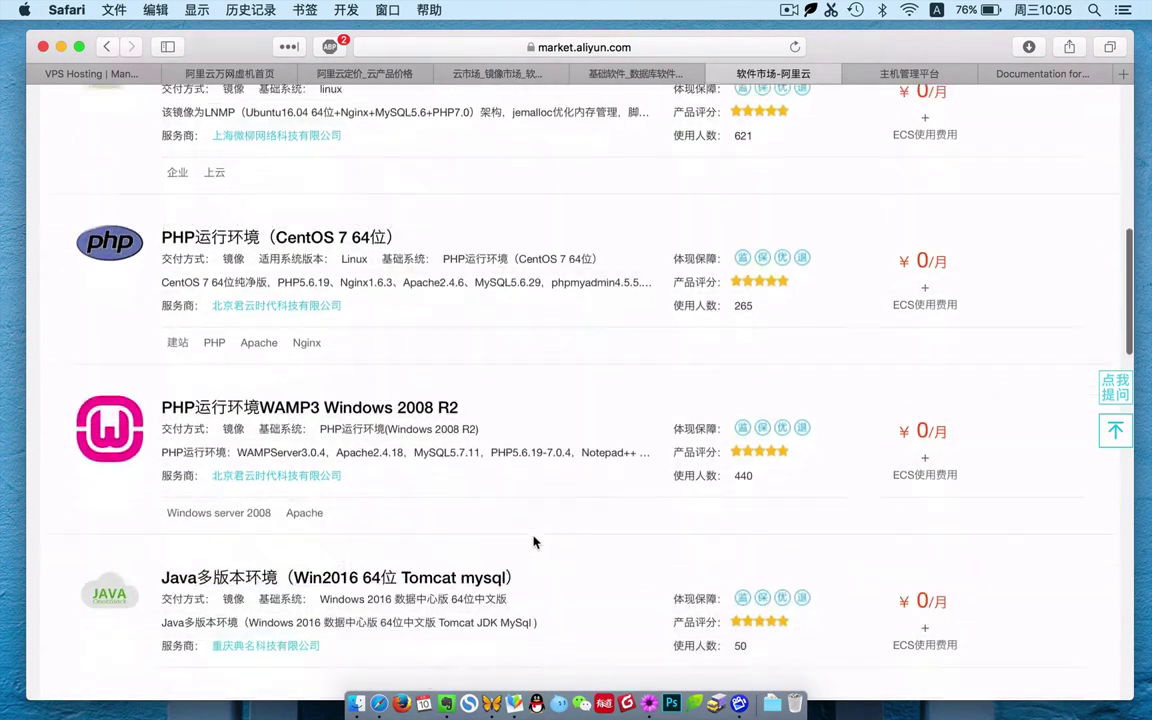
scroll(533, 541, down, 6)
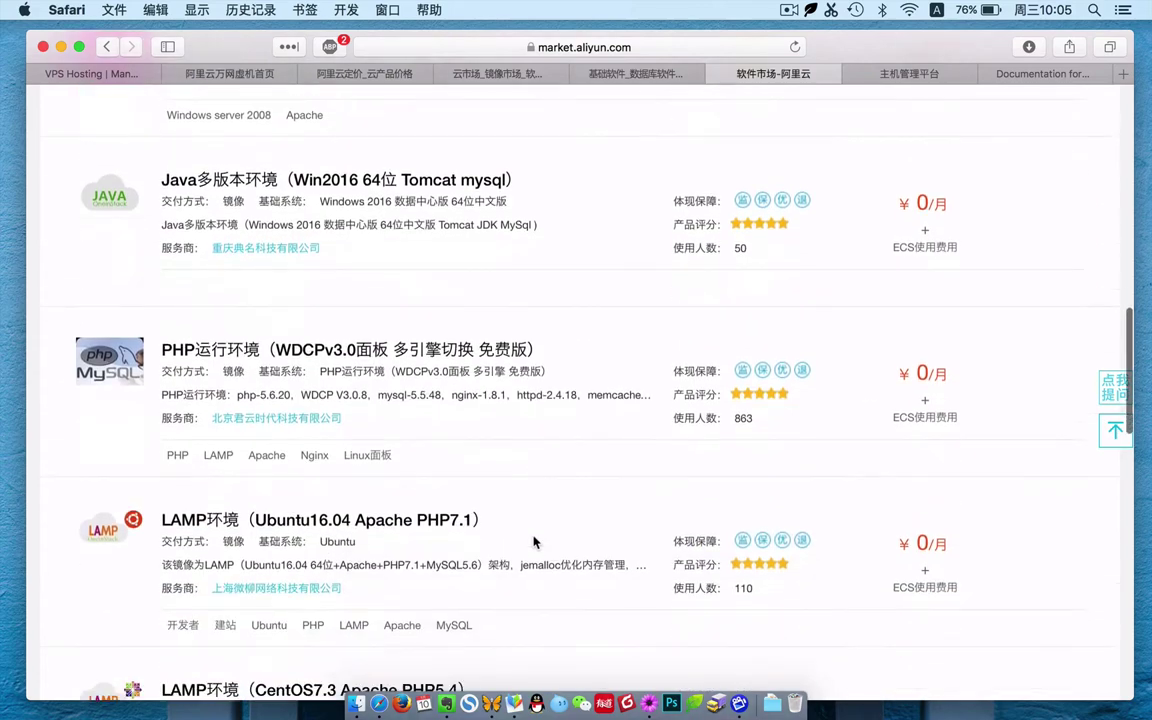